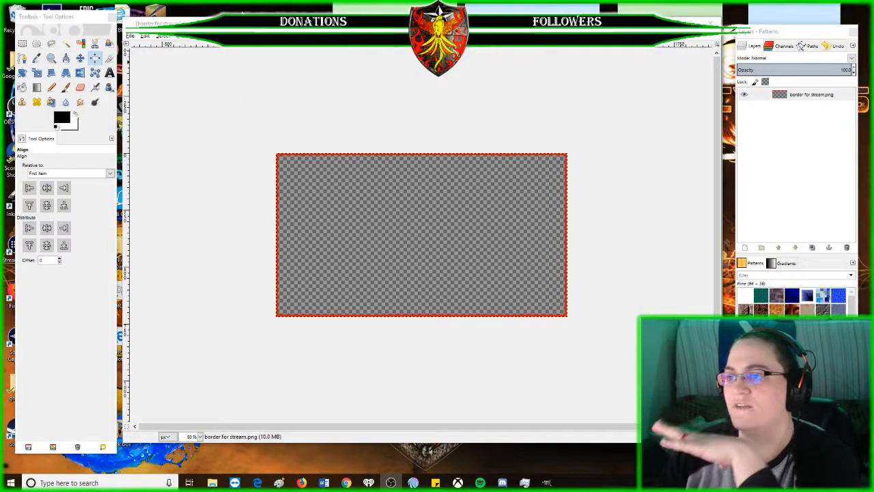
pyautogui.moveTo(117, 118); pyautogui.dragTo(174, 117)
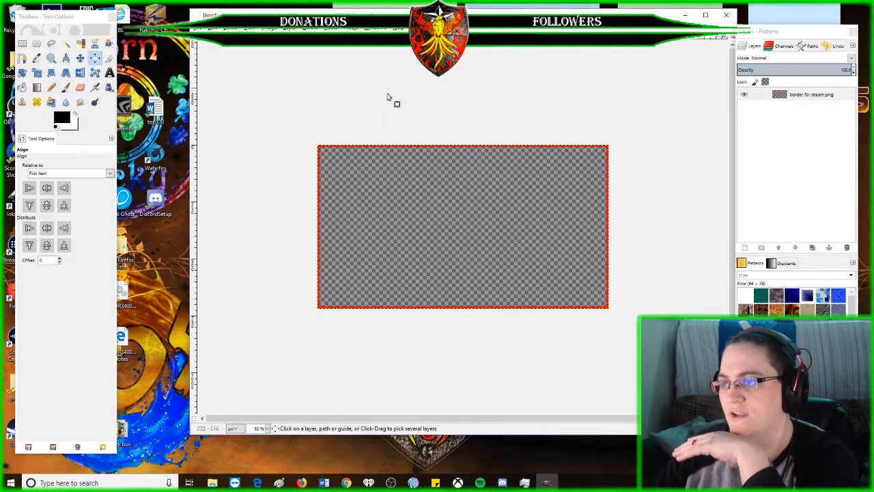
pyautogui.rightClick(403, 209)
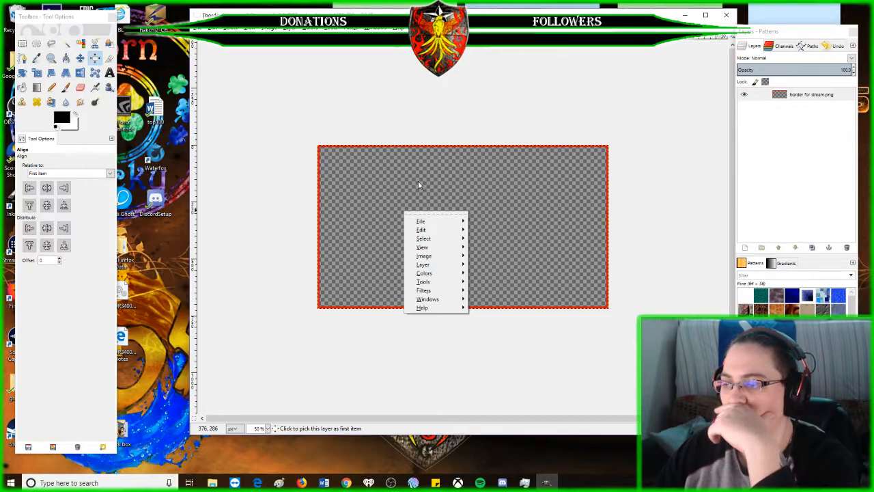
pyautogui.moveTo(428, 266)
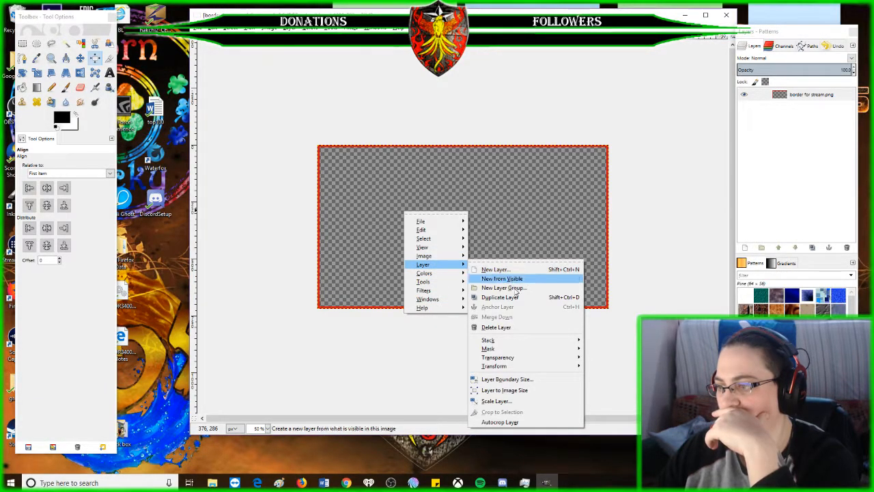
pyautogui.moveTo(525, 357)
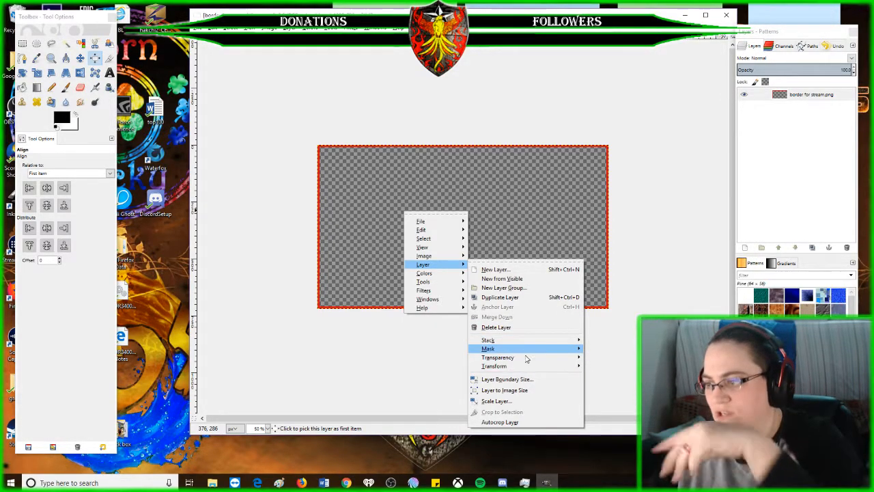
pyautogui.click(640, 79)
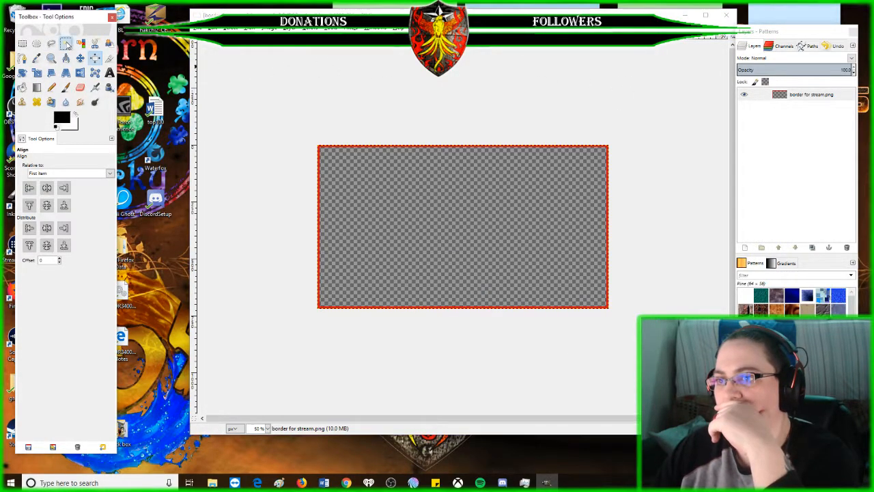
pyautogui.click(66, 43)
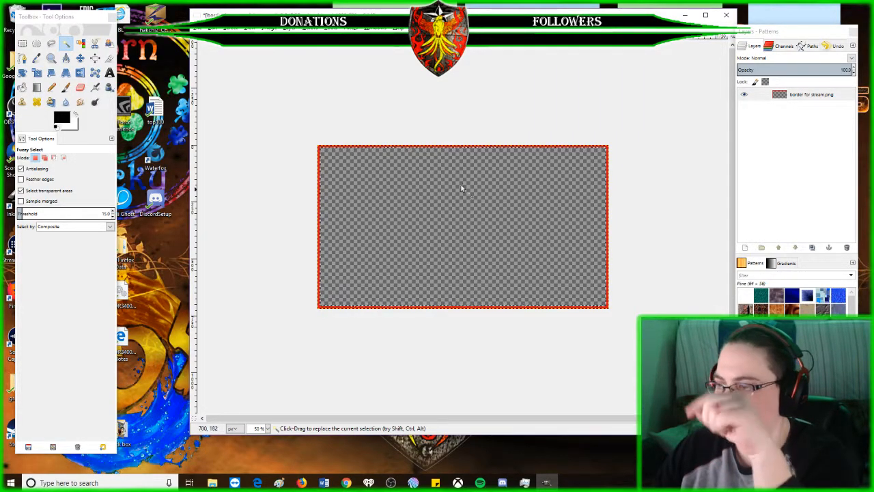
pyautogui.rightClick(411, 232)
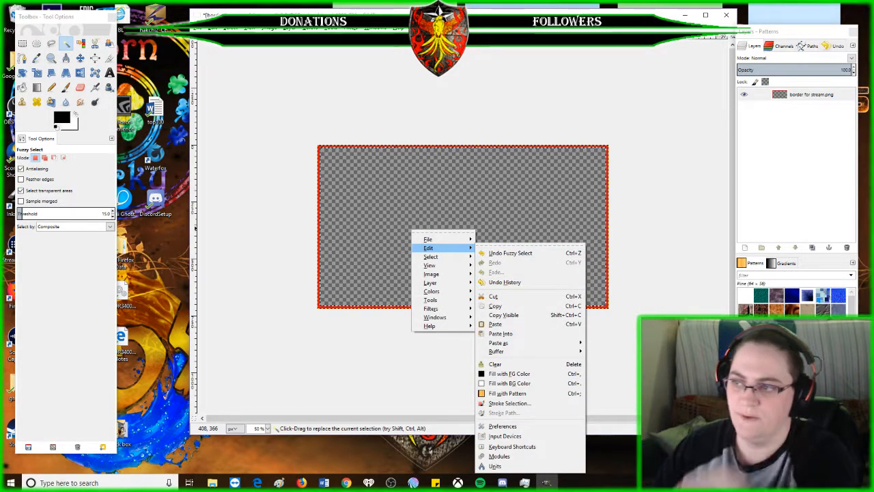
pyautogui.click(384, 109)
pyautogui.click(231, 28)
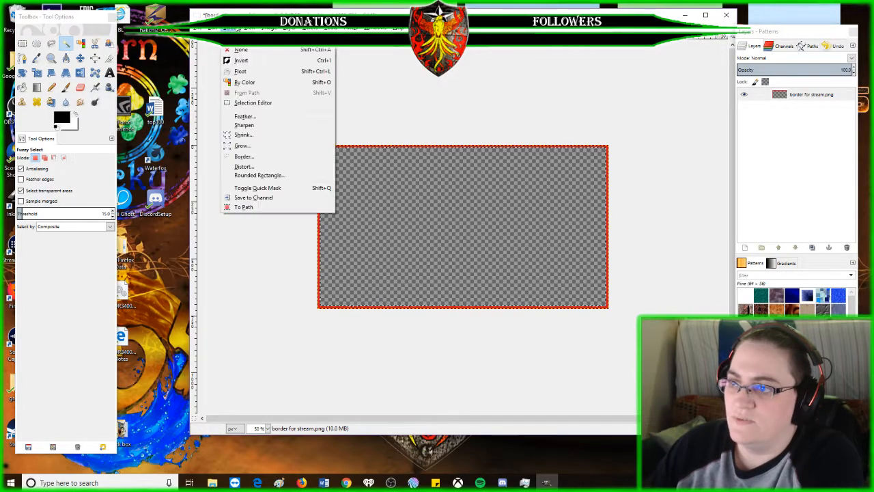
pyautogui.moveTo(249, 28)
pyautogui.click(303, 62)
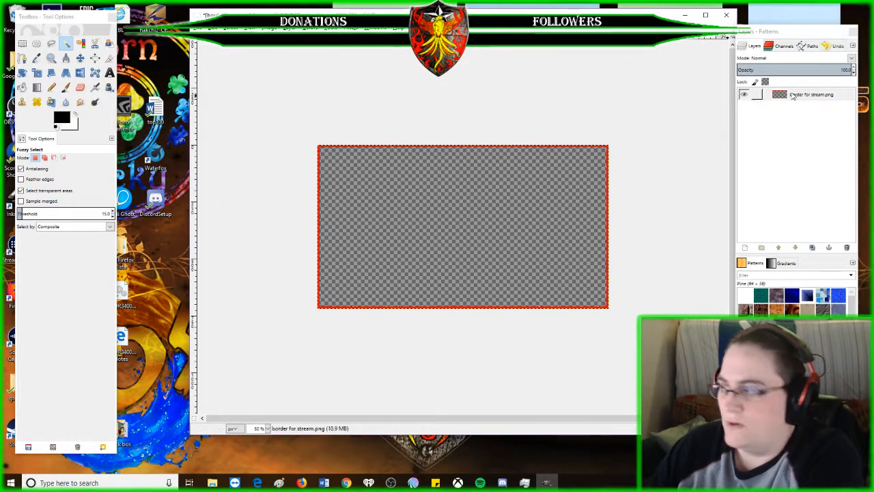
# Step: Add a new 1280 by 720 px transparent layer above the border layer
pyautogui.rightClick(783, 120)
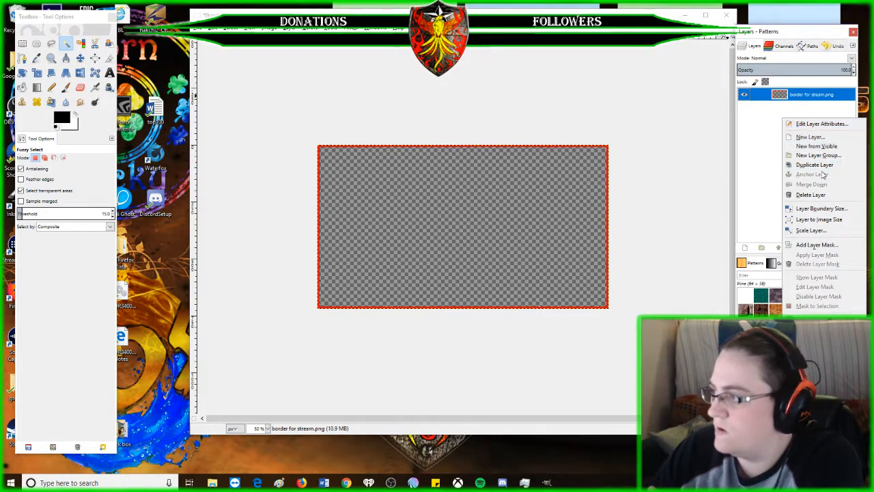
pyautogui.click(811, 136)
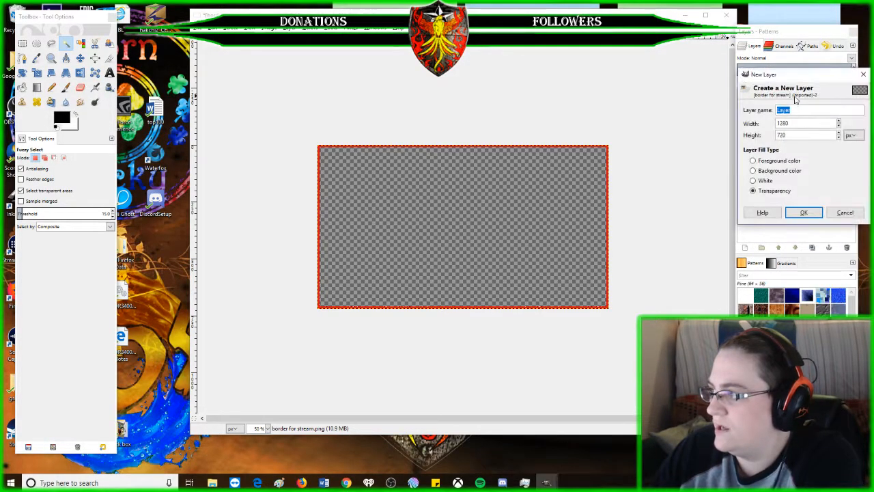
pyautogui.click(818, 217)
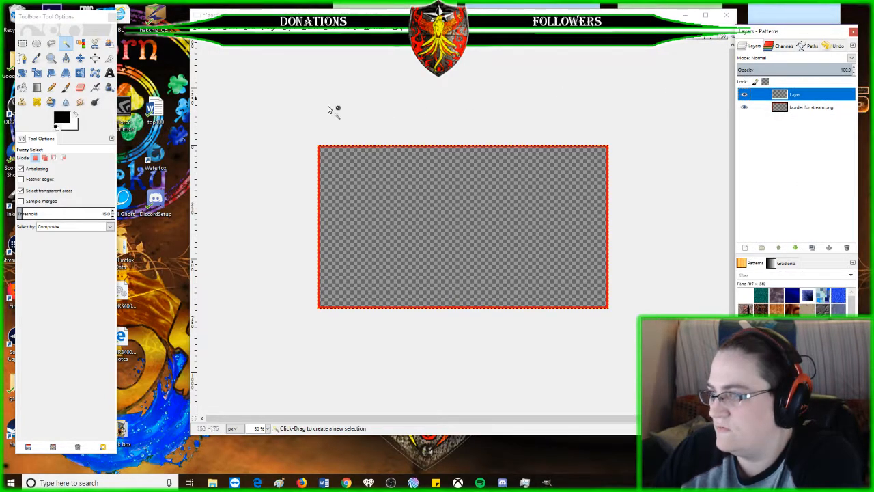
# Step: Set the foreground color to light pink and bucket-fill the whole new layer with it
pyautogui.click(80, 102)
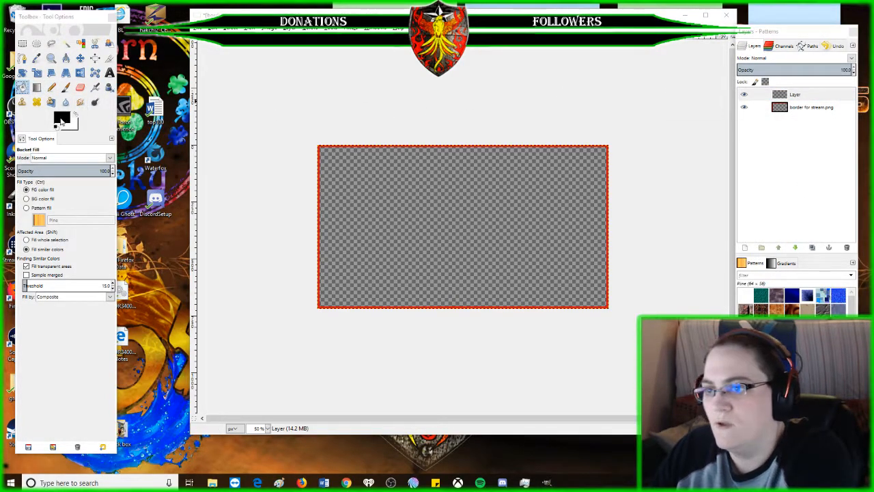
pyautogui.click(62, 120)
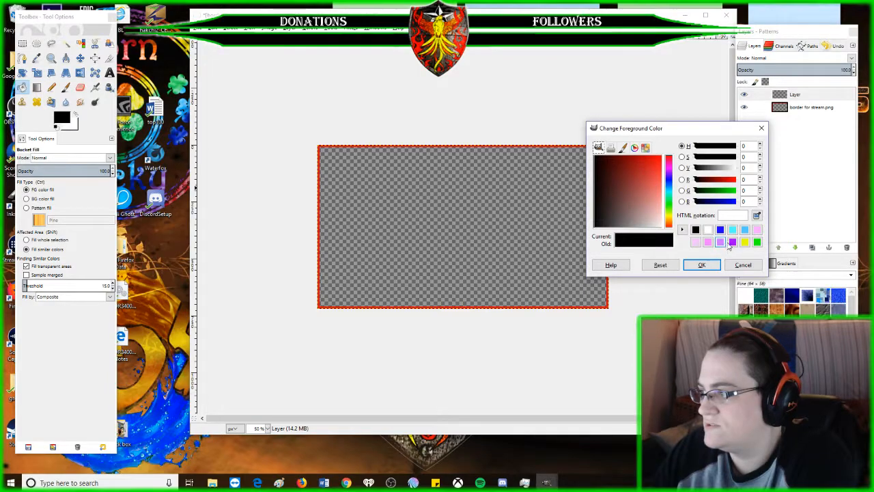
pyautogui.click(707, 242)
pyautogui.click(701, 265)
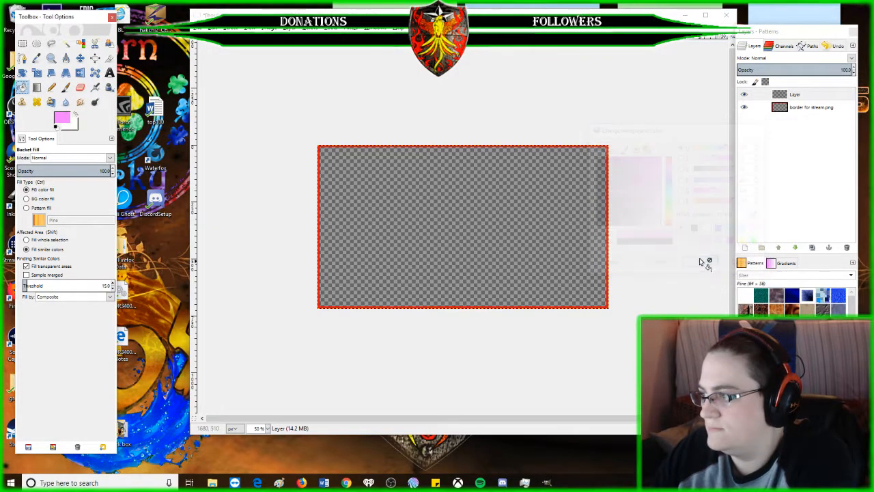
pyautogui.click(555, 184)
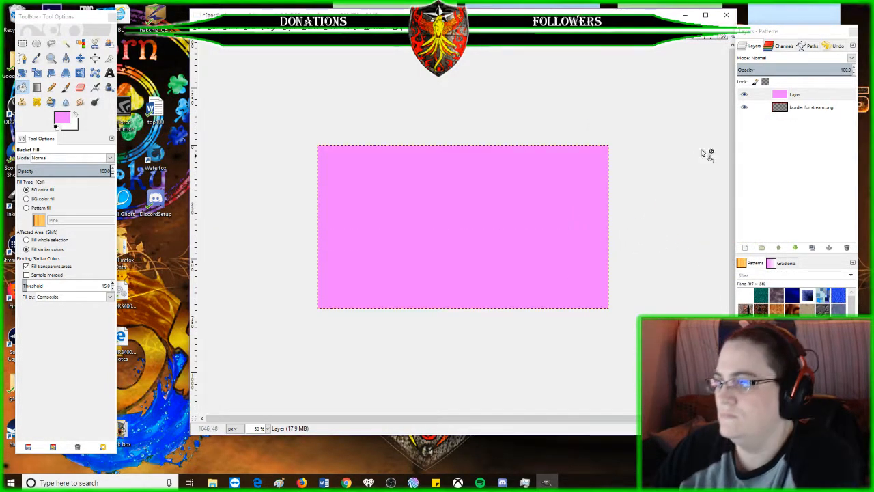
# Step: Hide and reshow the pink layer to compare it with the border image underneath
pyautogui.click(851, 58)
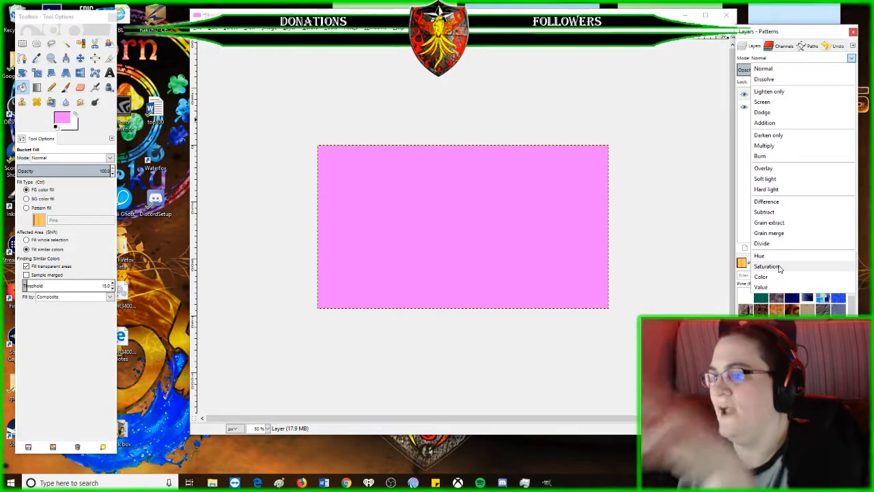
pyautogui.click(739, 180)
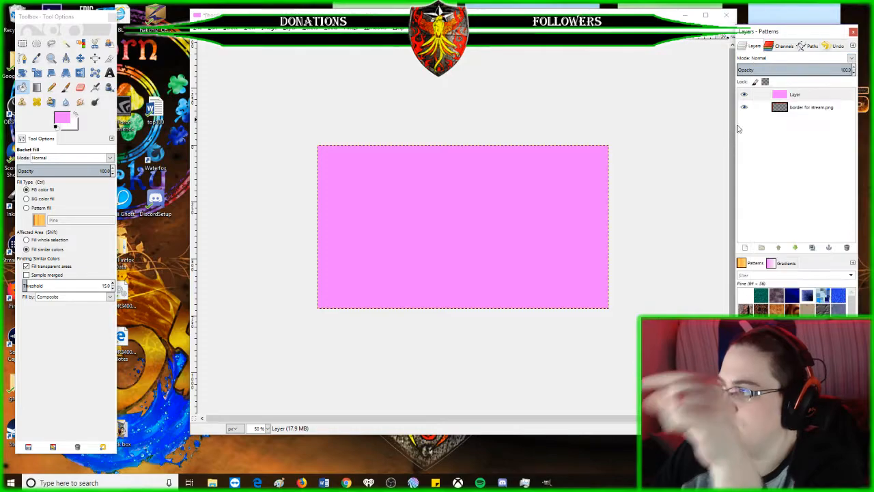
pyautogui.click(743, 95)
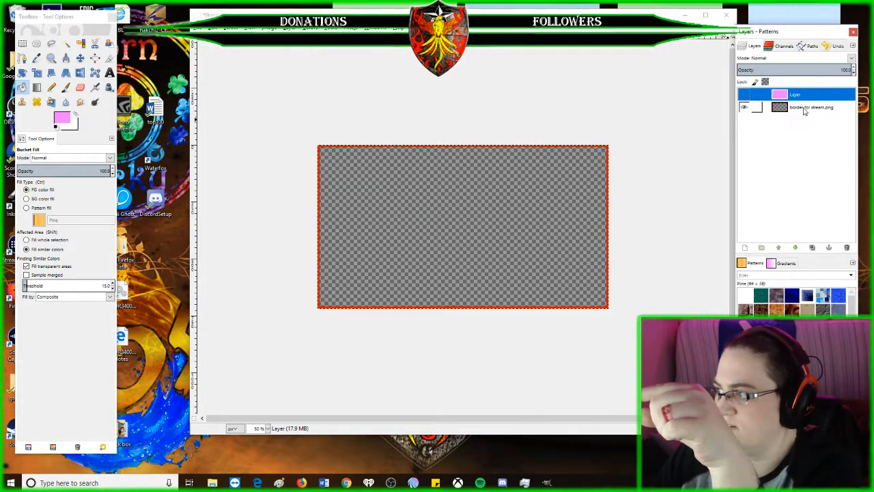
pyautogui.click(744, 95)
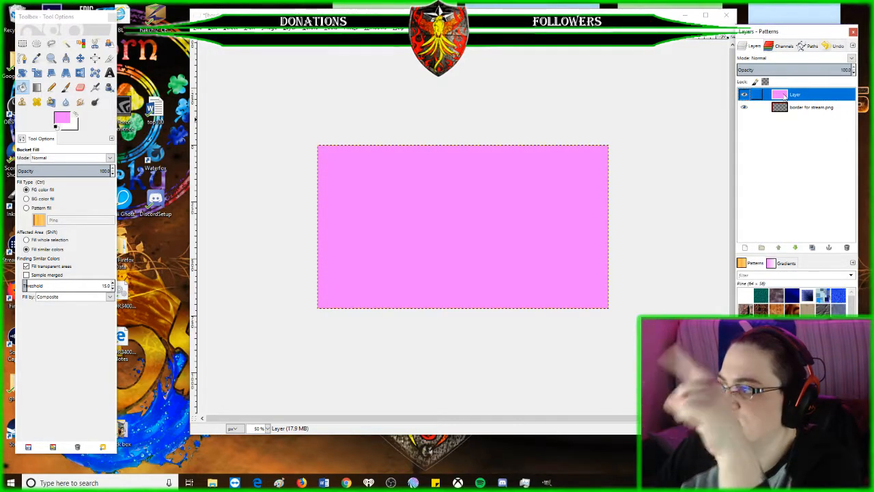
# Step: Try the Value blend mode on the pink layer, and set its mode to Color to tint the border
pyautogui.click(851, 58)
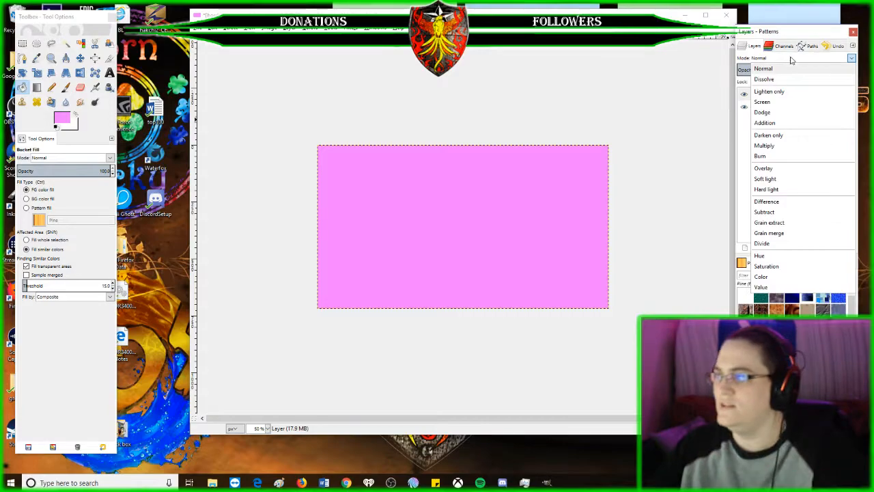
pyautogui.click(852, 59)
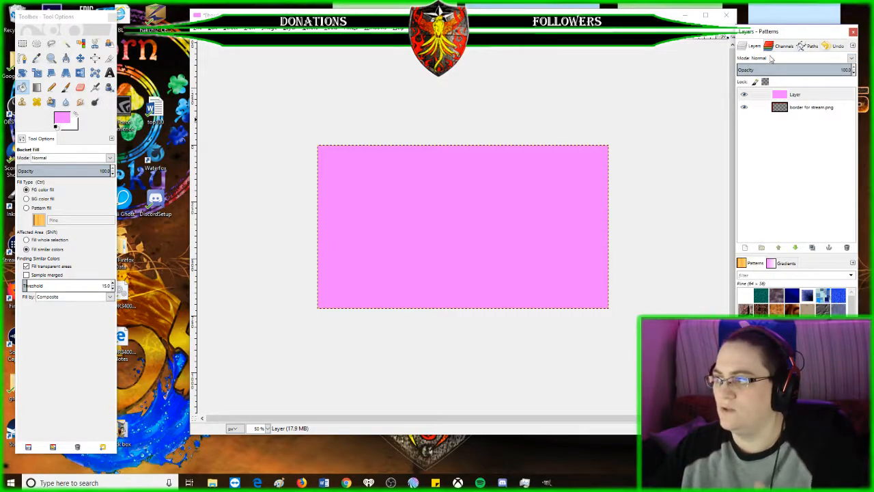
pyautogui.click(851, 58)
pyautogui.click(763, 283)
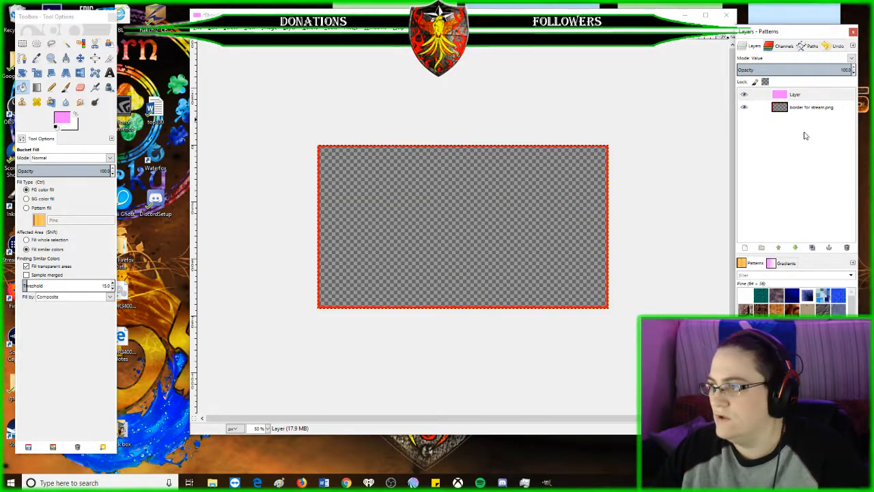
pyautogui.click(851, 58)
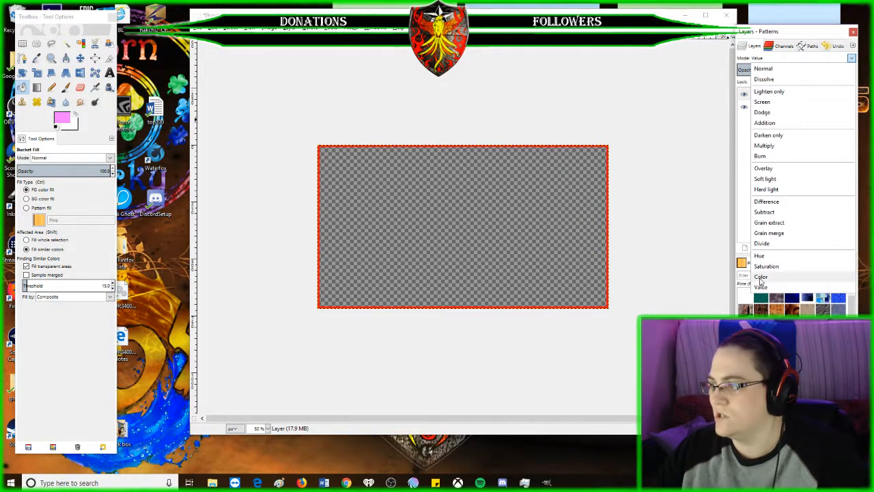
pyautogui.click(760, 275)
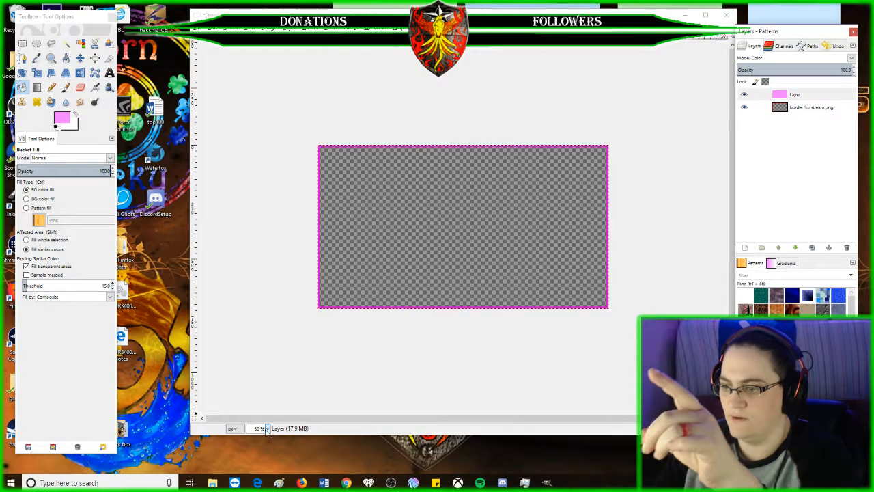
# Step: Duplicate the pink Color-mode layer twice to stack two copies above it
pyautogui.click(266, 428)
pyautogui.click(261, 366)
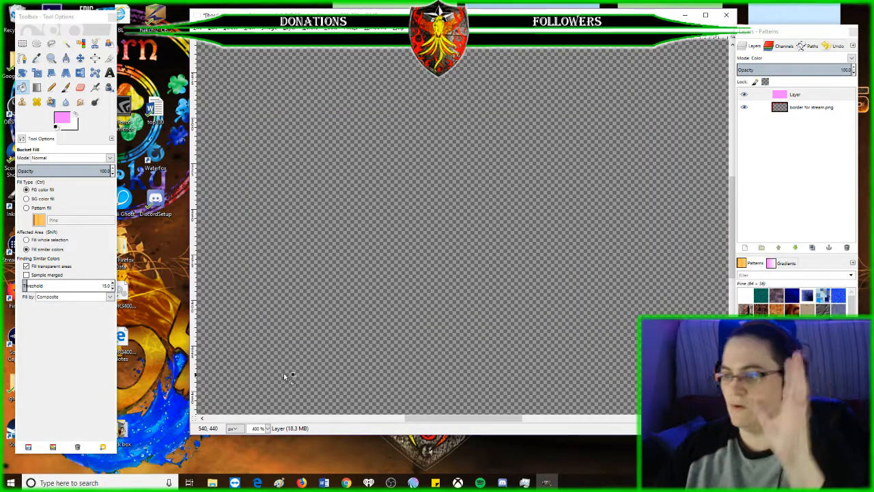
pyautogui.scroll(-10, 335, 265)
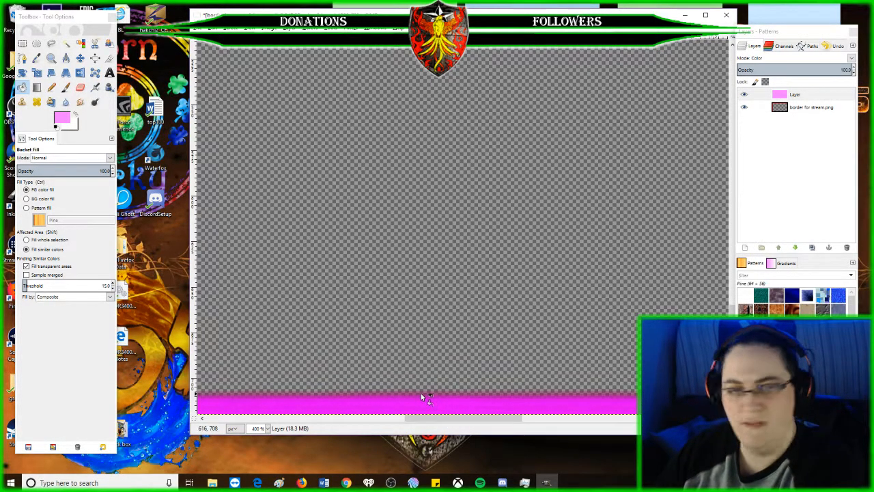
pyautogui.rightClick(788, 95)
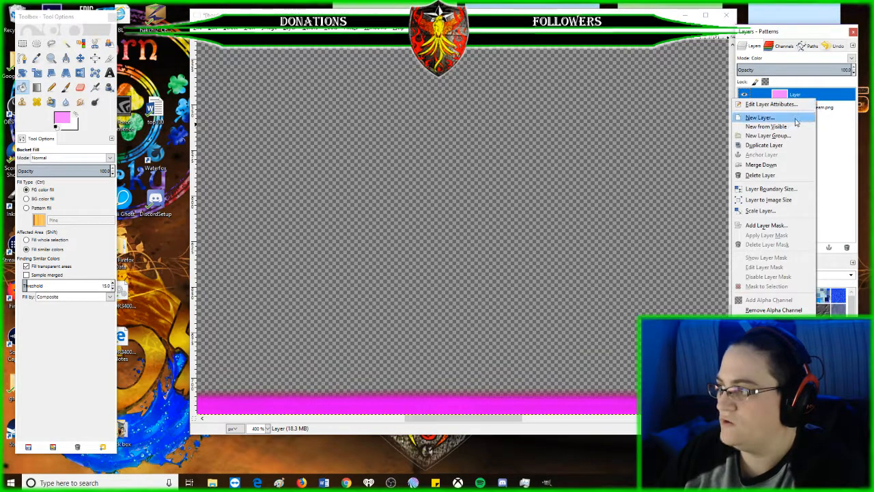
pyautogui.click(768, 144)
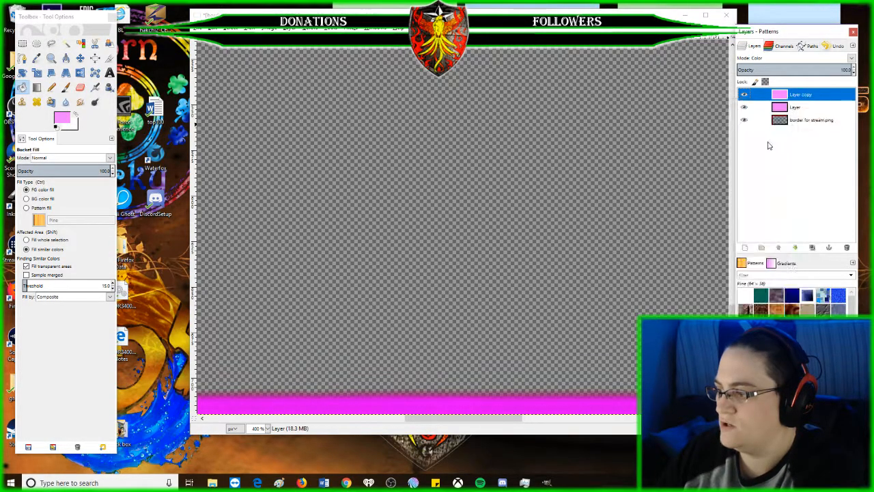
pyautogui.rightClick(804, 96)
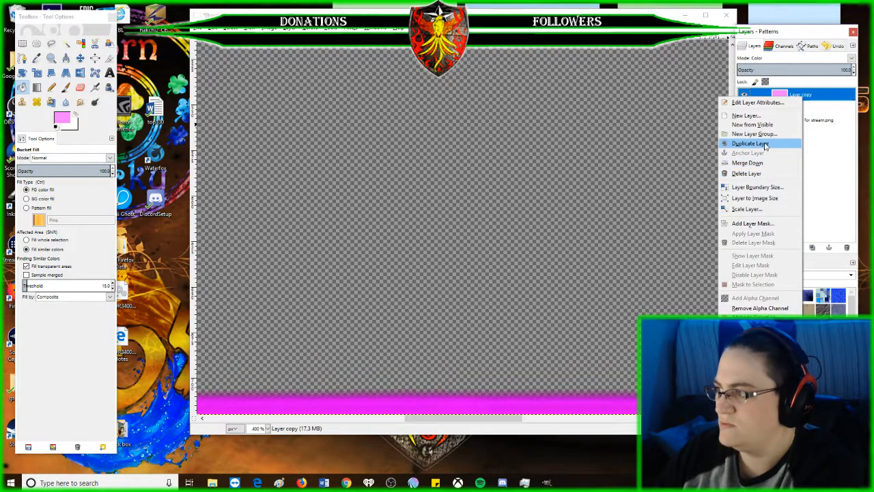
pyautogui.click(762, 143)
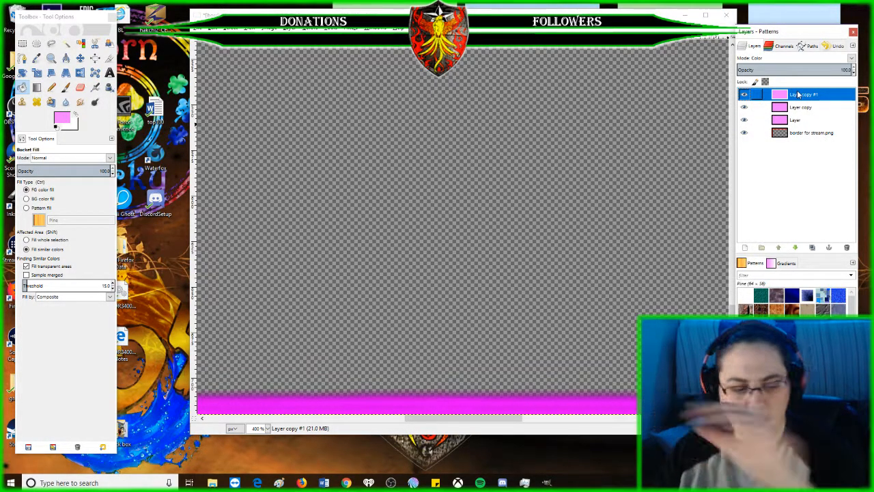
# Step: Compare the border's edge at 800% zoom with the pink copies hidden and shown, and look up the Merge Visible Layers command
pyautogui.click(744, 95)
pyautogui.click(744, 107)
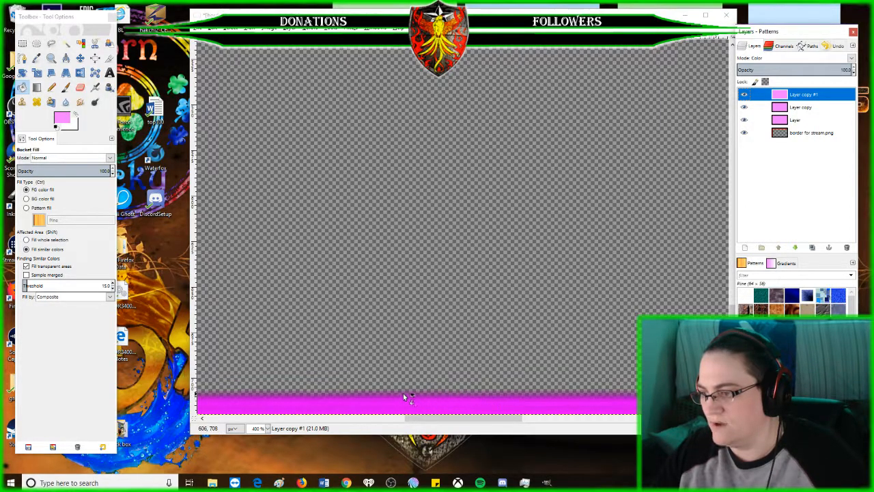
pyautogui.click(267, 428)
pyautogui.click(261, 355)
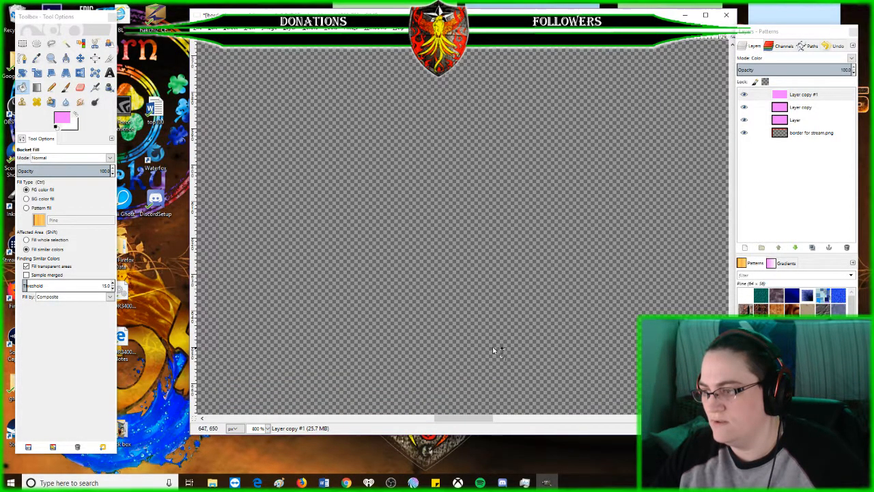
pyautogui.click(743, 99)
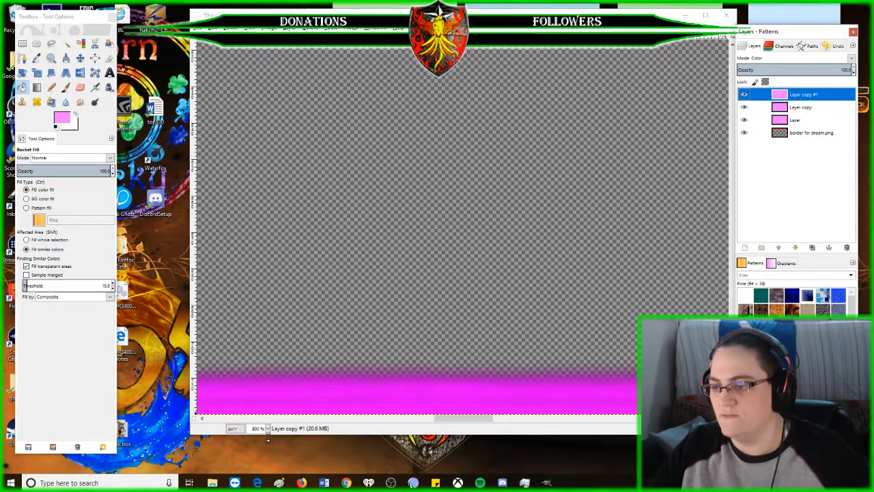
pyautogui.click(268, 428)
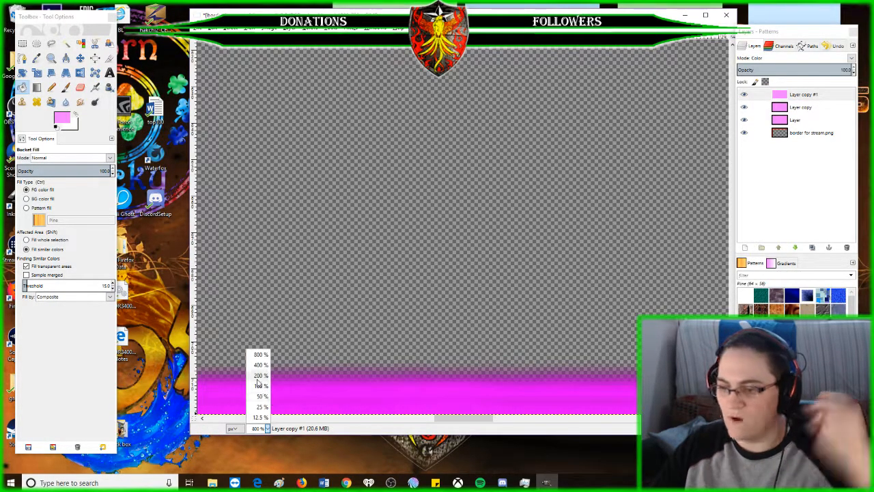
pyautogui.click(260, 396)
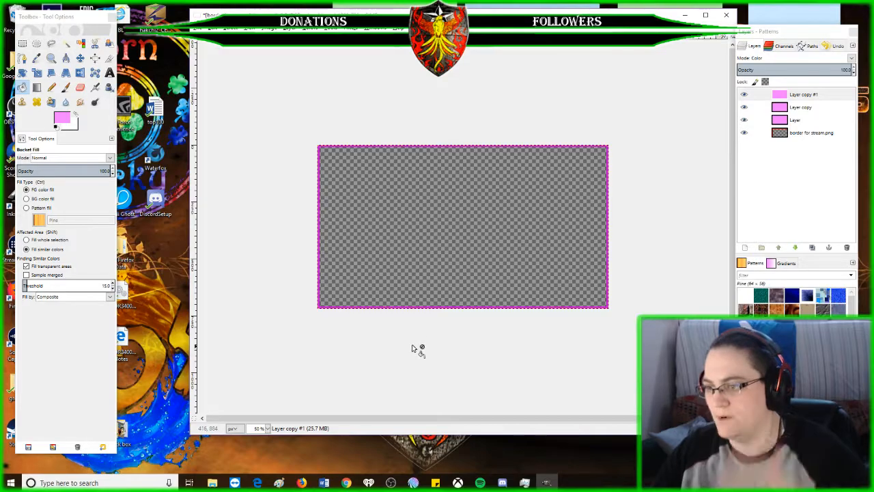
pyautogui.click(263, 30)
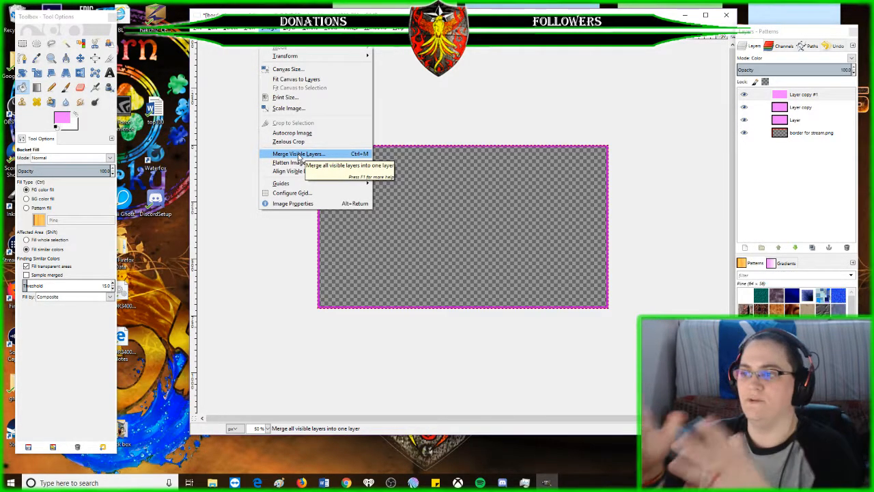
pyautogui.click(494, 53)
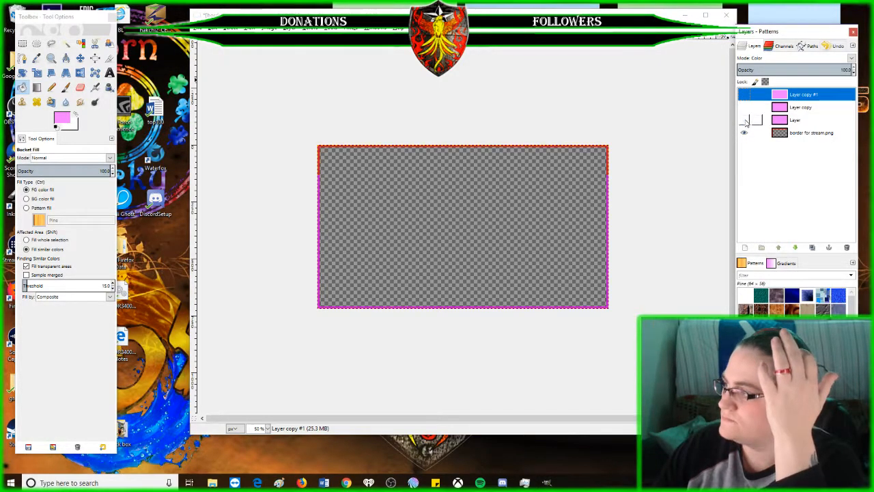
# Step: Delete the original pink layer and its two copies, leaving only the border for stream.png layer
pyautogui.rightClick(817, 121)
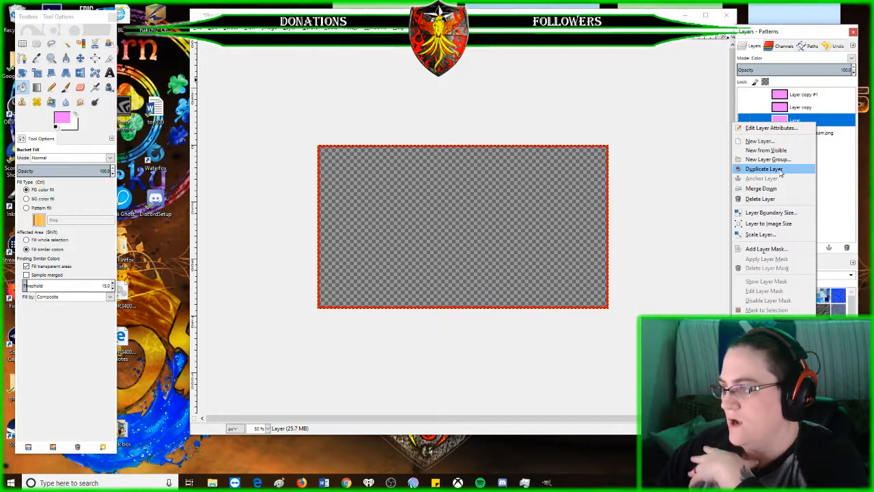
pyautogui.click(805, 113)
pyautogui.rightClick(801, 120)
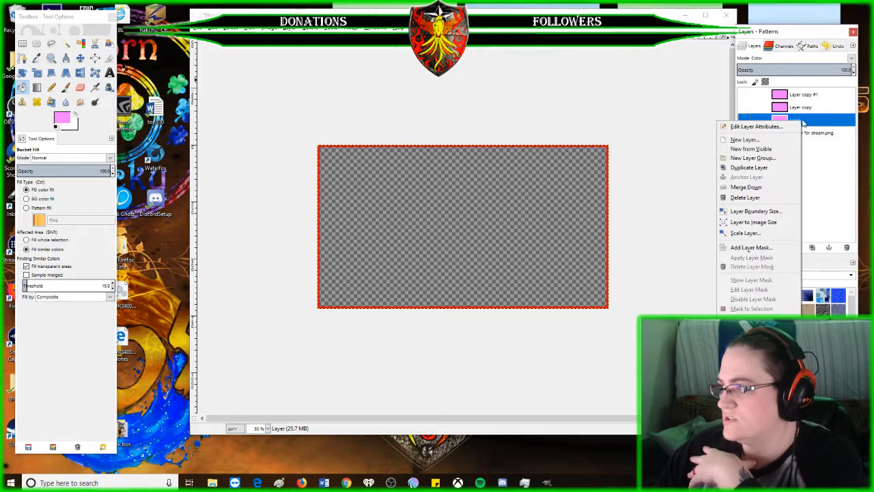
pyautogui.click(775, 198)
pyautogui.rightClick(789, 110)
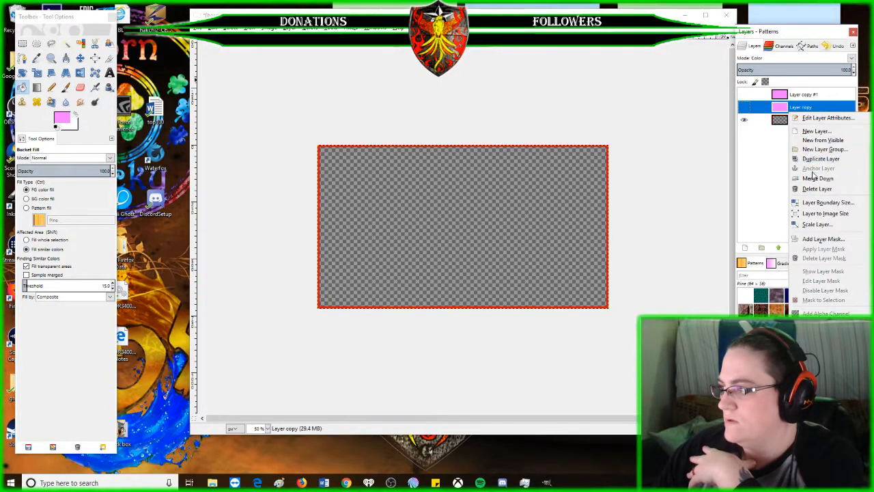
pyautogui.click(816, 188)
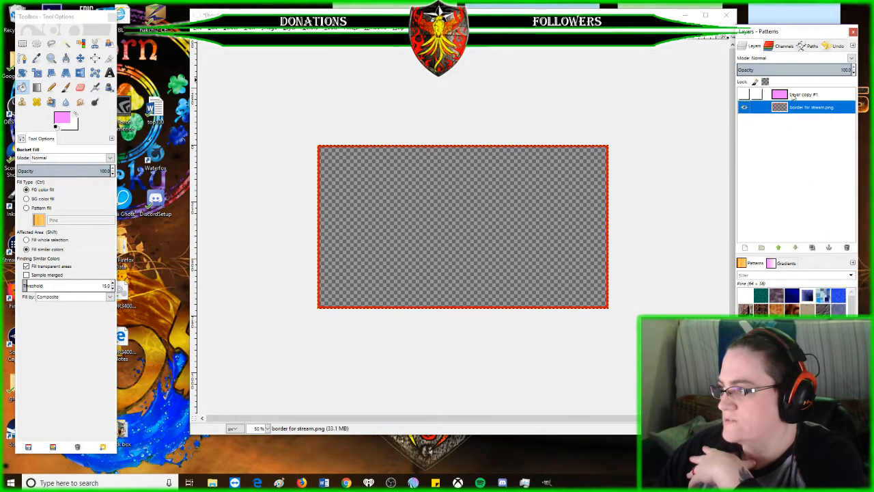
pyautogui.rightClick(791, 96)
pyautogui.click(734, 165)
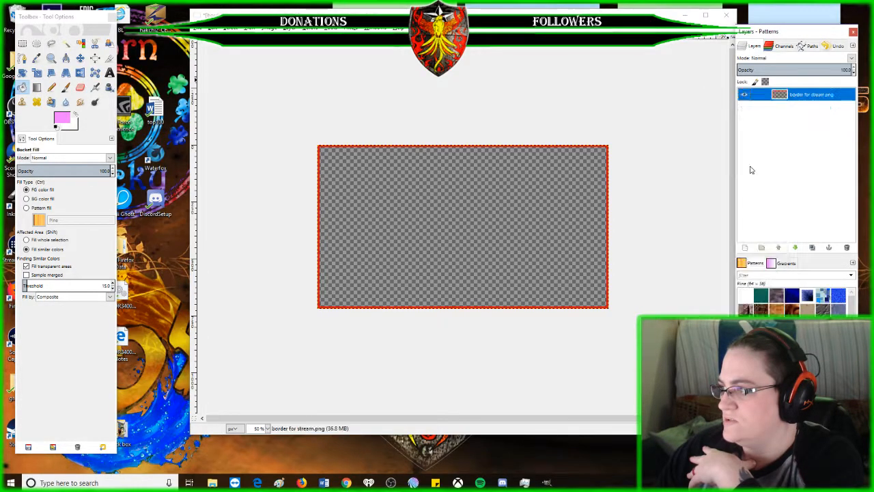
# Step: Open camboxgreen.png as a layer over the border and add a new transparent 1280 × 720 px layer above it
pyautogui.click(198, 28)
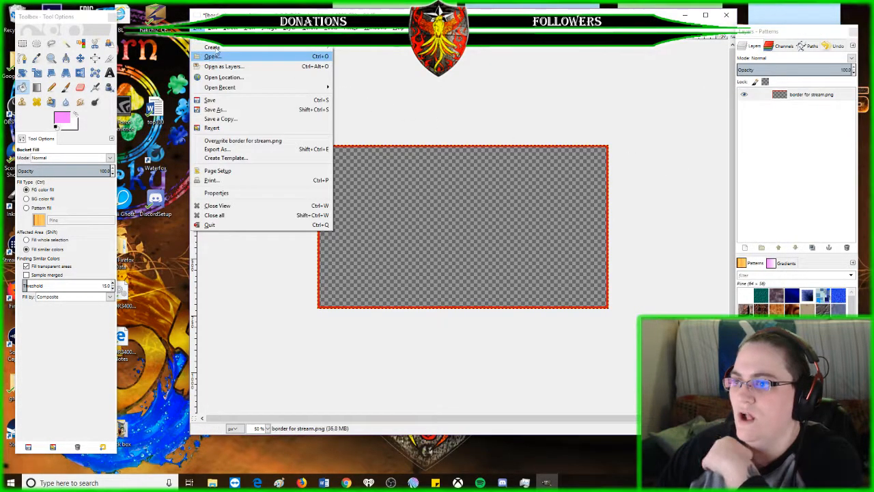
pyautogui.click(217, 66)
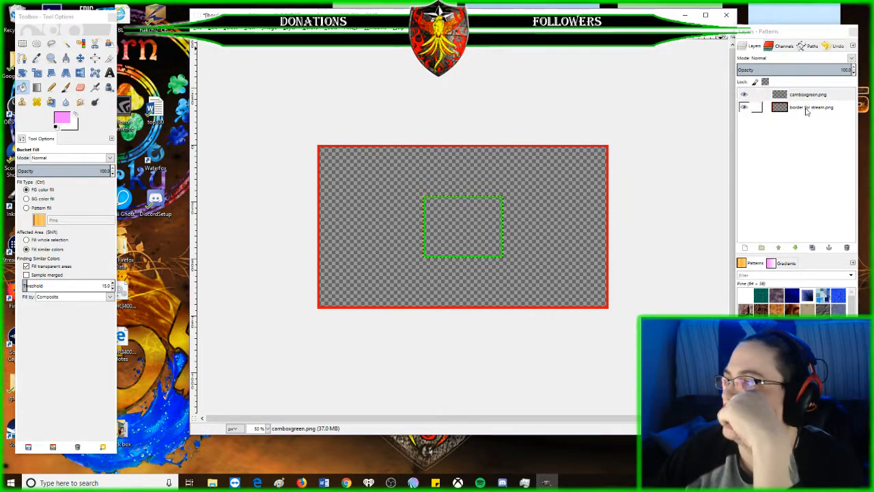
pyautogui.rightClick(811, 131)
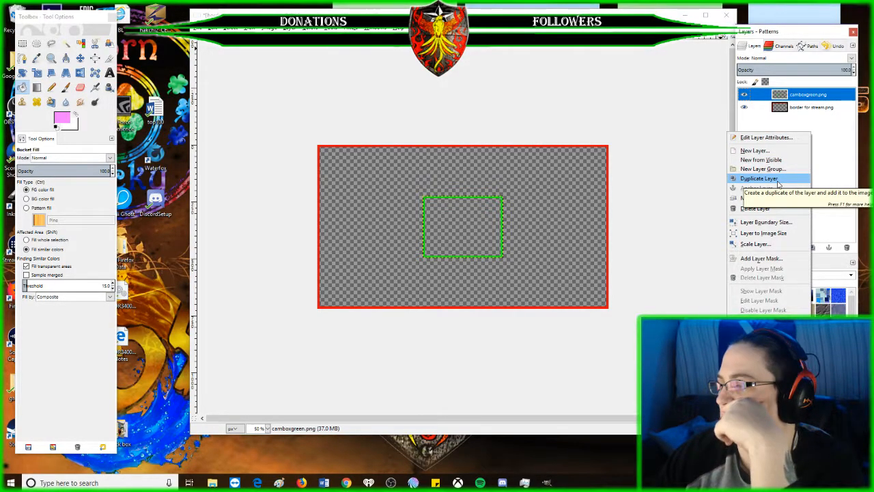
pyautogui.click(781, 151)
pyautogui.click(768, 227)
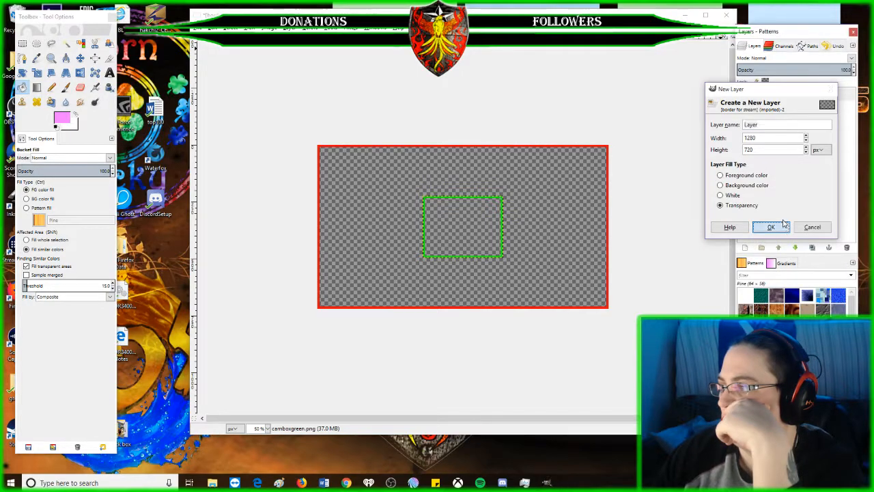
# Step: Set the foreground color to red ff0000 and bucket-fill the whole new layer with it
pyautogui.click(61, 117)
pyautogui.moveTo(669, 161); pyautogui.dragTo(670, 163)
pyautogui.moveTo(661, 196); pyautogui.dragTo(666, 156)
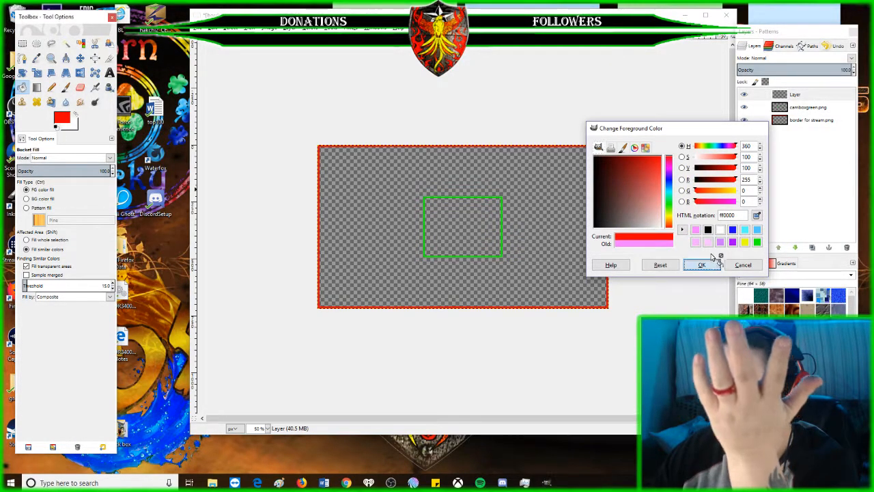
pyautogui.click(710, 262)
pyautogui.rightClick(522, 186)
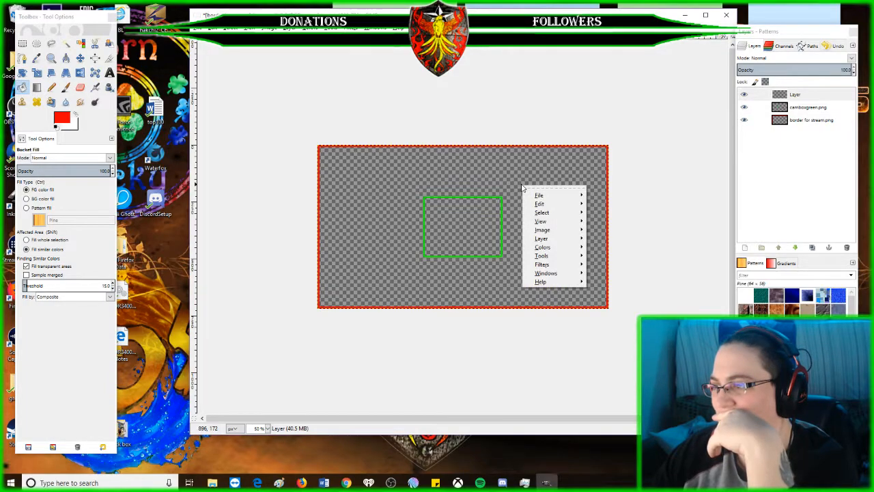
pyautogui.click(507, 177)
pyautogui.click(510, 176)
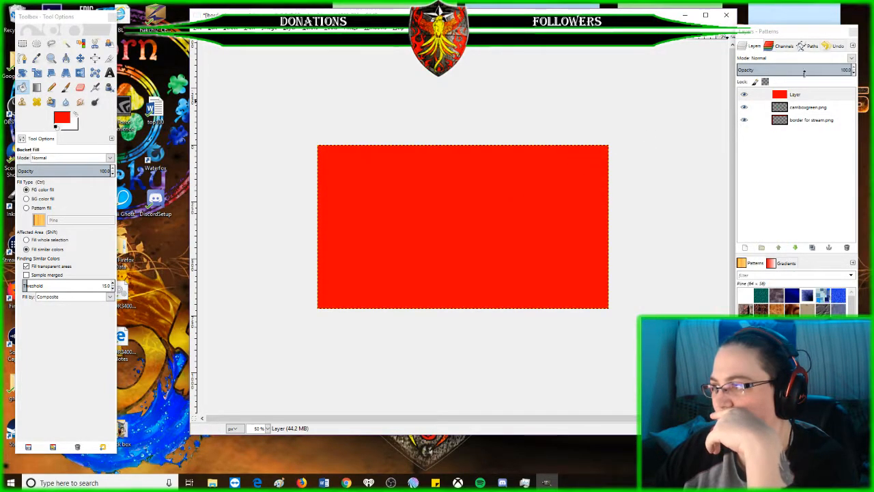
# Step: Try scaling the red layer down so it covers only the area around the green camera box
pyautogui.click(37, 72)
pyautogui.click(319, 172)
pyautogui.moveTo(318, 150); pyautogui.dragTo(423, 192)
pyautogui.moveTo(521, 251); pyautogui.dragTo(471, 223)
pyautogui.click(691, 105)
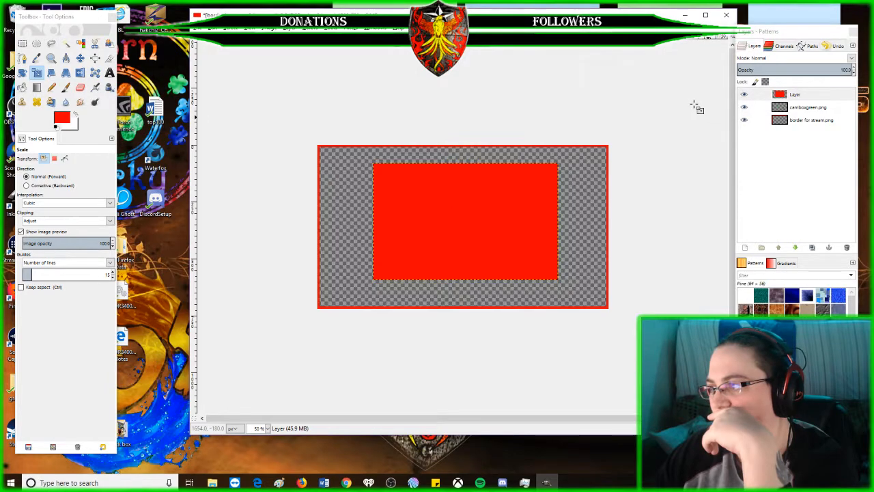
# Step: Undo the scaling of the red layer
pyautogui.click(850, 59)
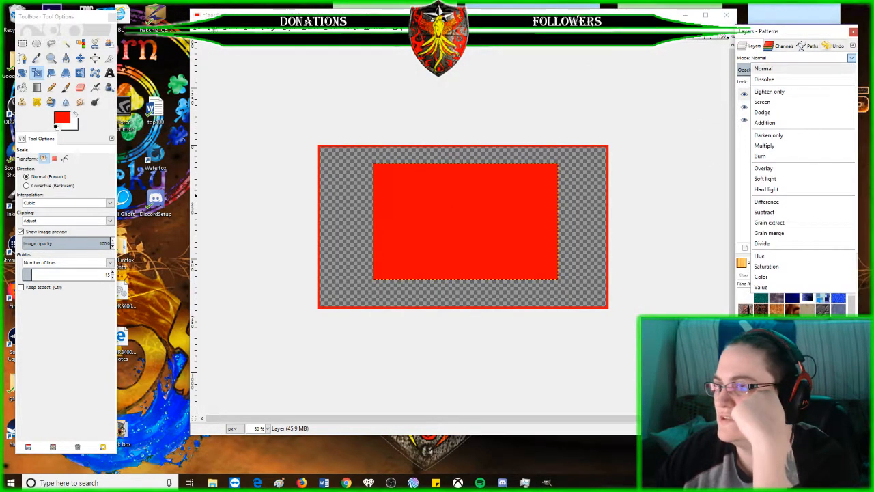
pyautogui.click(213, 30)
pyautogui.click(213, 30)
pyautogui.click(227, 38)
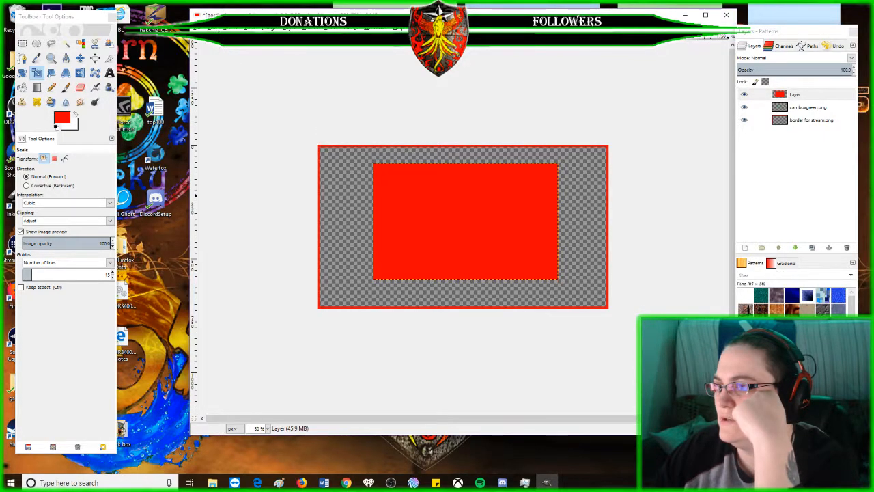
pyautogui.click(213, 29)
pyautogui.click(227, 39)
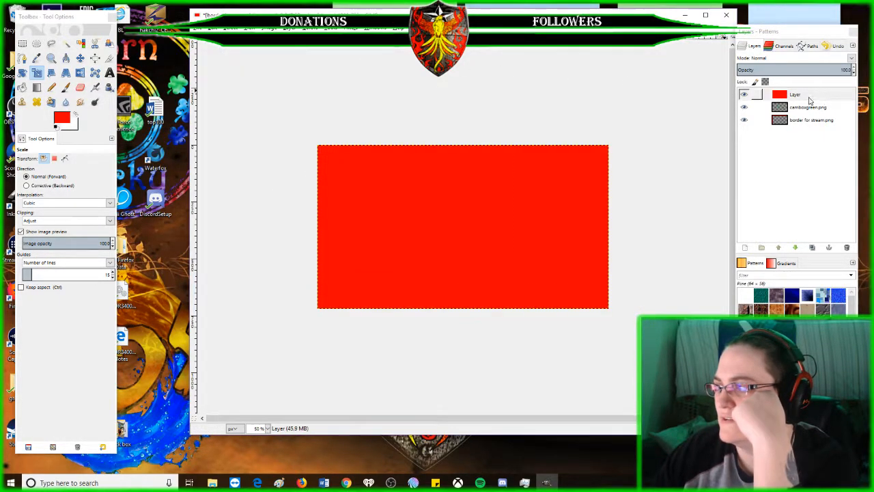
# Step: Set the red layer's blend mode to Color and duplicate the layer twice to stack two copies above it
pyautogui.click(850, 58)
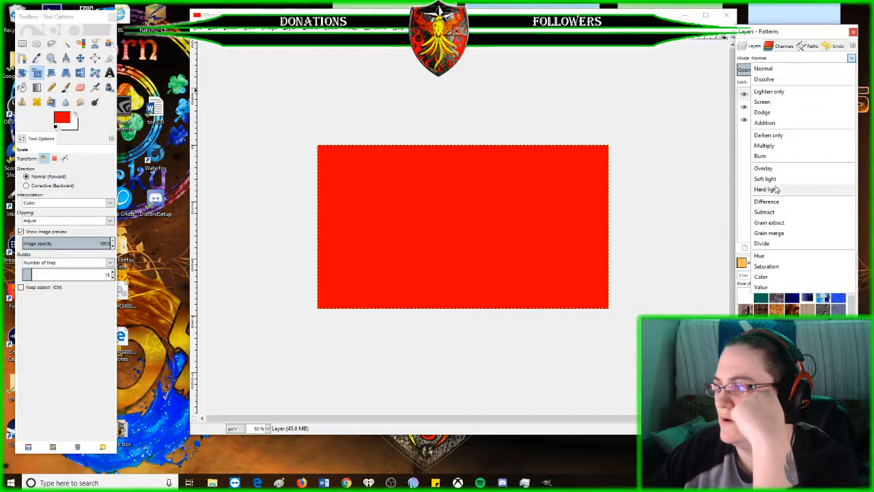
pyautogui.click(760, 276)
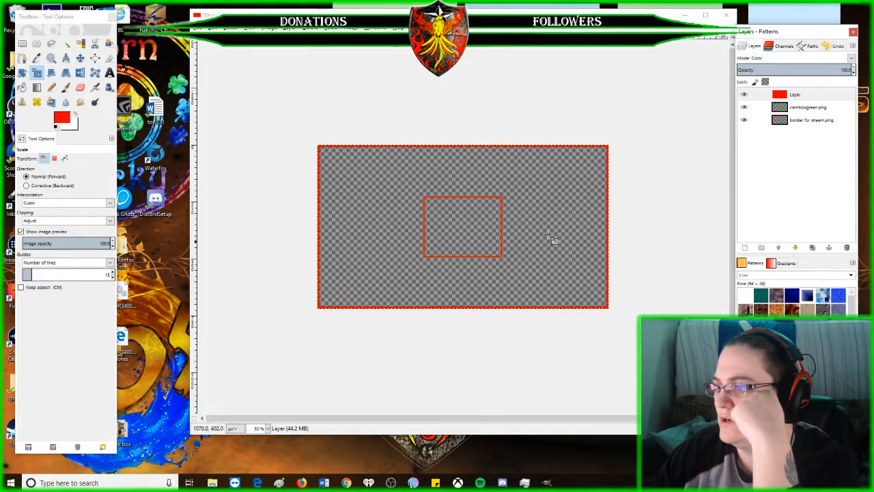
pyautogui.rightClick(757, 99)
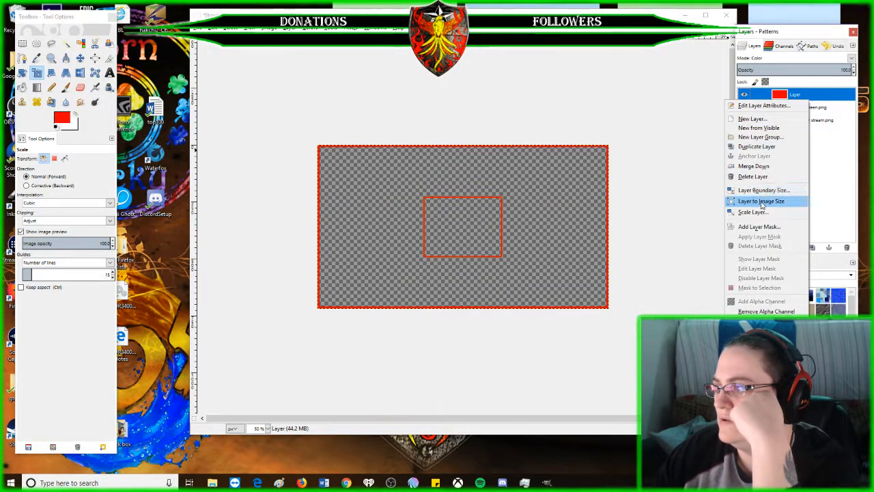
pyautogui.click(765, 147)
pyautogui.rightClick(798, 98)
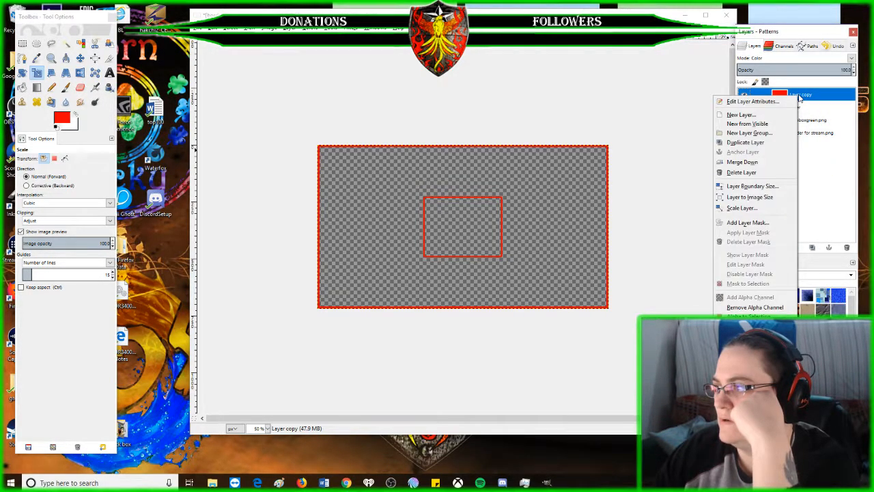
pyautogui.click(757, 144)
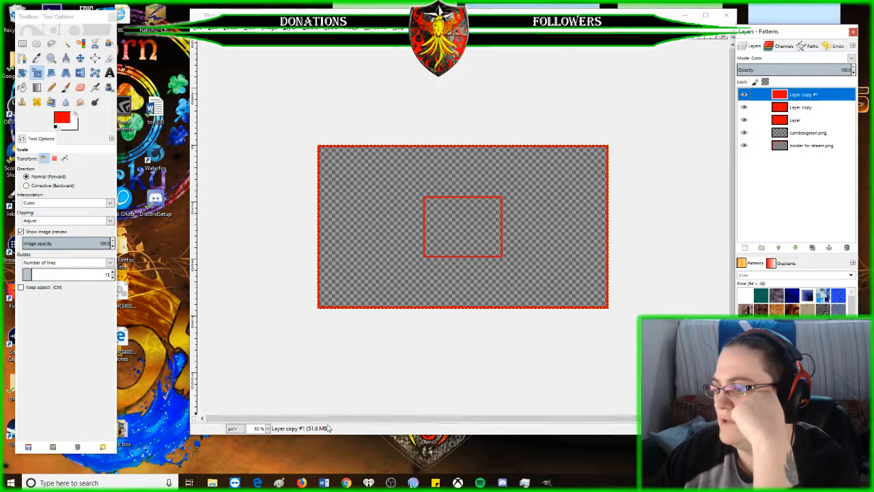
# Step: Inspect the camera box at 200% zoom with all three red layers hidden, and with only the lowest one shown
pyautogui.click(264, 428)
pyautogui.click(262, 369)
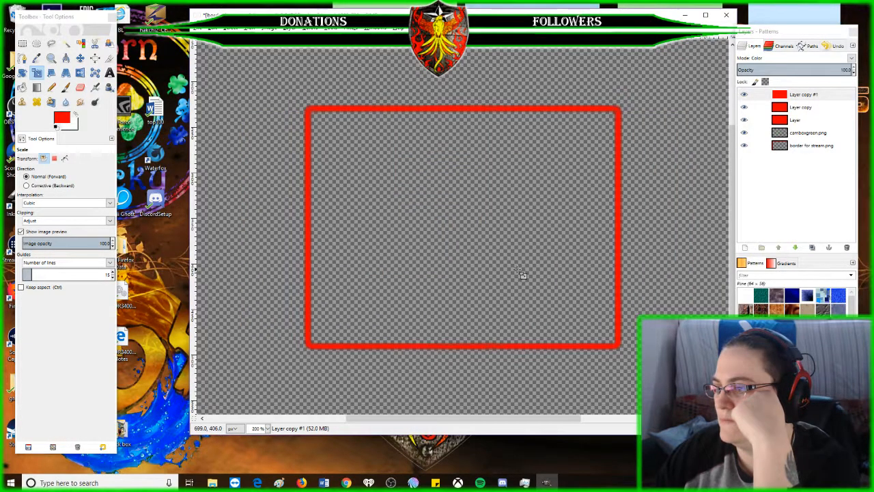
pyautogui.click(744, 94)
pyautogui.click(744, 108)
pyautogui.click(744, 120)
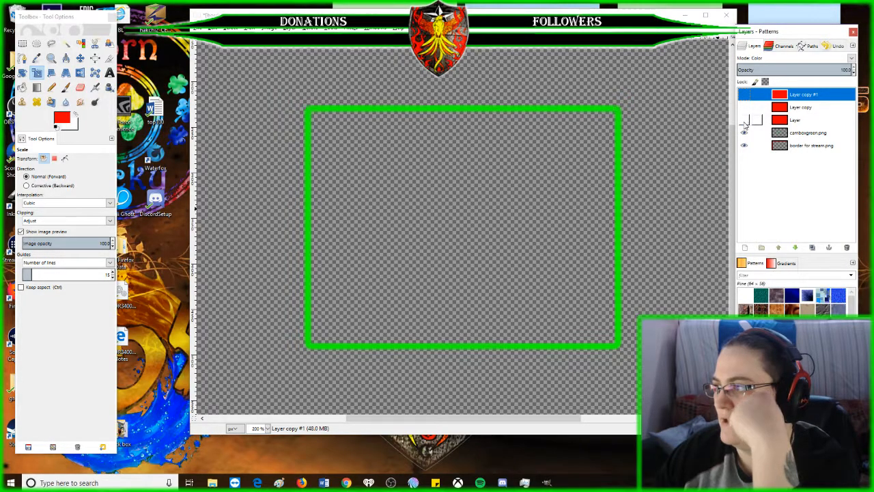
pyautogui.click(744, 120)
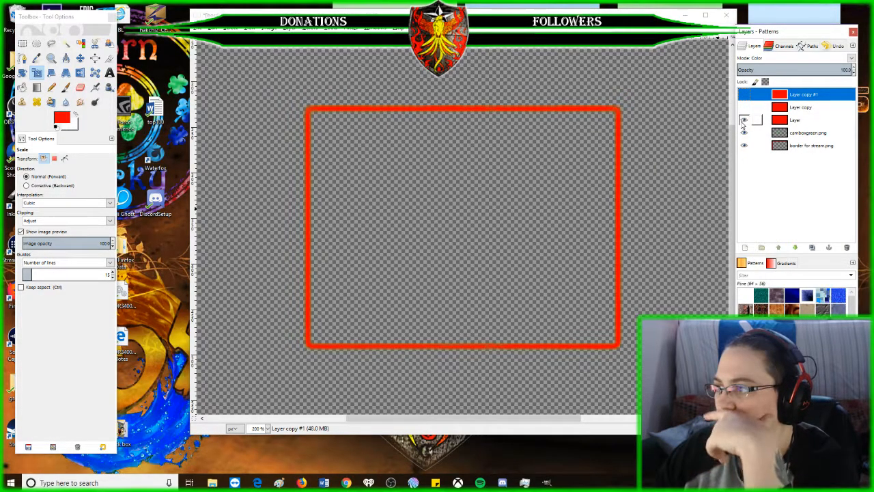
# Step: Zoom to 800% and show both red copies again to compare the tint on the camera box's edge
pyautogui.click(267, 428)
pyautogui.click(261, 354)
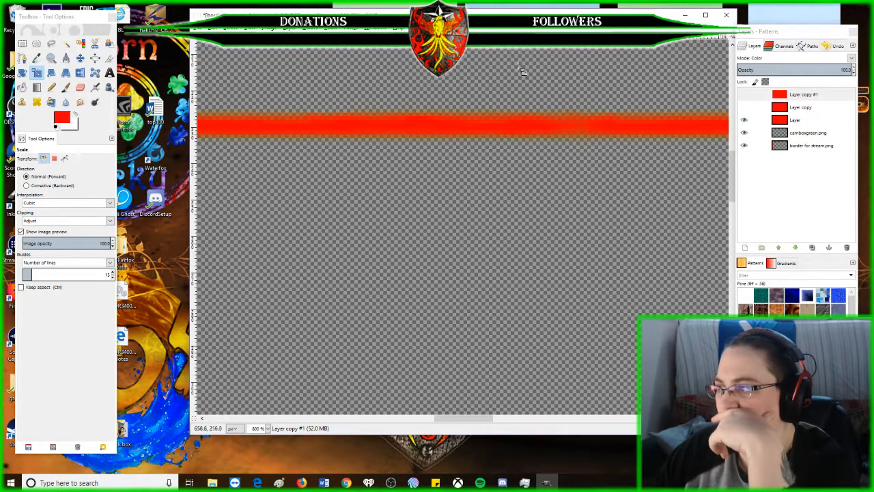
pyautogui.click(744, 107)
pyautogui.click(744, 94)
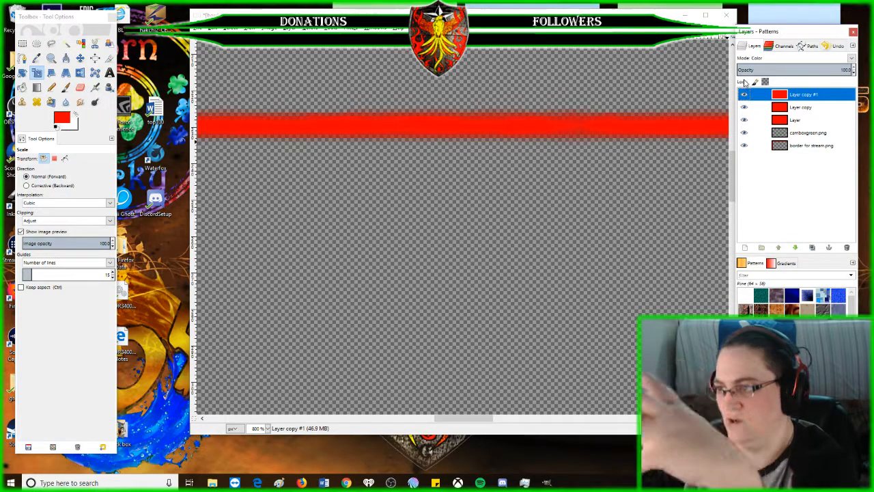
# Step: Hide the border for stream.png layer
pyautogui.scroll(8, 536, 195)
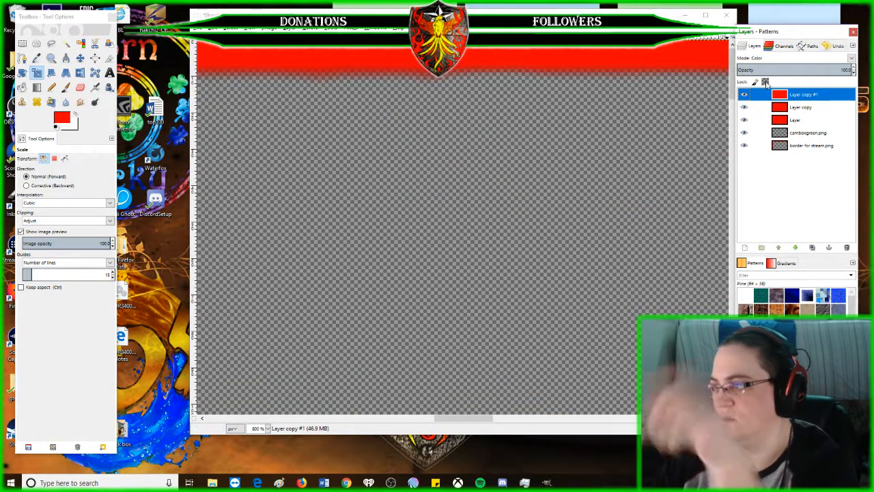
pyautogui.click(745, 145)
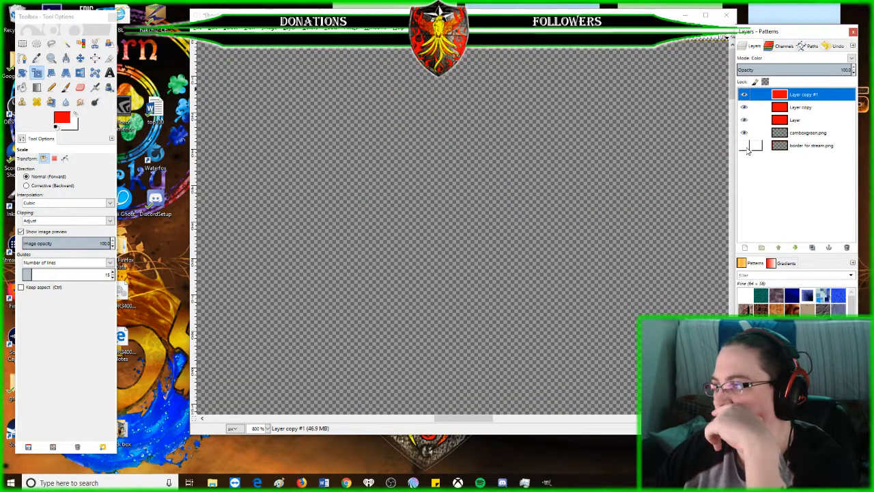
# Step: Merge the visible red Color layers down with the camboxgreen.png layer, leaving the hidden border layer separate
pyautogui.click(213, 28)
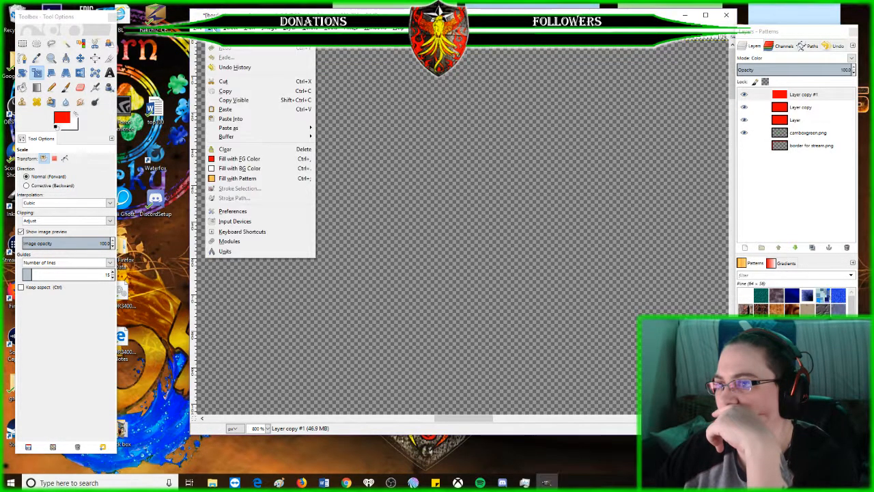
pyautogui.click(268, 28)
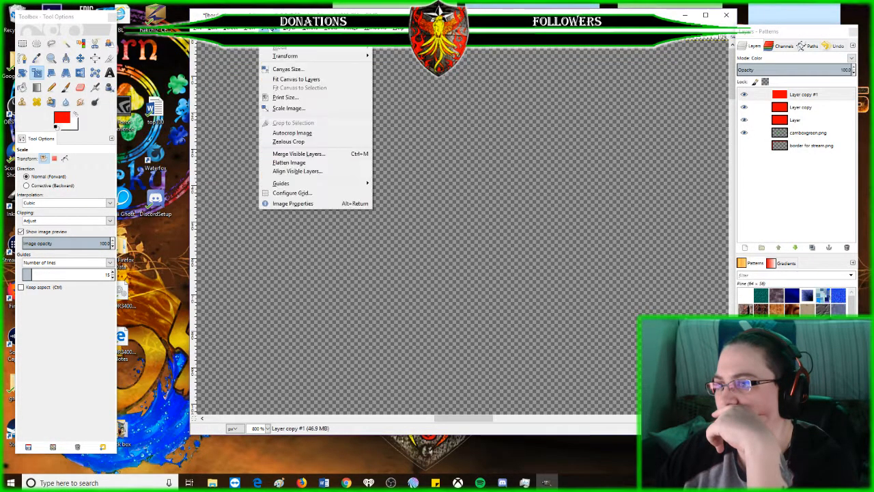
pyautogui.click(290, 155)
pyautogui.click(463, 289)
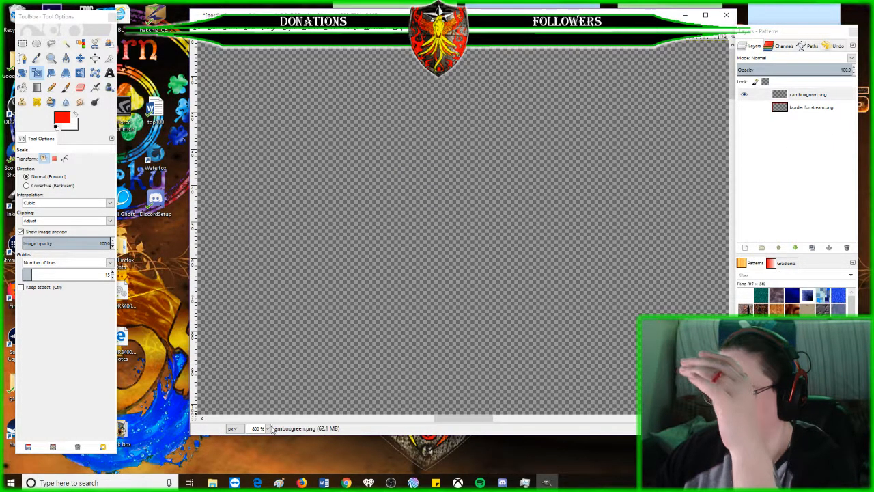
# Step: Show the border for stream.png layer again and move the camera box into the border's upper-left corner
pyautogui.click(268, 428)
pyautogui.click(258, 398)
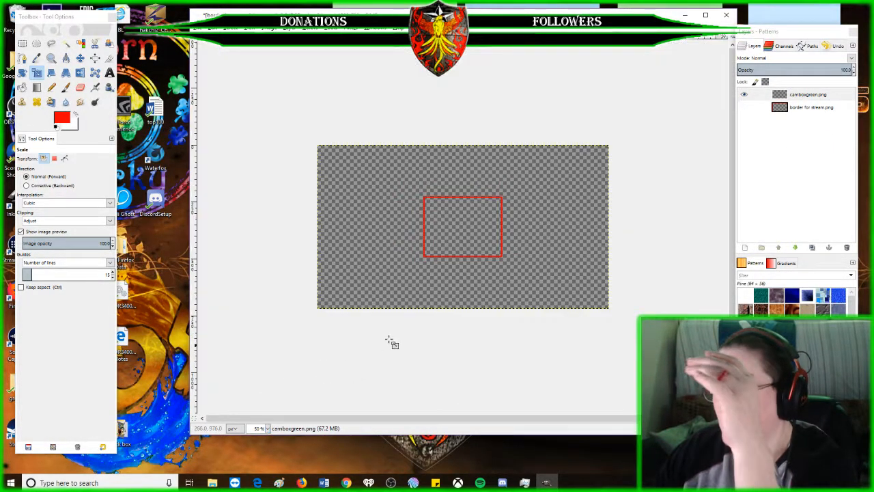
pyautogui.click(750, 97)
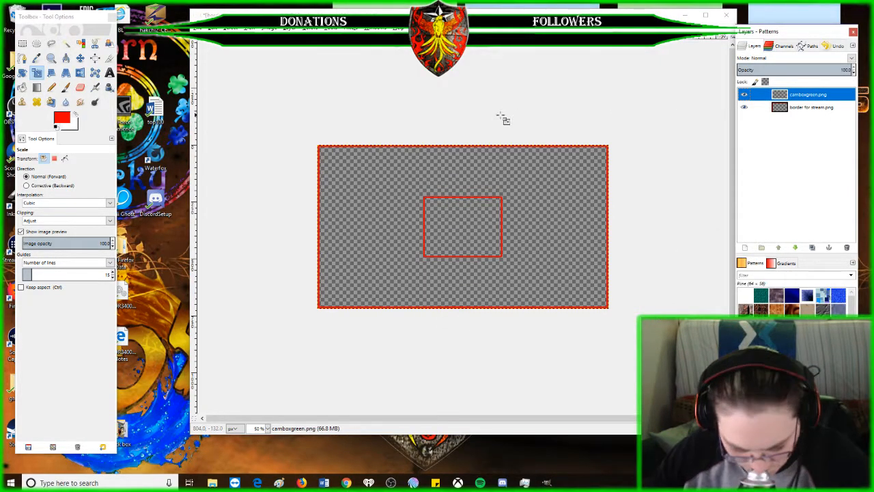
pyautogui.click(80, 58)
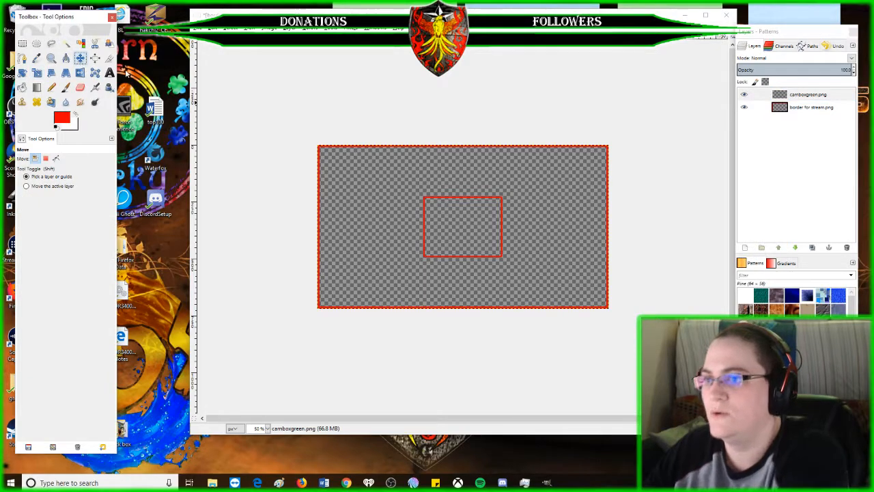
pyautogui.moveTo(445, 198); pyautogui.dragTo(350, 159)
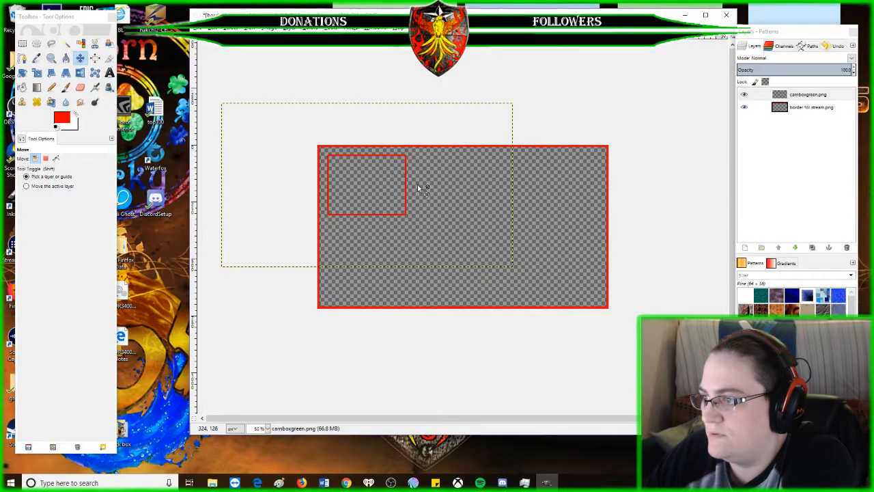
# Step: Duplicate the camboxgreen.png layer and move the copy into the border's lower-right corner
pyautogui.rightClick(802, 93)
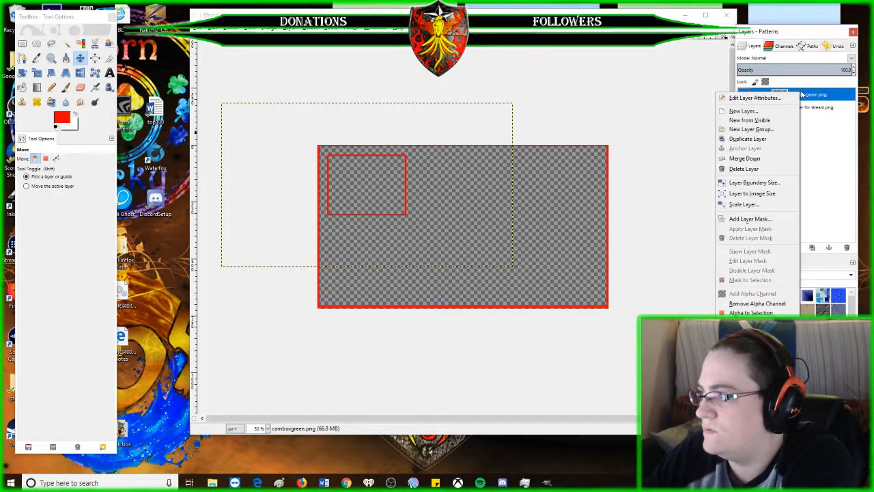
pyautogui.click(762, 140)
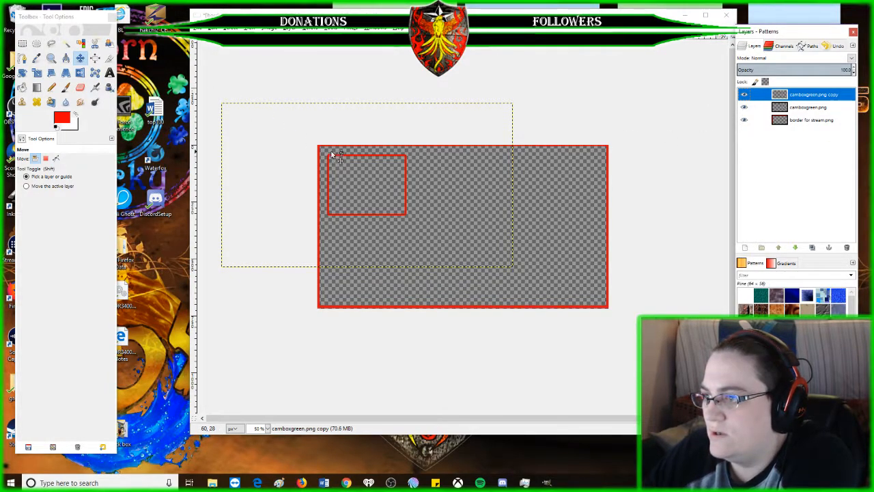
pyautogui.moveTo(333, 157); pyautogui.dragTo(516, 238)
# Step: Scale the camboxgreen.png copy layer up to about 1384 × 968 px, making its box taller
pyautogui.click(36, 72)
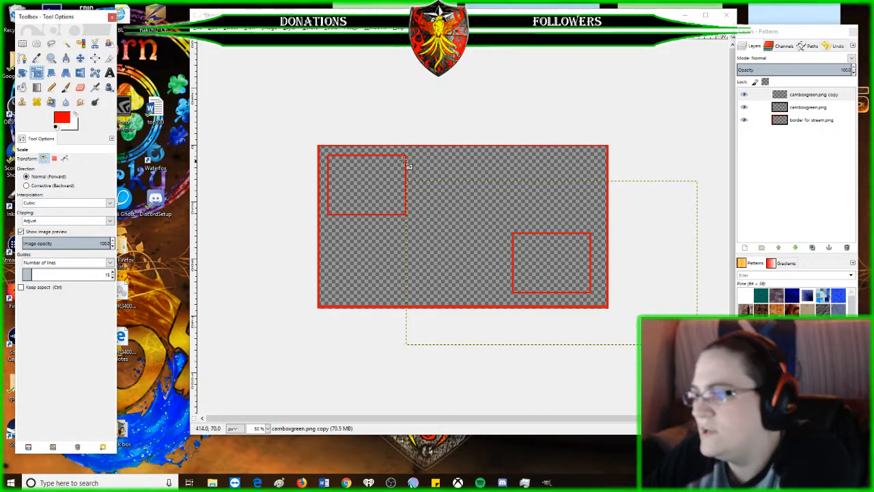
pyautogui.click(600, 245)
pyautogui.moveTo(550, 191); pyautogui.dragTo(529, 129)
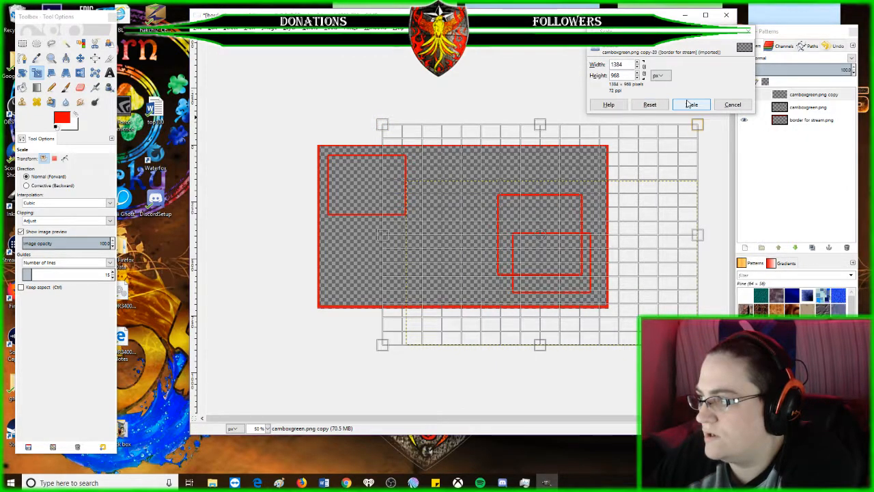
pyautogui.press('Return')
# Step: Reposition the two camera boxes inside the border, the larger one near the lower-right corner and the smaller one near the upper-left
pyautogui.click(80, 58)
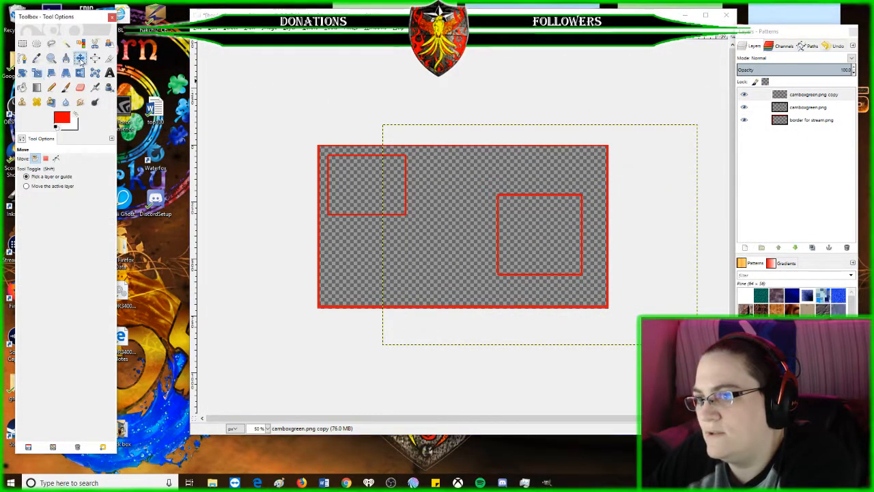
pyautogui.moveTo(498, 233); pyautogui.dragTo(509, 255)
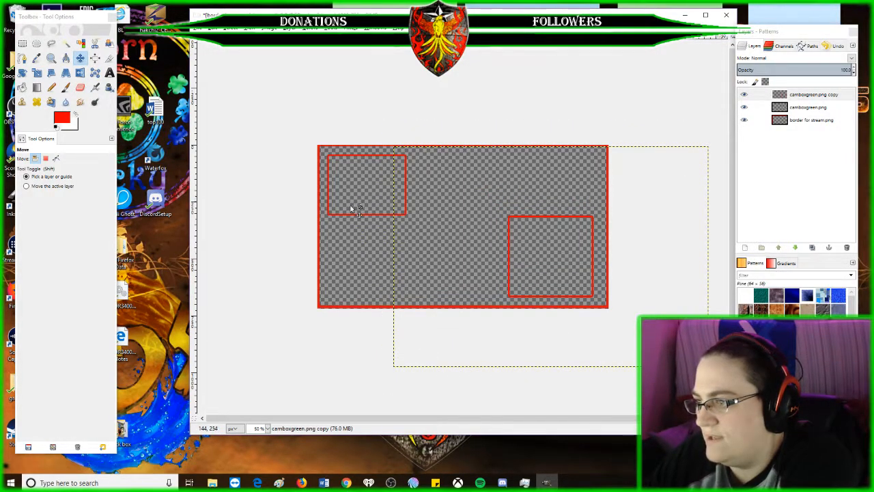
pyautogui.click(350, 214)
pyautogui.moveTo(373, 215); pyautogui.dragTo(381, 226)
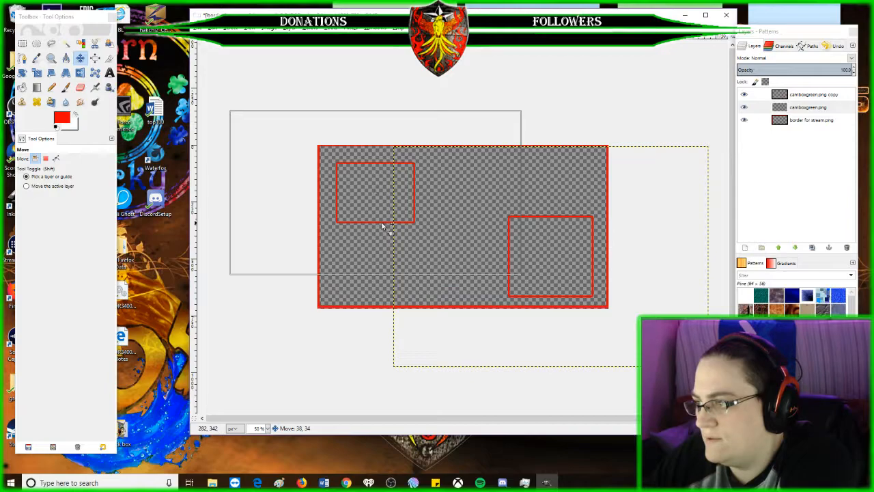
pyautogui.moveTo(383, 226); pyautogui.dragTo(390, 219)
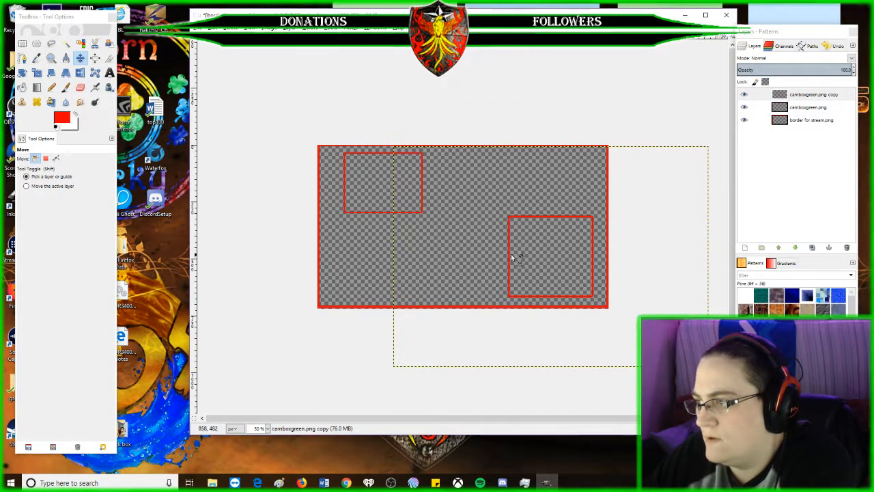
pyautogui.moveTo(510, 257)
pyautogui.mouseDown()
pyautogui.moveTo(339, 261)
pyautogui.moveTo(437, 266)
pyautogui.moveTo(510, 252)
pyautogui.mouseUp()
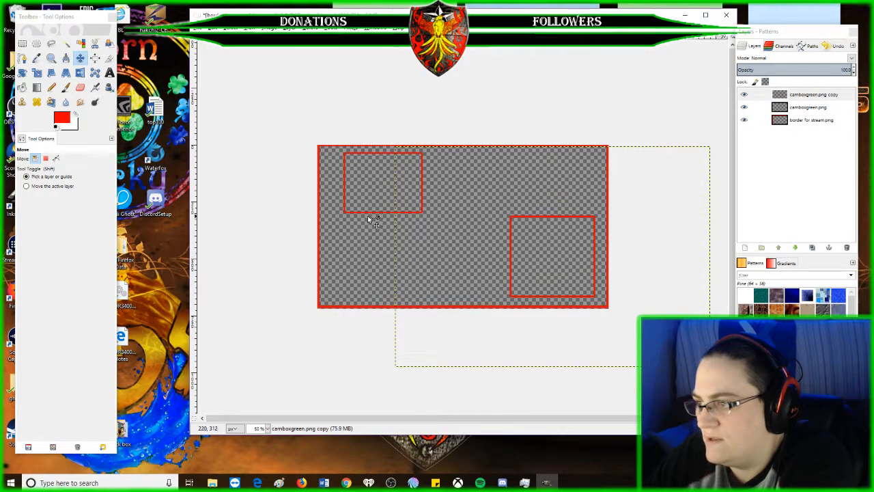
pyautogui.moveTo(369, 218); pyautogui.dragTo(365, 223)
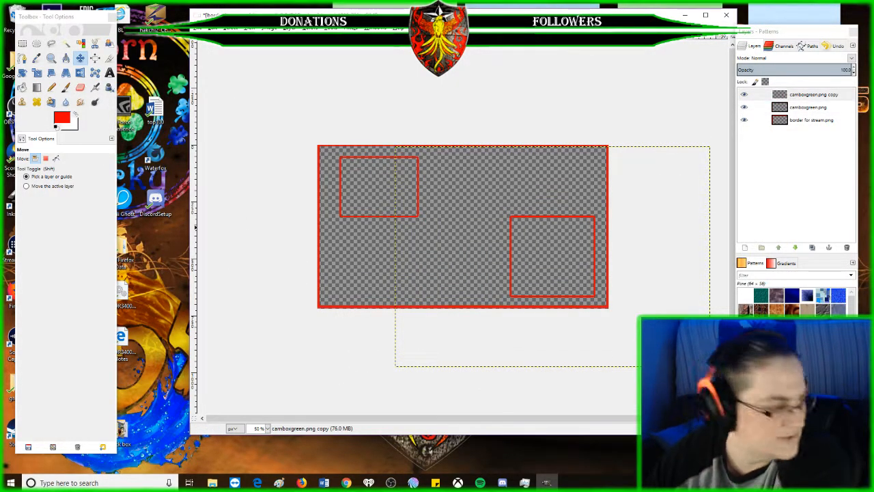
pyautogui.hotkey('alt', 'Tab')
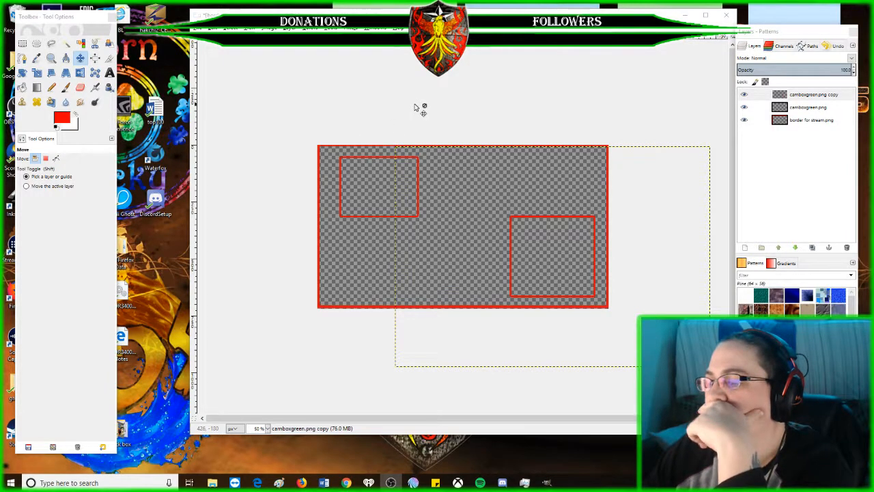
# Step: Hide both camera box layers and examine the red border along its edges and corners at 200% zoom
pyautogui.click(744, 108)
pyautogui.click(742, 95)
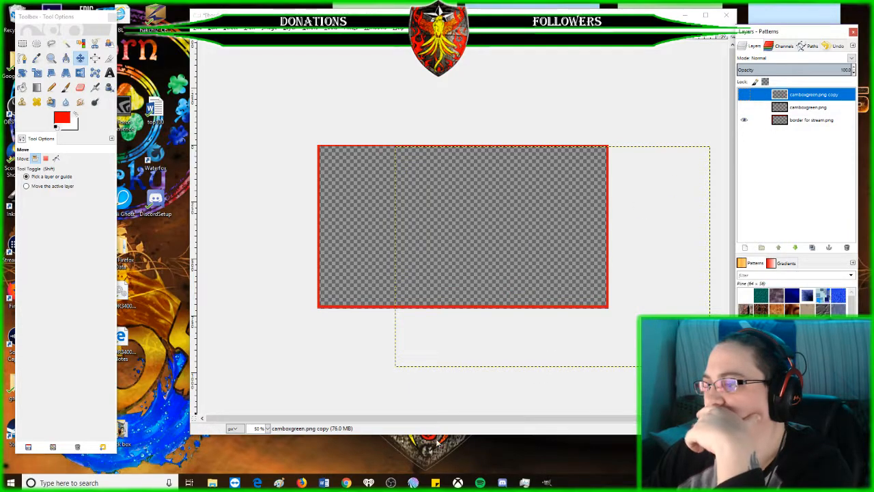
pyautogui.click(267, 428)
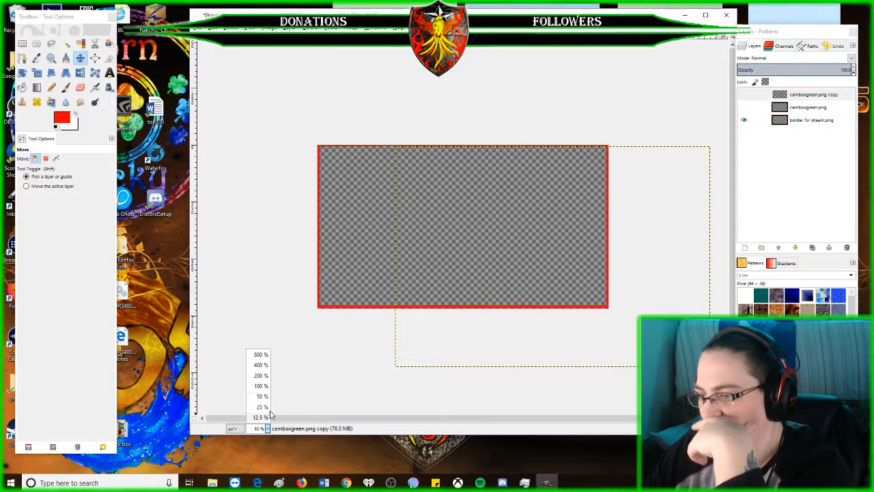
pyautogui.click(263, 371)
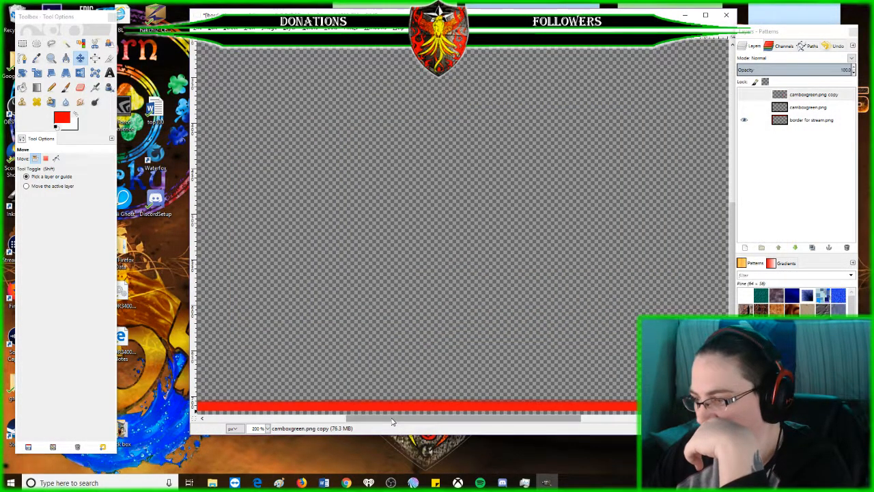
pyautogui.hscroll(-10, 355, 375)
pyautogui.scroll(1, 283, 352)
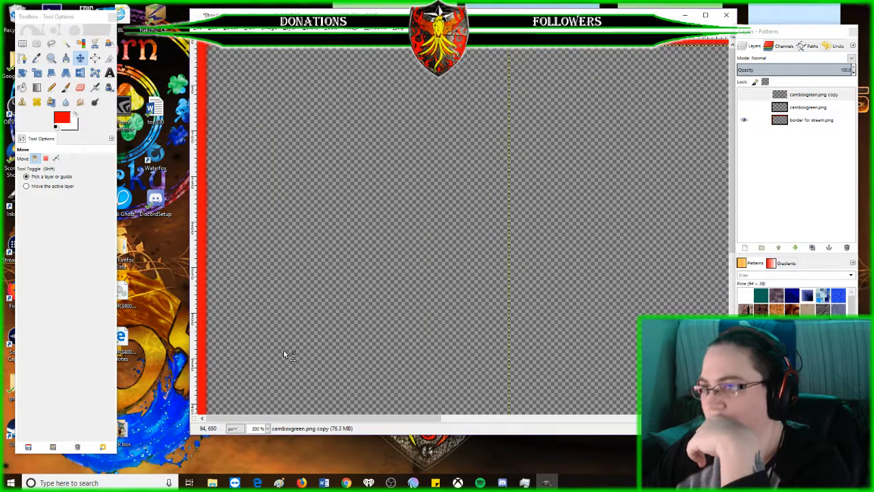
pyautogui.scroll(-1, 283, 350)
pyautogui.scroll(1, 272, 273)
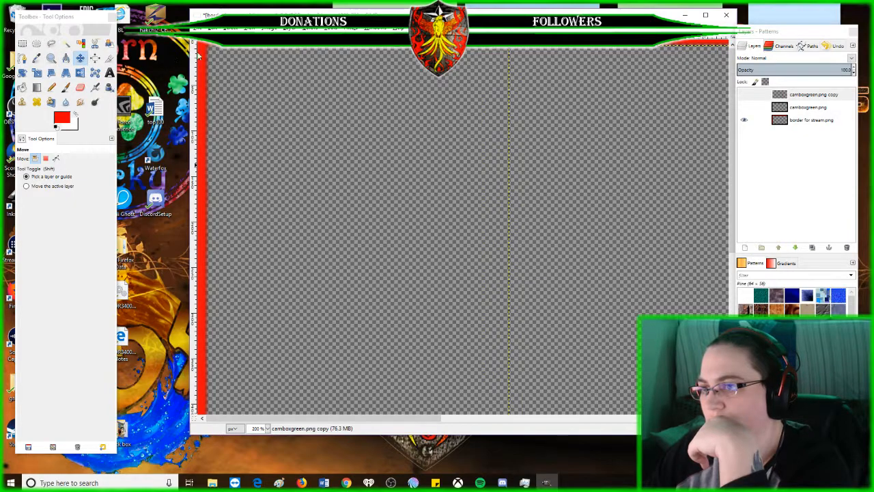
pyautogui.moveTo(206, 57); pyautogui.dragTo(206, 58)
pyautogui.scroll(-7, 380, 345)
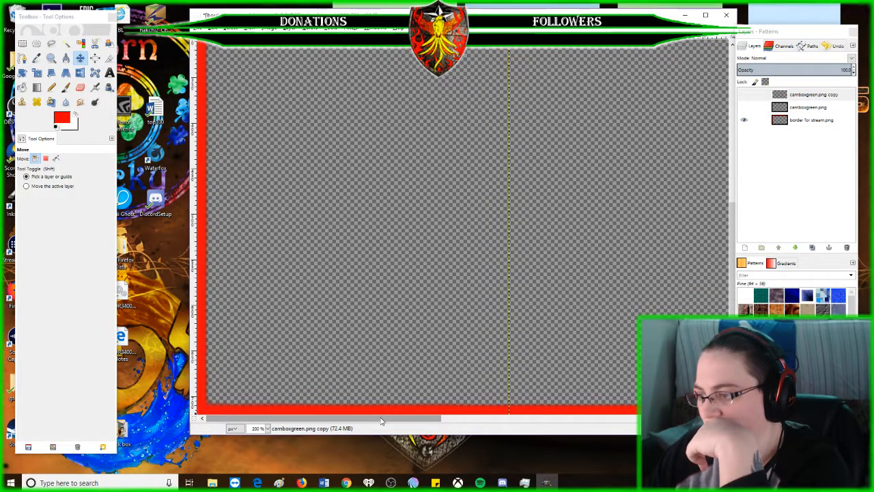
pyautogui.hscroll(5, 382, 399)
pyautogui.scroll(7, 457, 229)
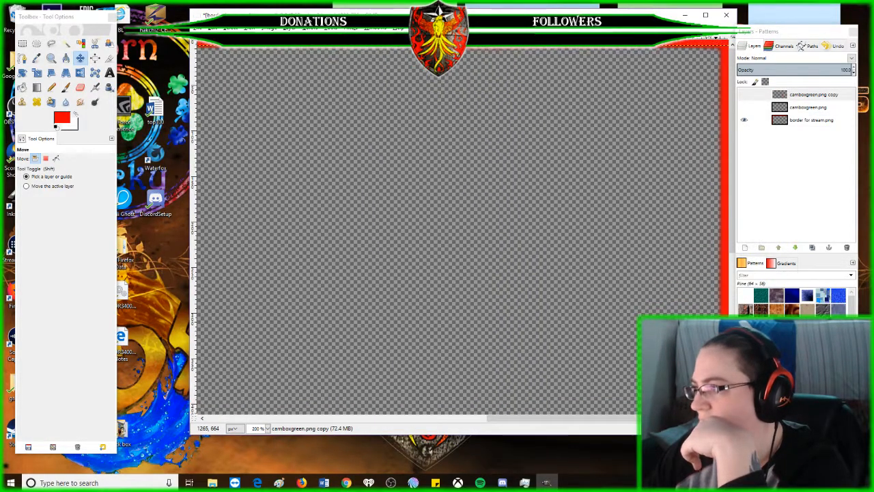
# Step: Show both camera box layers again and return the view to 50% zoom
pyautogui.click(267, 428)
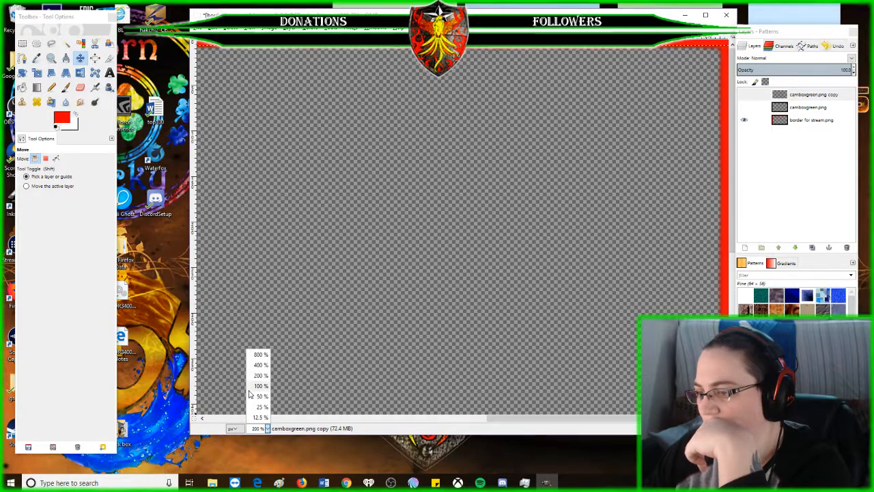
pyautogui.click(256, 396)
pyautogui.moveTo(482, 414); pyautogui.dragTo(348, 413)
pyautogui.click(744, 94)
pyautogui.click(744, 107)
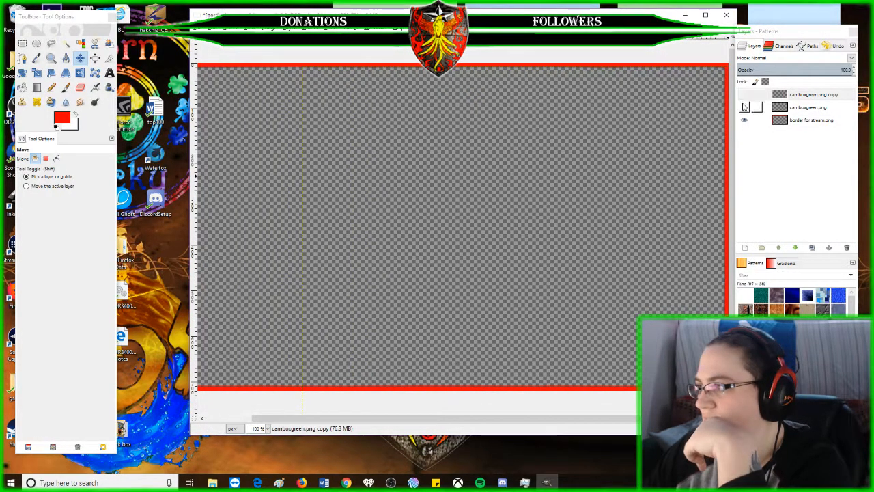
pyautogui.click(267, 428)
pyautogui.click(259, 401)
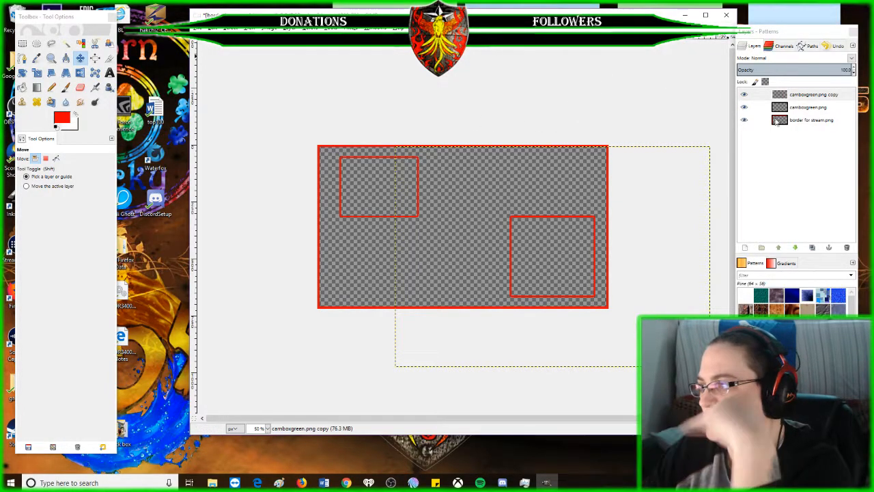
# Step: Add a new transparent 1280 × 720 px layer above the camera box layers
pyautogui.rightClick(781, 155)
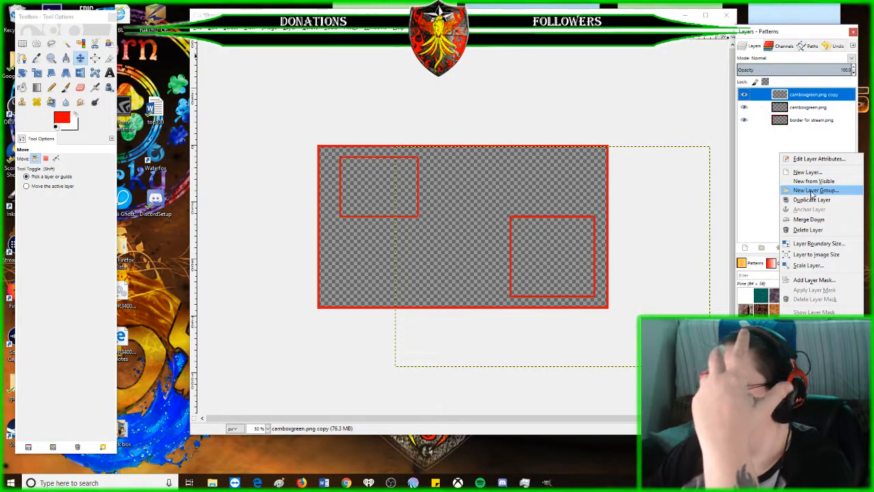
pyautogui.click(812, 173)
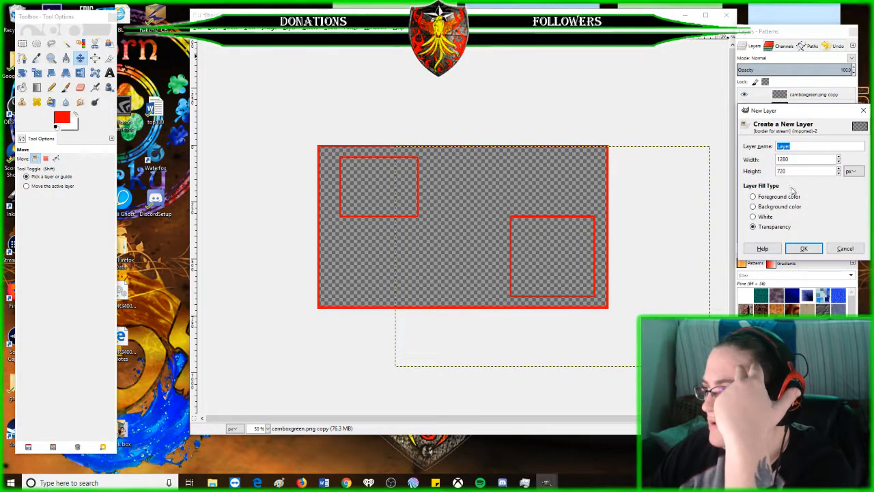
pyautogui.click(800, 248)
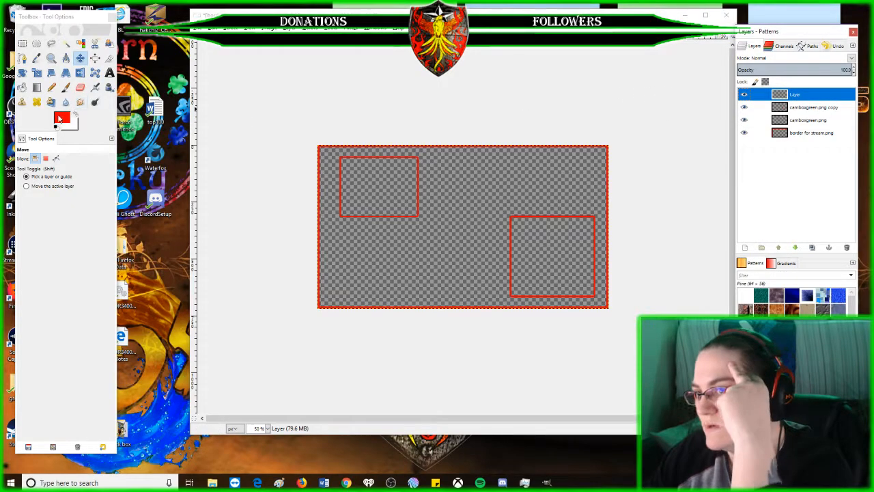
# Step: Set the foreground color to black (000000) and bucket-fill the new layer with it
pyautogui.click(60, 119)
pyautogui.moveTo(609, 168)
pyautogui.mouseDown()
pyautogui.moveTo(580, 159)
pyautogui.moveTo(587, 156)
pyautogui.mouseUp()
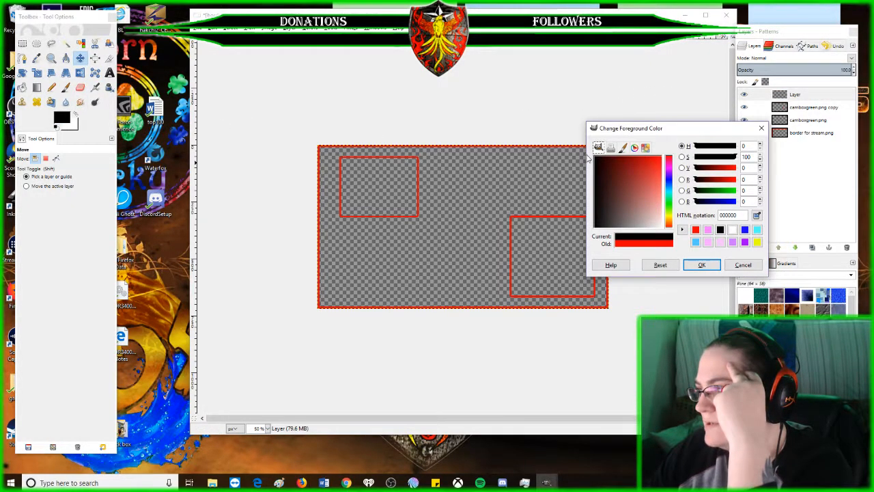
pyautogui.click(701, 264)
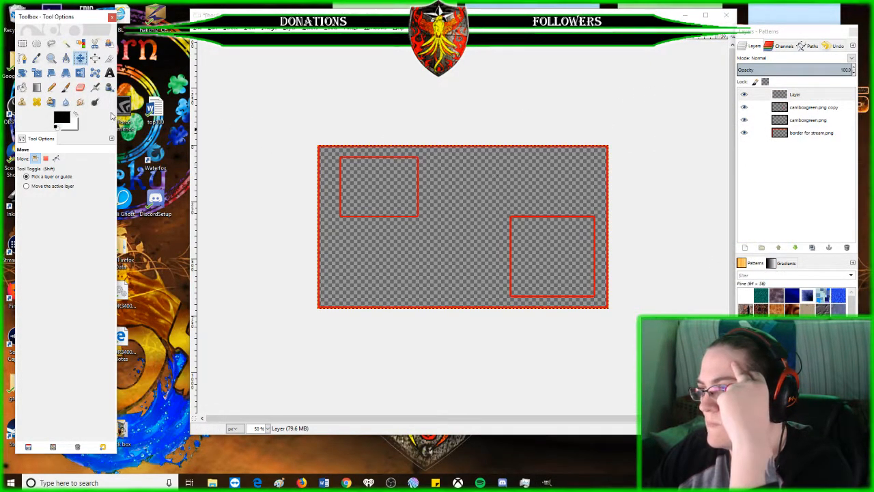
pyautogui.click(21, 86)
pyautogui.click(581, 162)
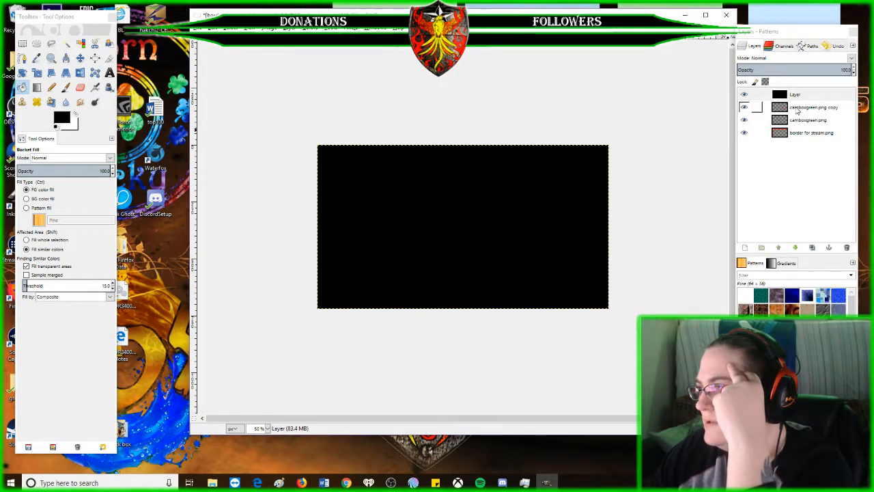
# Step: Scale the black layer to 352 × 372 px and move it over the lower-right camera box
pyautogui.click(796, 94)
pyautogui.click(36, 73)
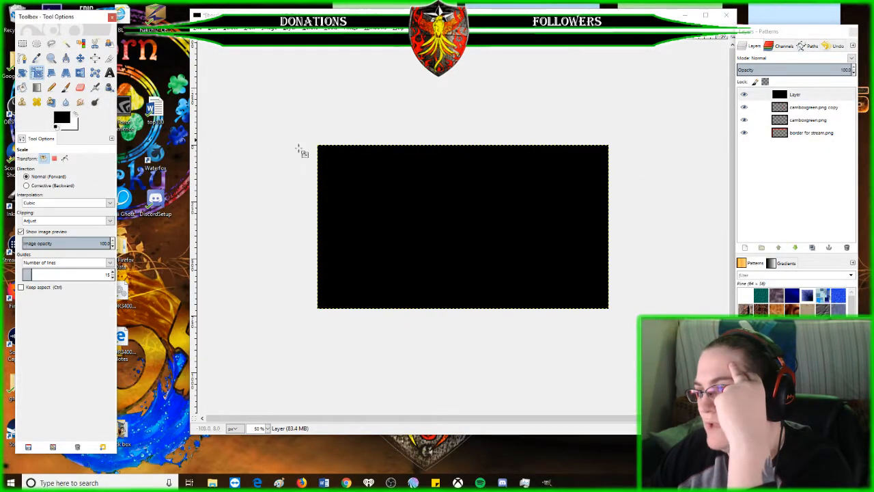
pyautogui.moveTo(330, 158); pyautogui.dragTo(543, 236)
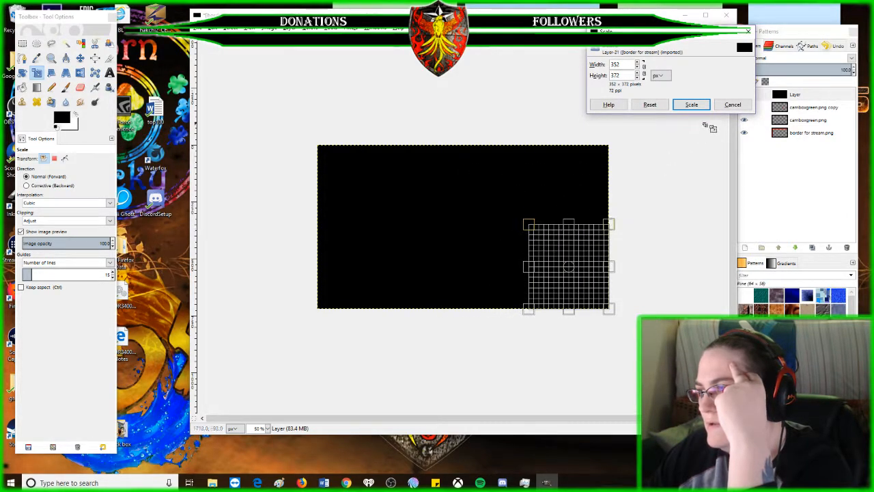
pyautogui.click(692, 105)
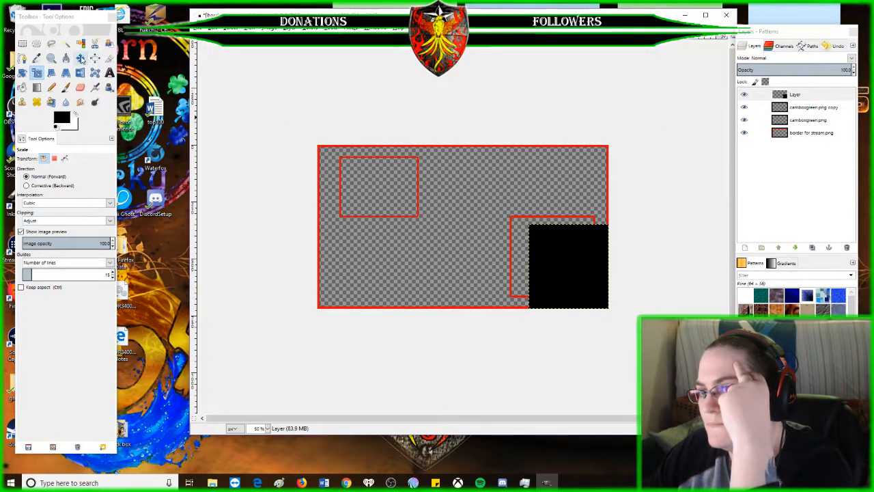
pyautogui.click(81, 58)
pyautogui.moveTo(553, 262); pyautogui.dragTo(536, 253)
# Step: Scale the black layer to 363 × 355 px so it fits within the lower-right camera box border
pyautogui.click(268, 428)
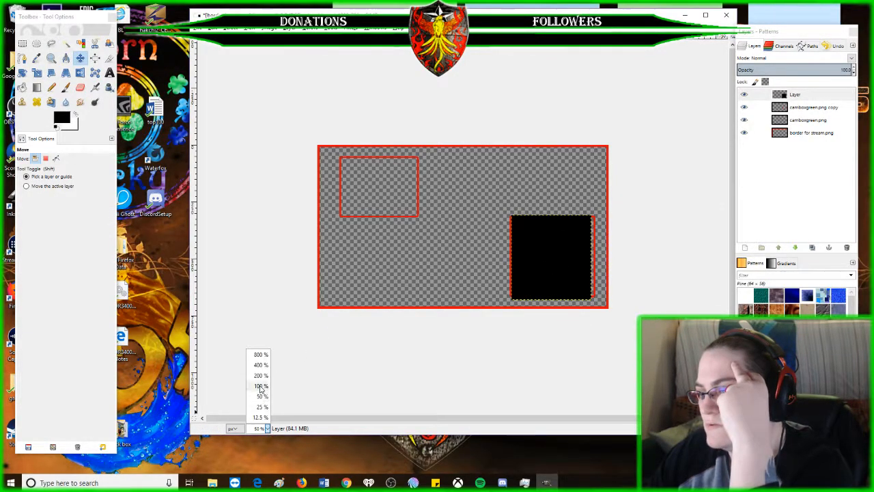
pyautogui.click(259, 388)
pyautogui.moveTo(370, 422); pyautogui.dragTo(463, 414)
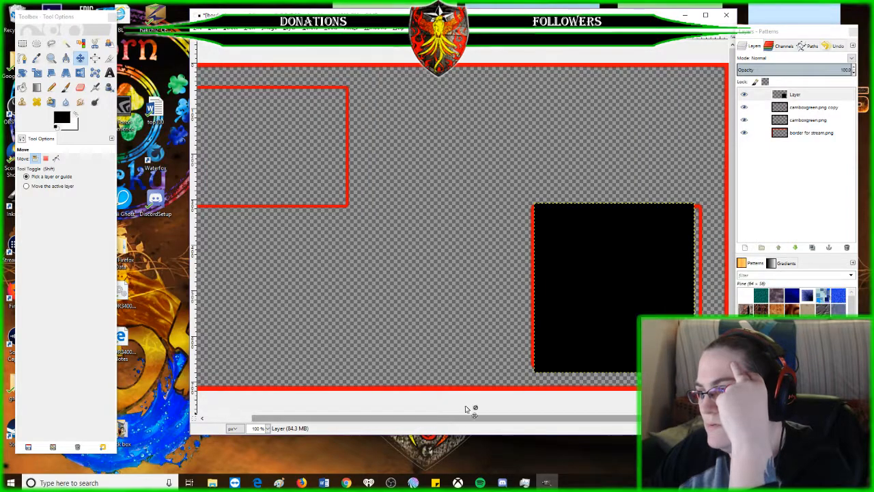
pyautogui.click(38, 73)
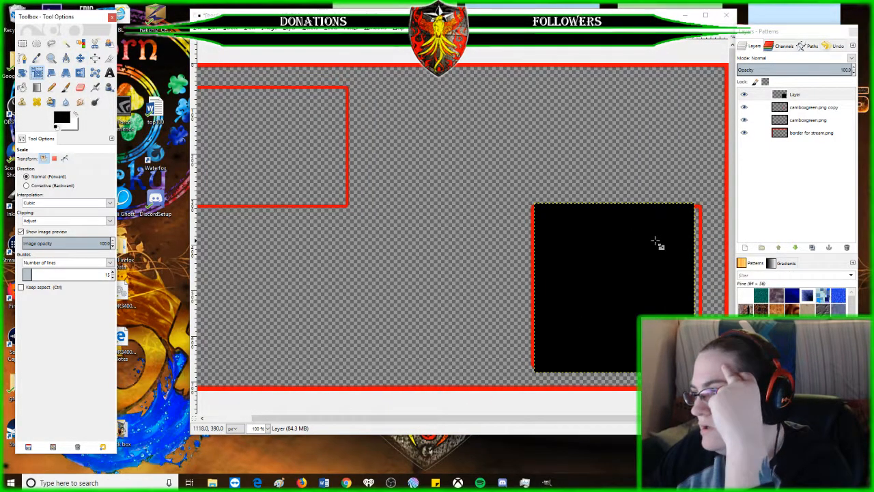
pyautogui.click(675, 254)
pyautogui.moveTo(702, 290); pyautogui.dragTo(708, 291)
pyautogui.moveTo(616, 205); pyautogui.dragTo(614, 209)
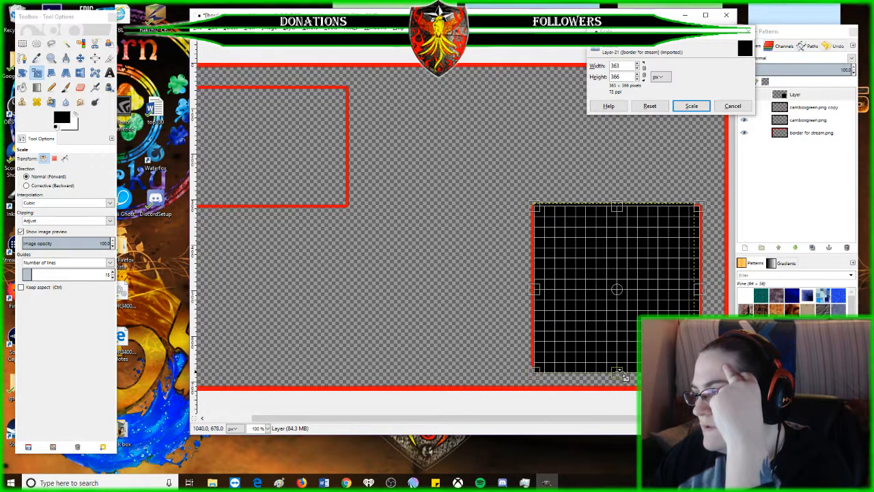
pyautogui.moveTo(617, 368); pyautogui.dragTo(617, 363)
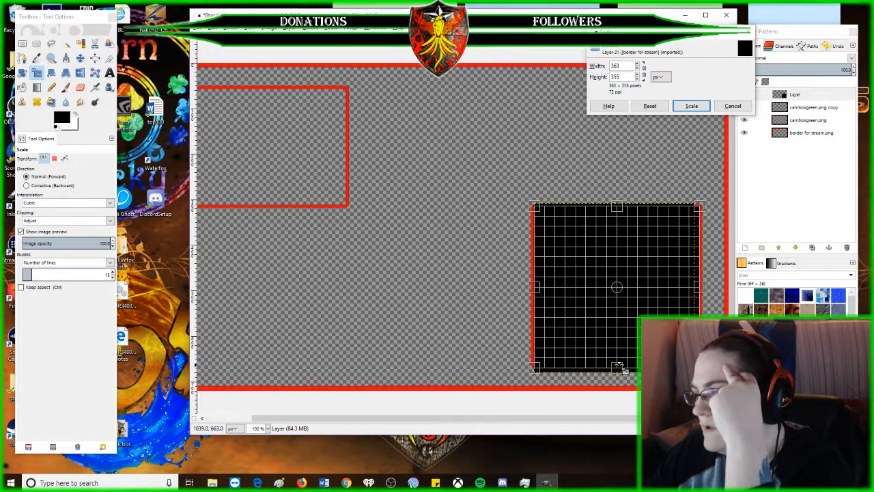
pyautogui.click(691, 106)
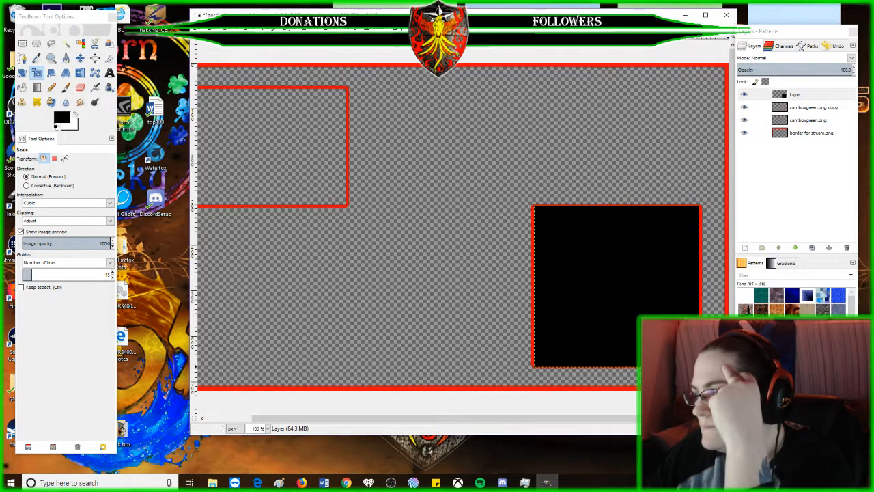
# Step: Move the black layer below both camera box layers and set its opacity to 50
pyautogui.moveTo(799, 96); pyautogui.dragTo(797, 123)
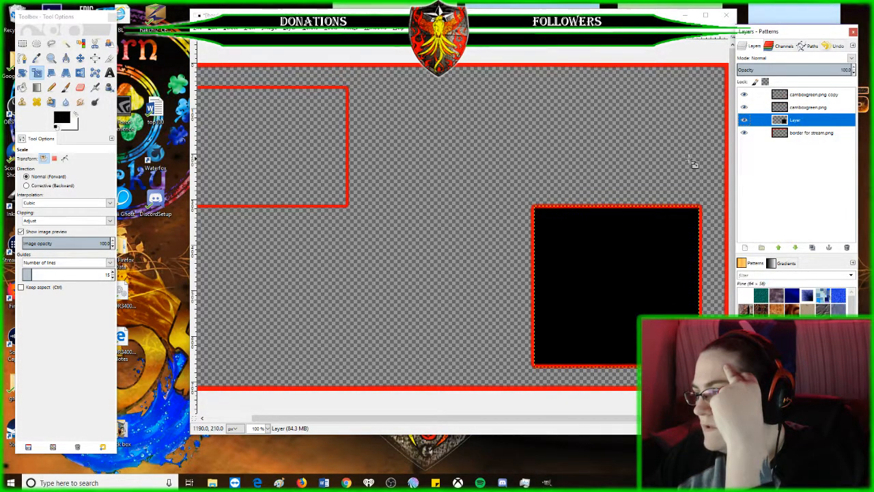
pyautogui.click(793, 136)
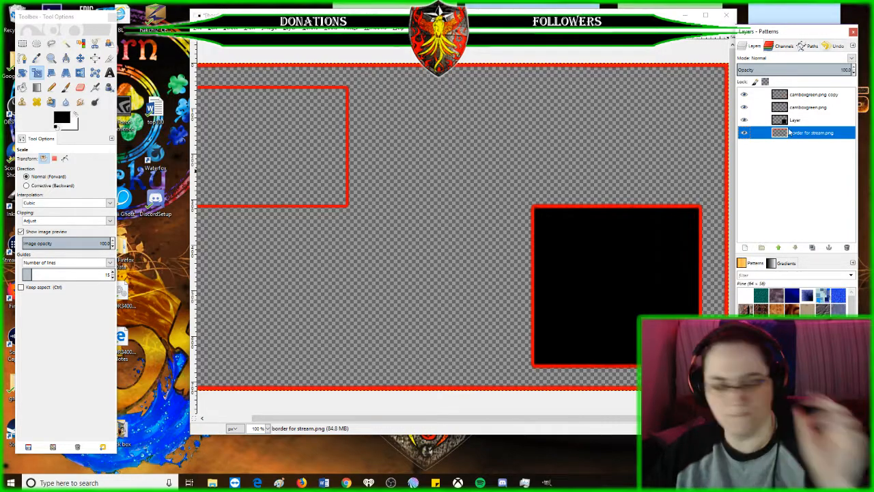
pyautogui.click(799, 120)
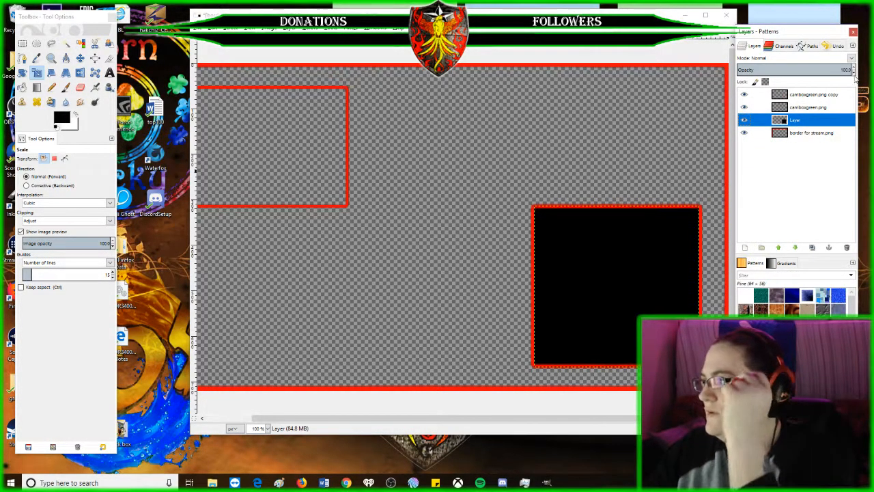
pyautogui.moveTo(852, 73); pyautogui.dragTo(853, 74)
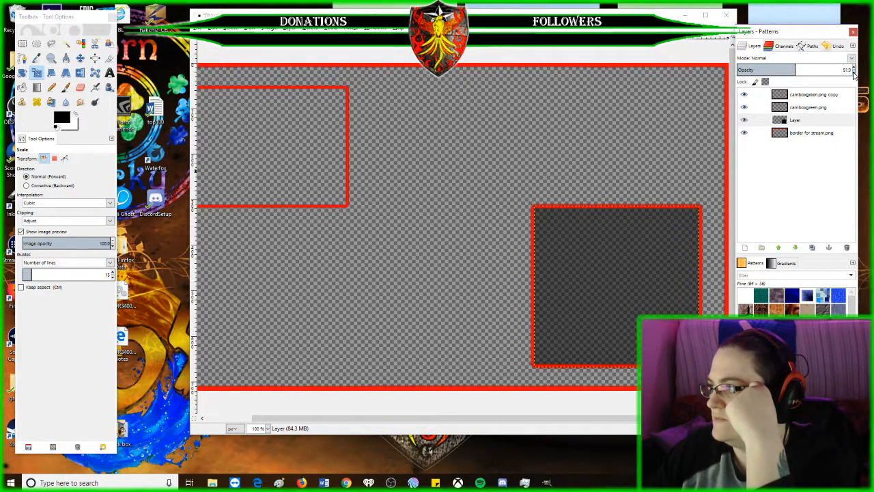
# Step: Examine the semi-transparent black fill and both camera boxes at 50% and 100% zoom
pyautogui.click(266, 429)
pyautogui.click(260, 401)
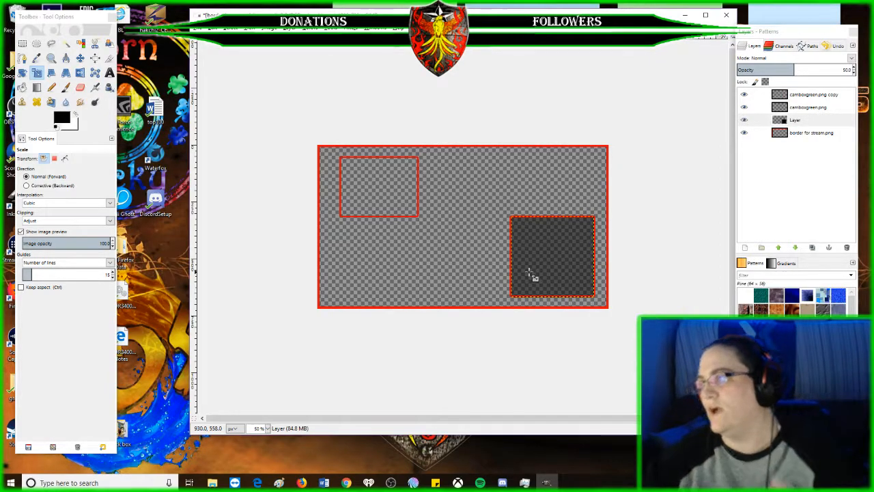
pyautogui.click(267, 428)
pyautogui.click(256, 390)
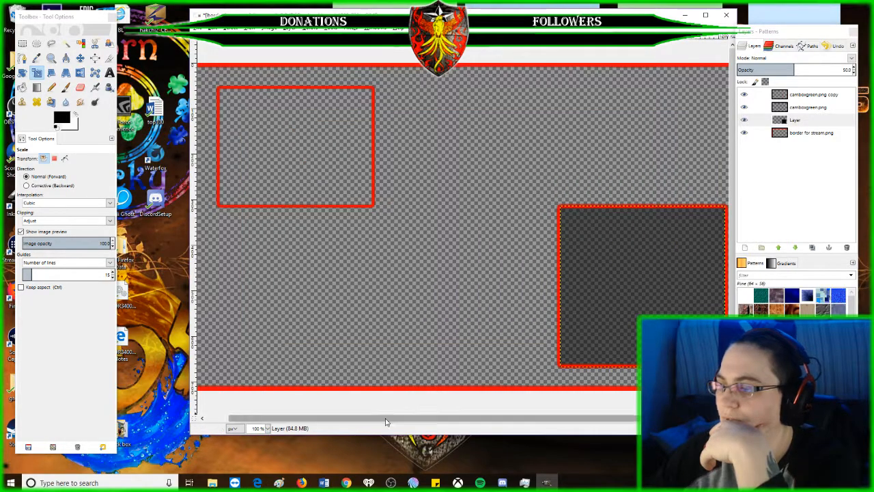
pyautogui.moveTo(384, 420); pyautogui.dragTo(457, 417)
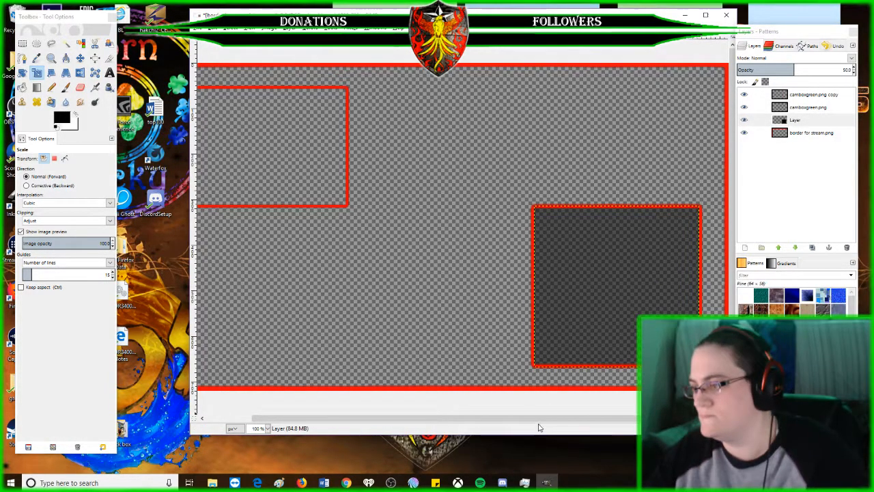
pyautogui.moveTo(538, 419); pyautogui.dragTo(455, 418)
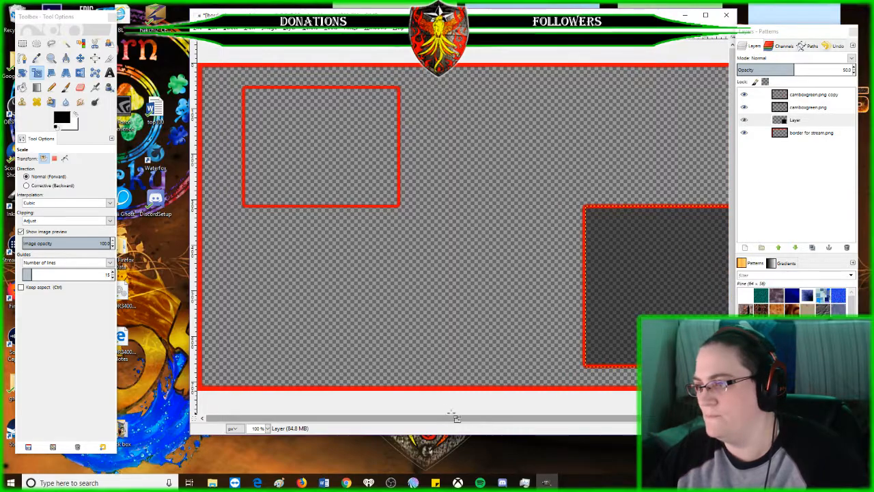
pyautogui.click(263, 428)
pyautogui.click(259, 394)
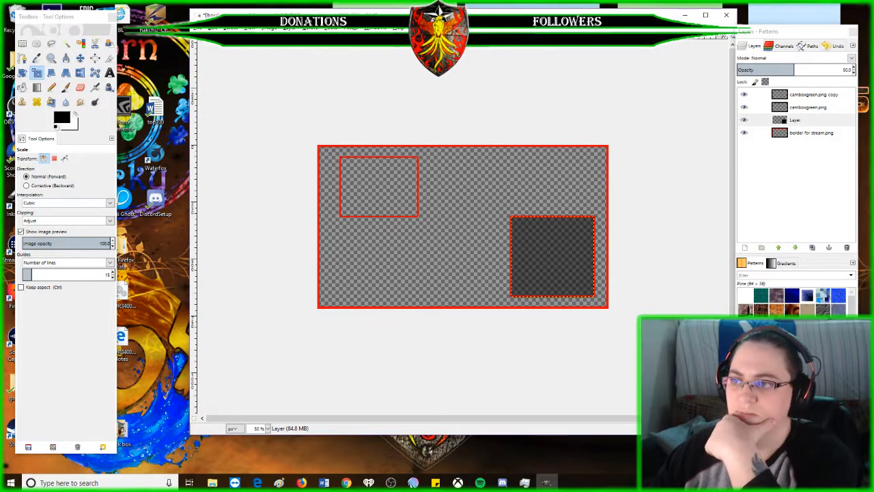
pyautogui.click(197, 28)
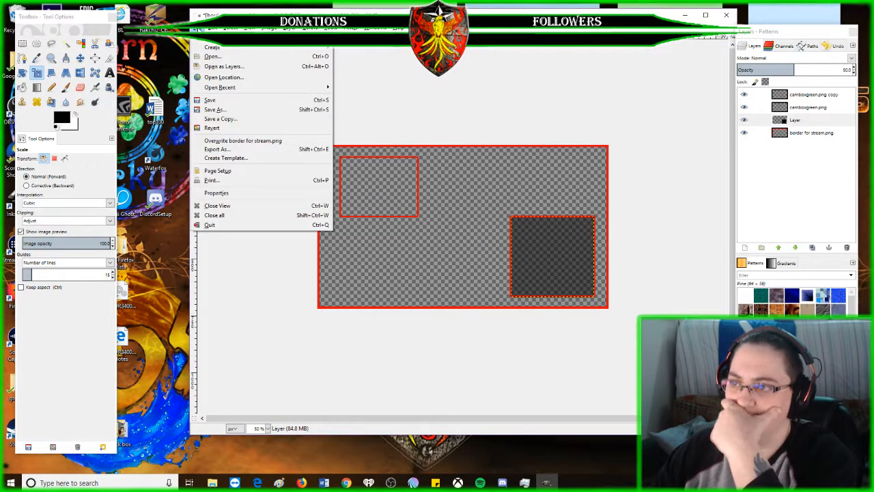
pyautogui.click(217, 67)
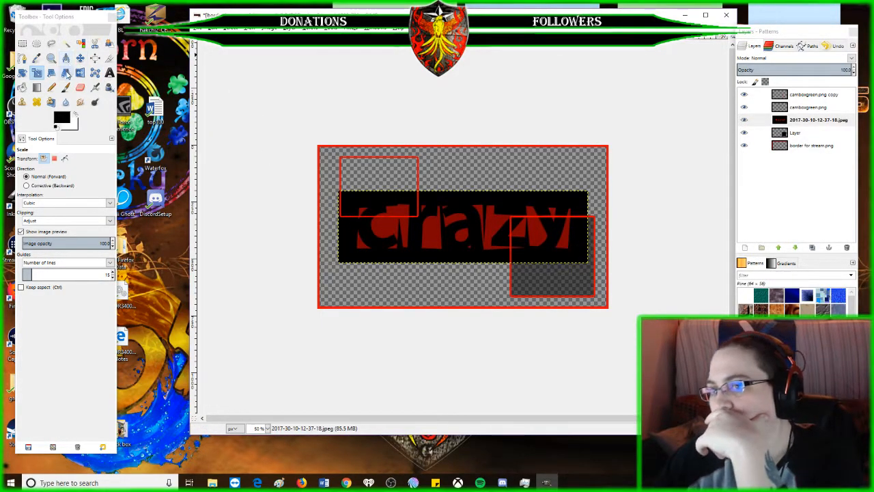
pyautogui.click(23, 72)
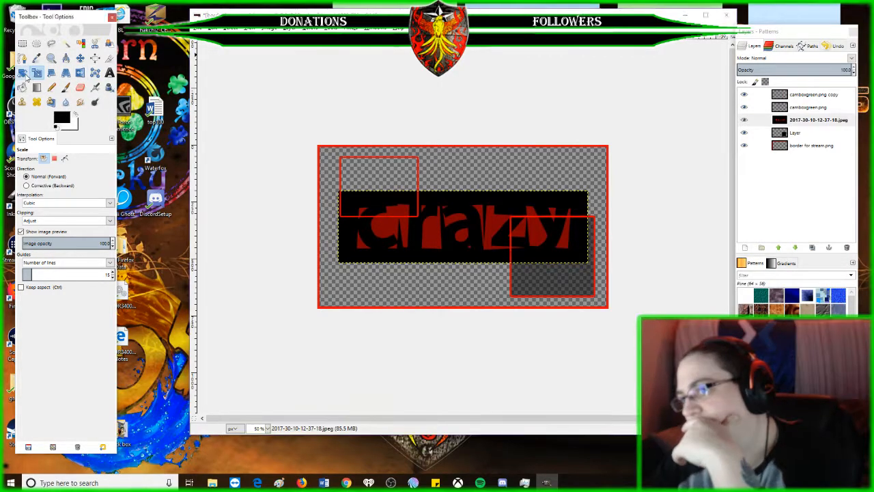
pyautogui.click(395, 249)
pyautogui.moveTo(355, 230); pyautogui.dragTo(358, 273)
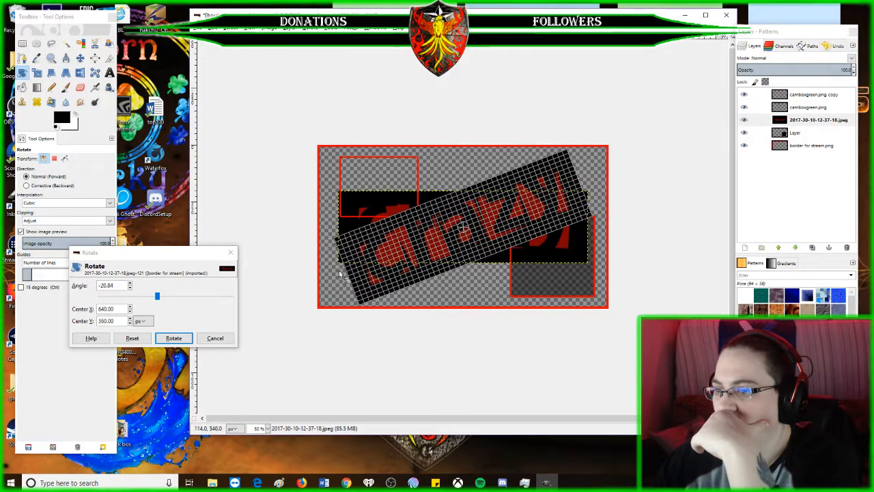
pyautogui.click(189, 337)
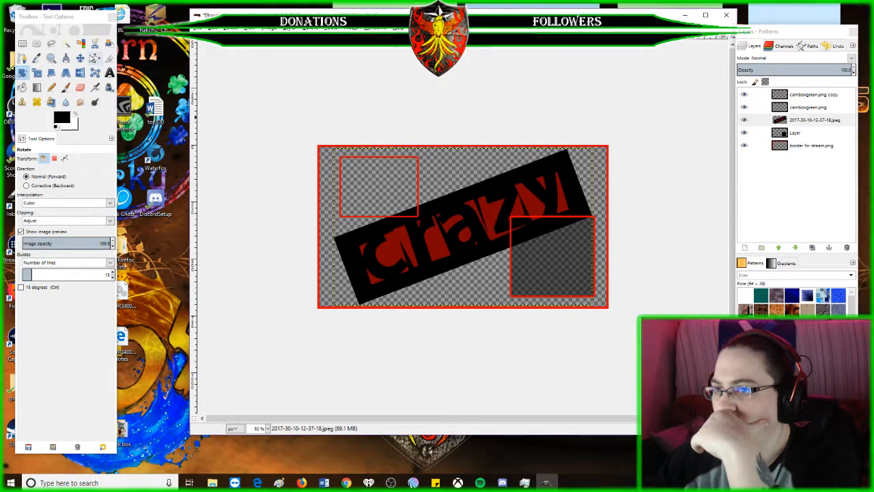
# Step: Scale the rotated Crazy layer down to about 812 × 512 px and move it against the overlay's left border
pyautogui.click(37, 73)
pyautogui.click(454, 254)
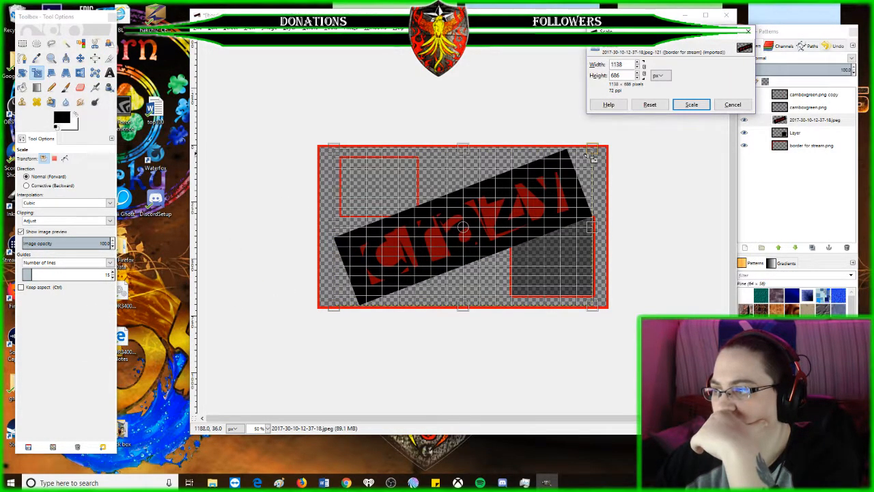
pyautogui.moveTo(588, 155); pyautogui.dragTo(517, 194)
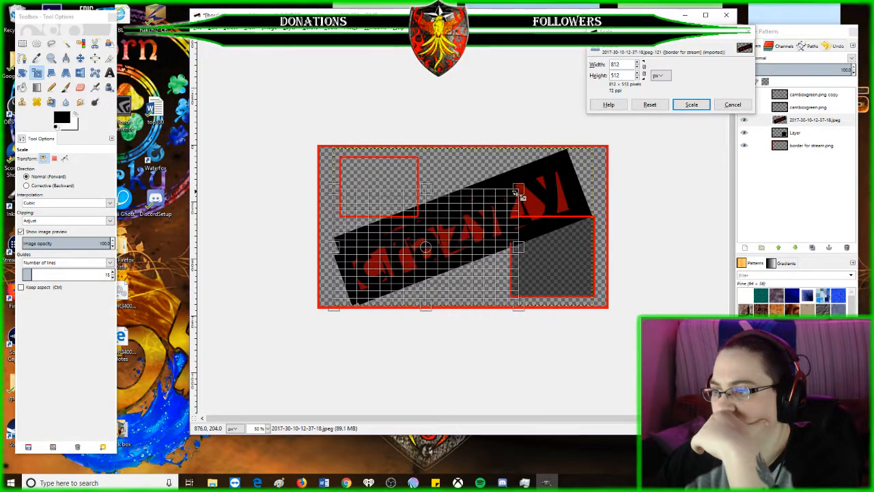
pyautogui.click(690, 104)
pyautogui.press('m')
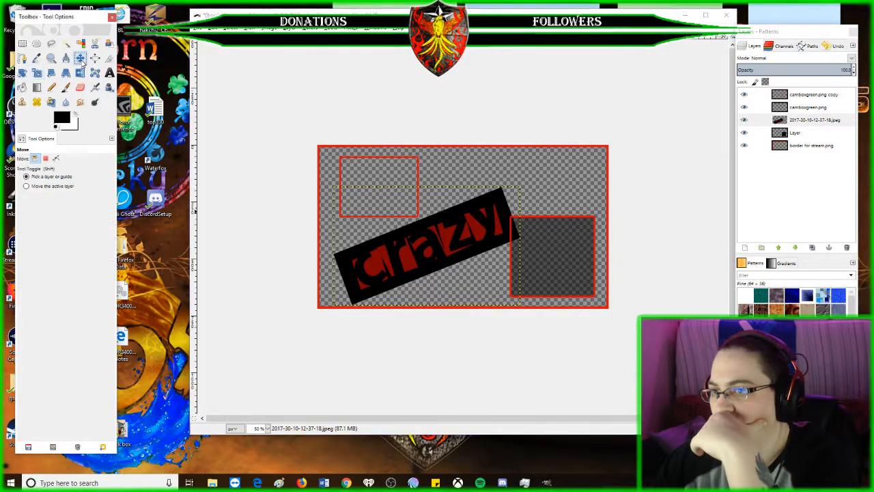
pyautogui.moveTo(439, 250)
pyautogui.mouseDown()
pyautogui.moveTo(418, 253)
pyautogui.moveTo(426, 251)
pyautogui.mouseUp()
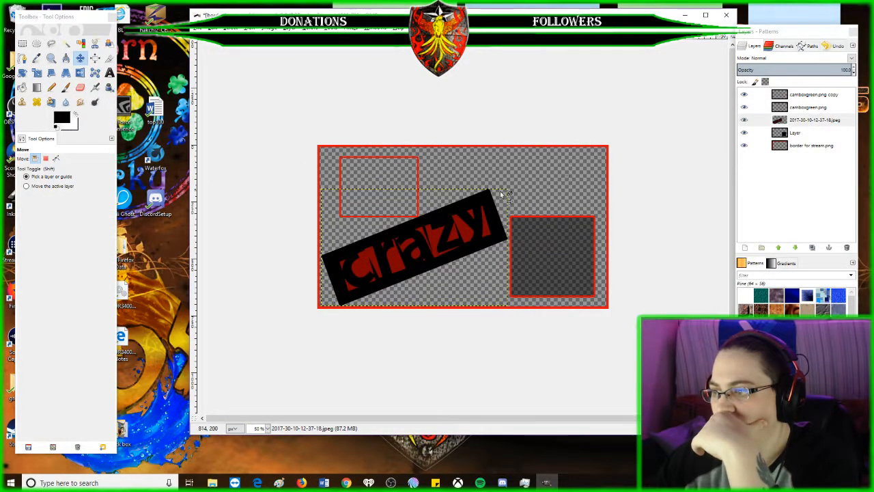
# Step: Scale the Crazy layer down to 706 × 436 px and rotate it by 3.77 degrees
pyautogui.click(37, 73)
pyautogui.moveTo(503, 195); pyautogui.dragTo(485, 208)
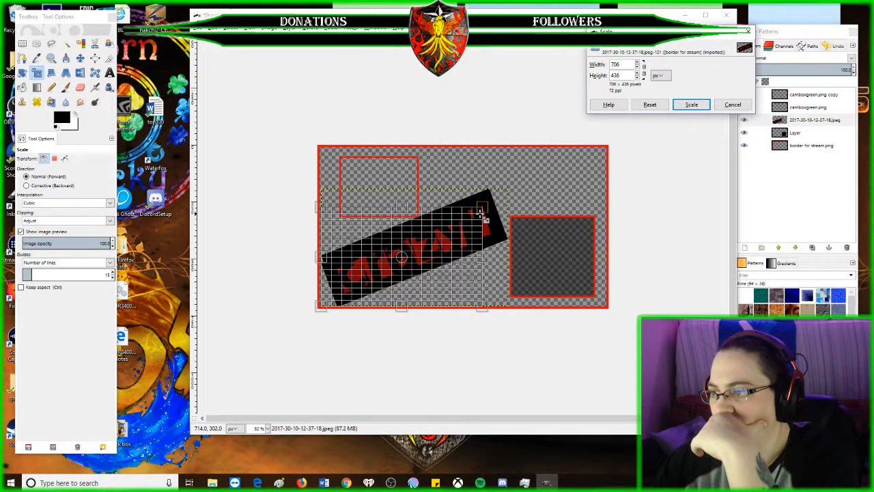
pyautogui.click(691, 105)
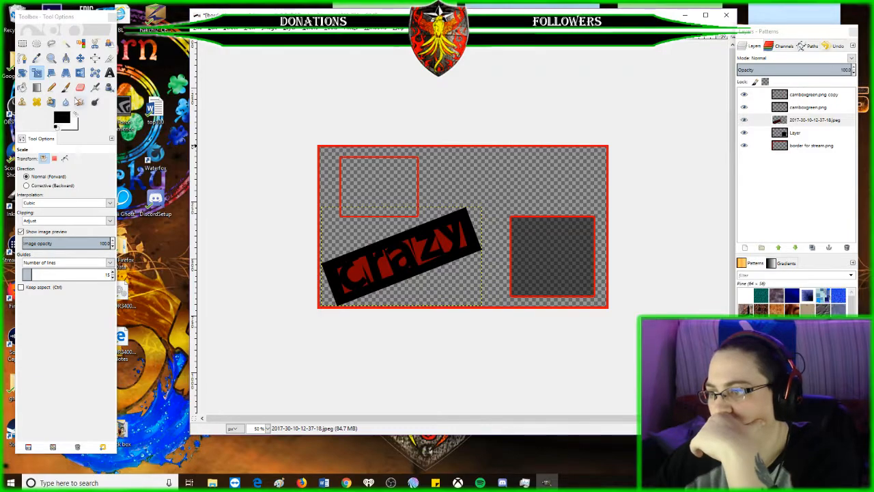
pyautogui.click(22, 73)
pyautogui.moveTo(419, 233); pyautogui.dragTo(452, 234)
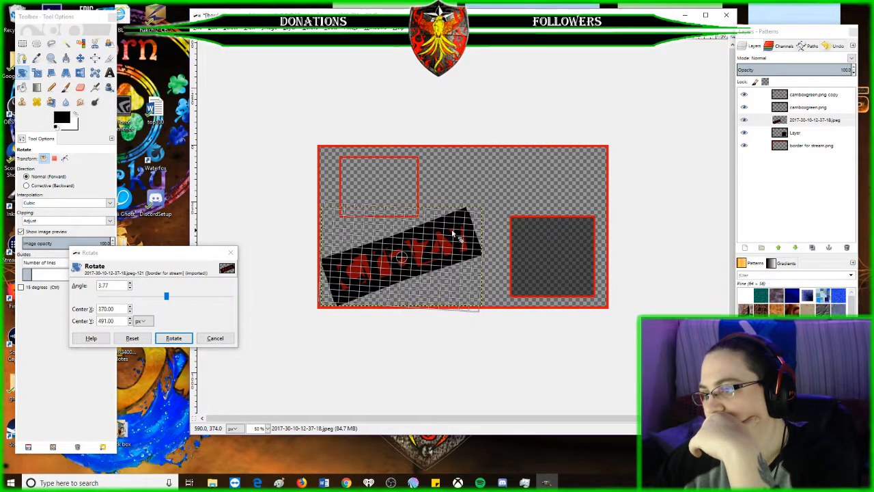
pyautogui.click(173, 338)
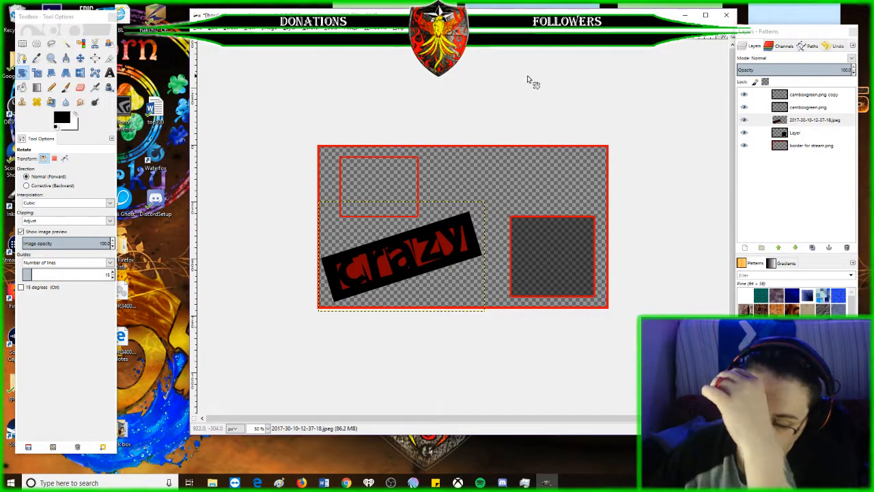
# Step: Fuzzy-select the black background around the Crazy lettering and cut it out of the layer
pyautogui.click(65, 44)
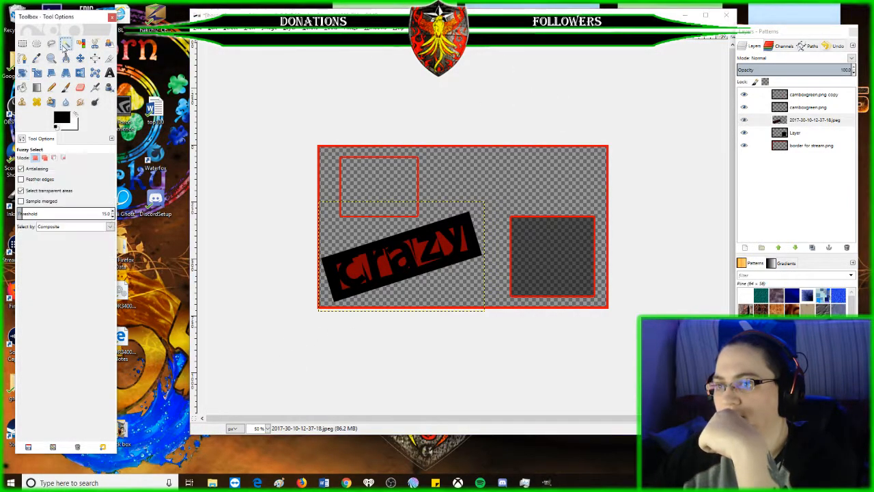
pyautogui.click(394, 257)
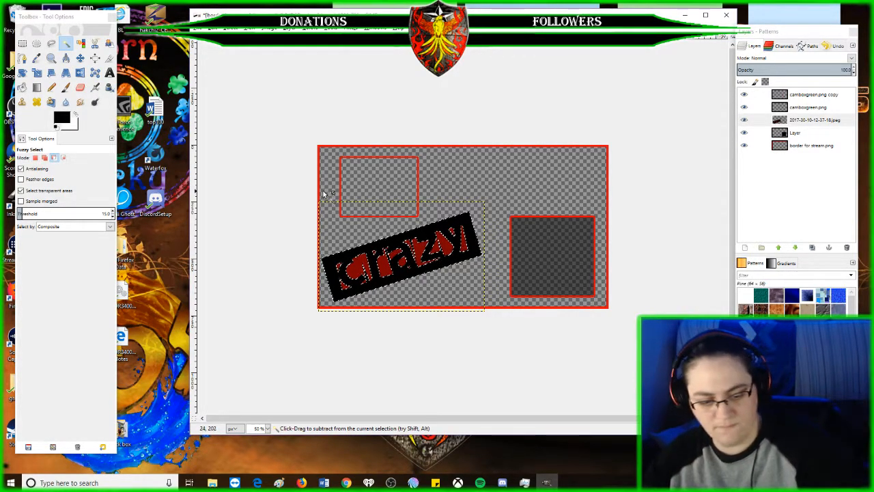
pyautogui.hotkey('ctrl', 'x')
# Step: Clear the selection around the red Crazy lettering and undo that deselection
pyautogui.click(479, 70)
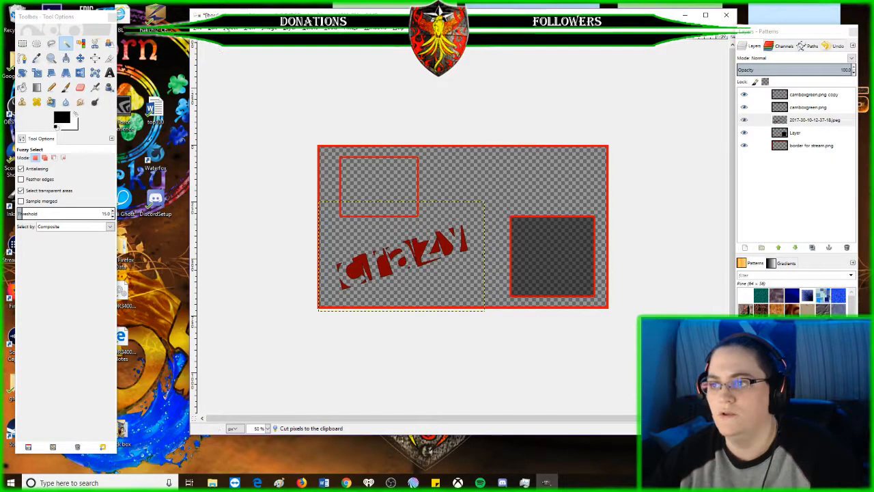
pyautogui.click(213, 29)
pyautogui.click(225, 39)
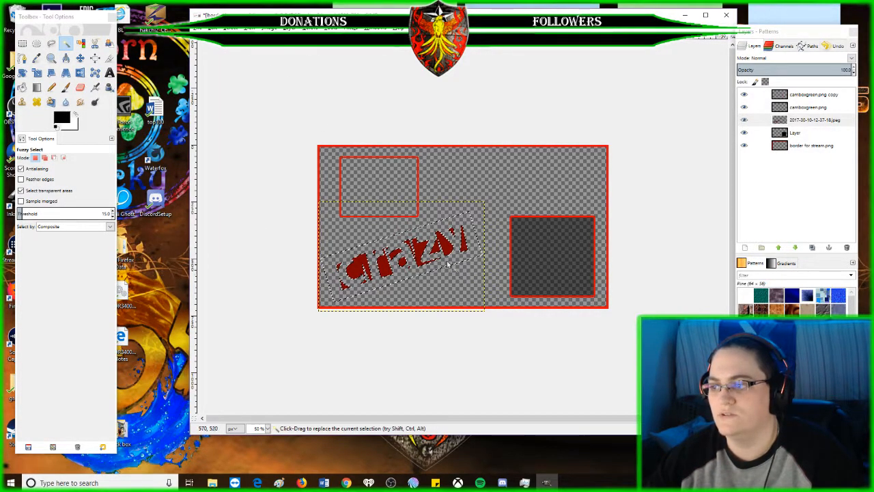
# Step: Undo the cut of the black background around the Crazy lettering
pyautogui.click(213, 29)
pyautogui.click(224, 45)
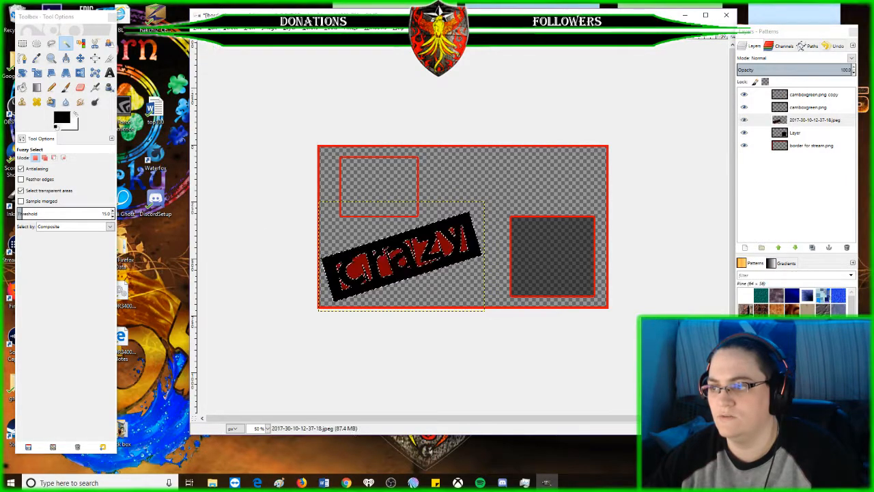
# Step: Try to fuzzy-select the red areas around the first letters of Crazy and cut them out of the layer
pyautogui.click(349, 280)
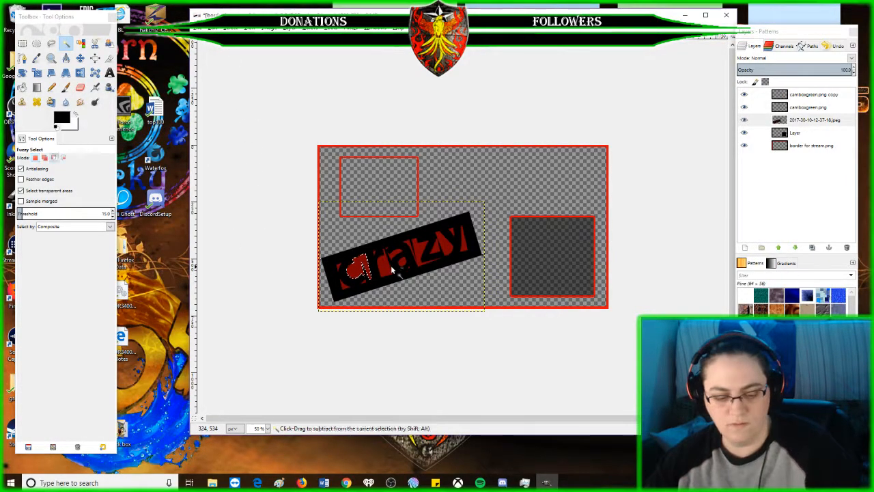
pyautogui.hotkey('ctrl', 'x')
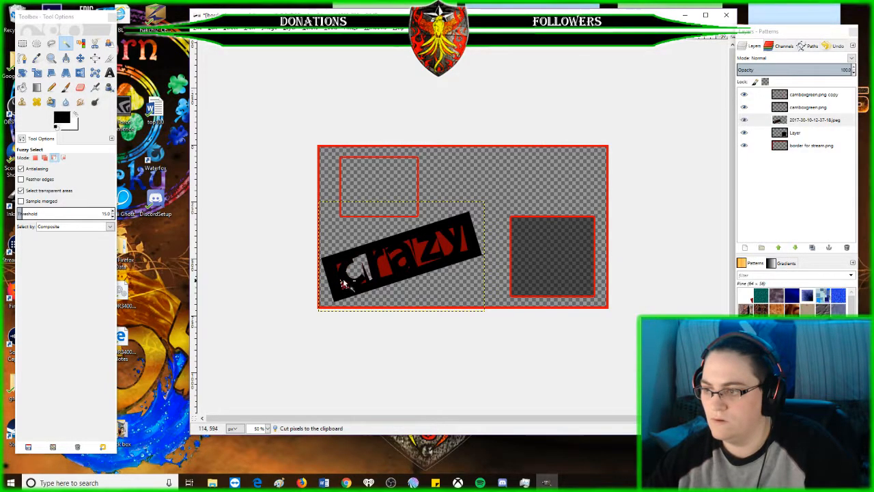
pyautogui.click(365, 281)
pyautogui.hotkey('ctrl', 'x')
pyautogui.click(385, 272)
pyautogui.hotkey('ctrl', 'x')
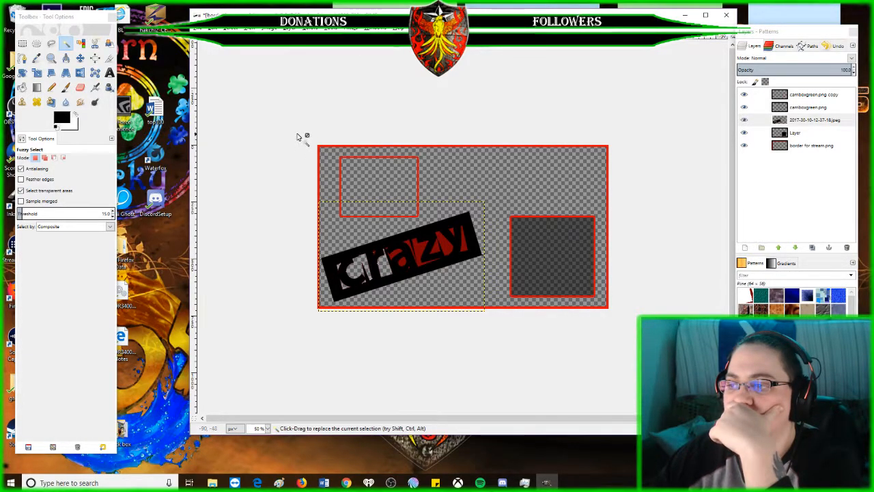
# Step: Undo the cuts and selections made in the red areas of the Crazy lettering
pyautogui.press('ctrl')
pyautogui.hotkey('ctrl', 'z')
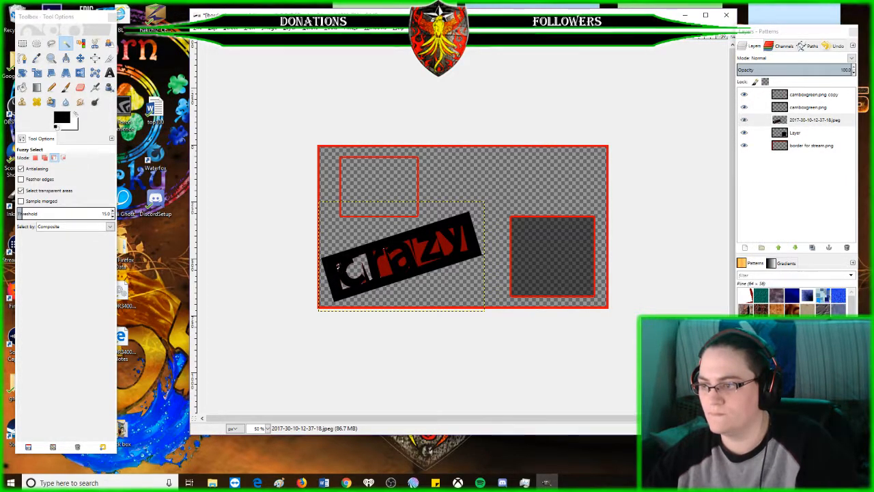
pyautogui.hotkey('ctrl', 'z')
pyautogui.hotkey('ctrl', 'z')
pyautogui.hotkey('ctrl', 'z')
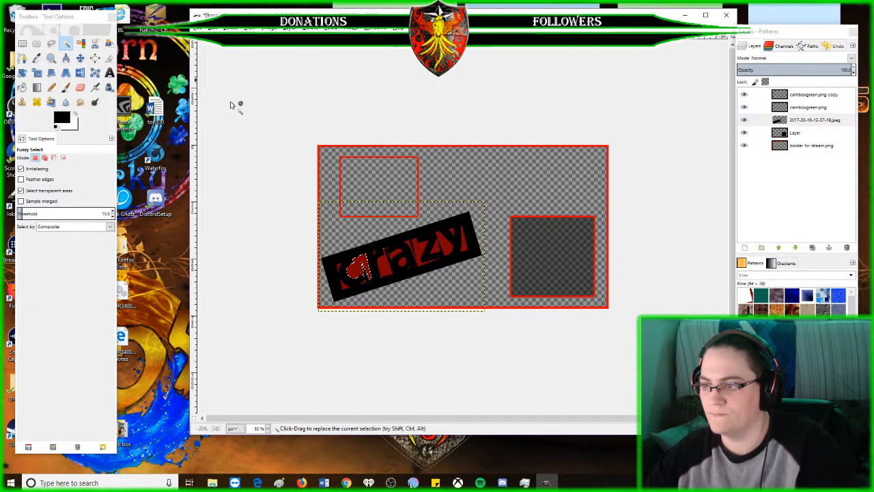
pyautogui.hotkey('ctrl', 'z')
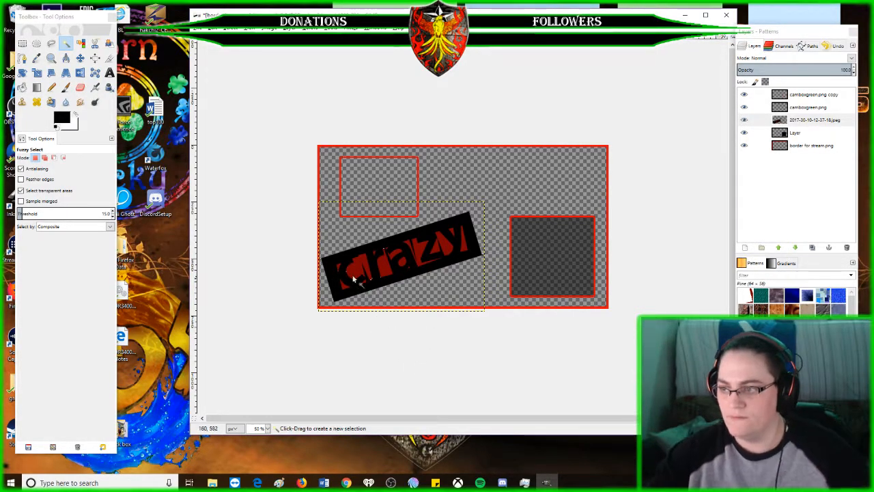
# Step: Try the Burn, Value, Color and Hue modes on the Crazy layer, ending with Grain merge
pyautogui.click(266, 428)
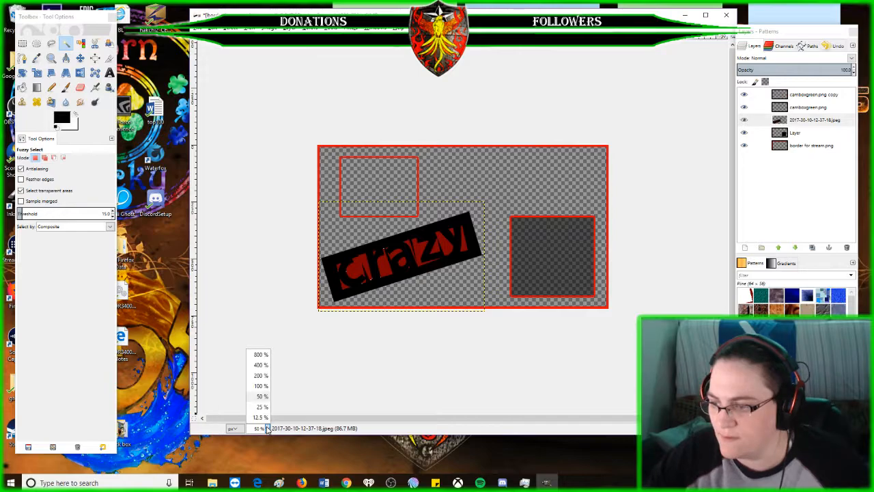
pyautogui.click(260, 386)
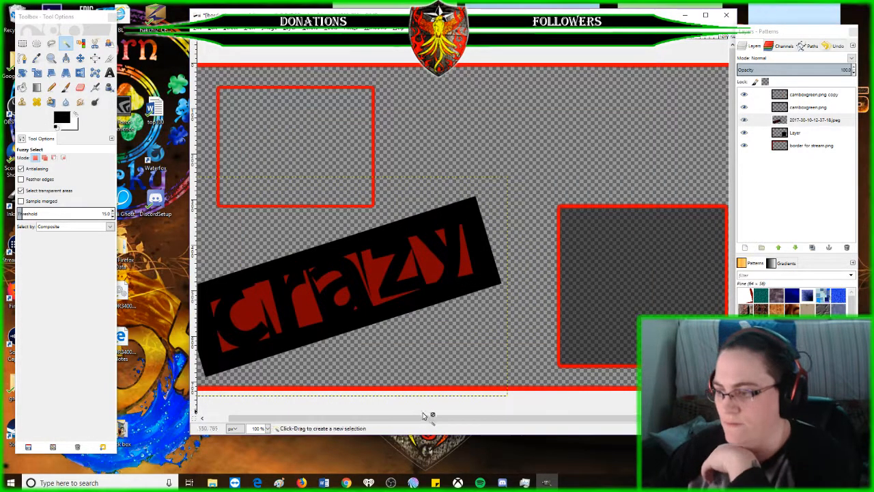
pyautogui.hscroll(-2, 416, 420)
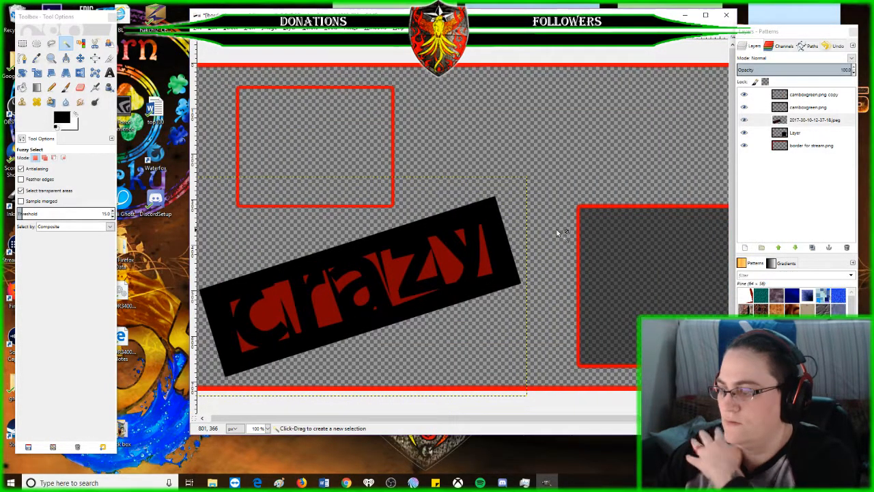
pyautogui.click(851, 58)
pyautogui.click(795, 159)
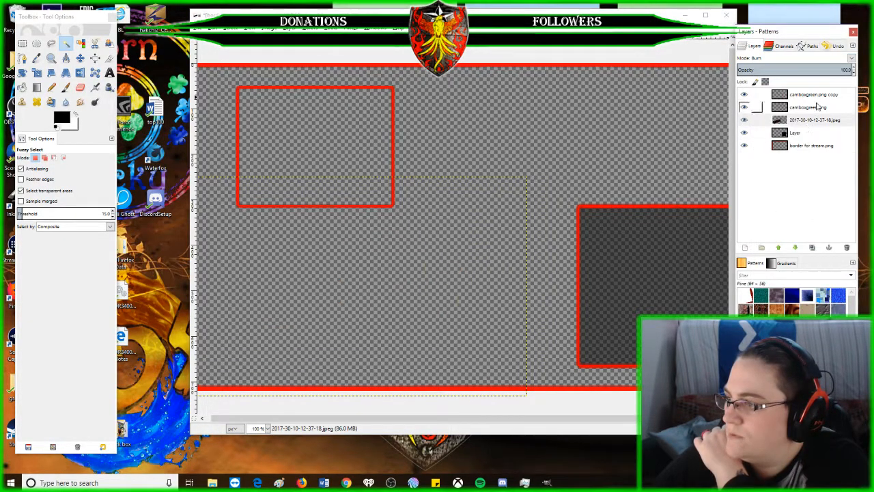
pyautogui.click(850, 60)
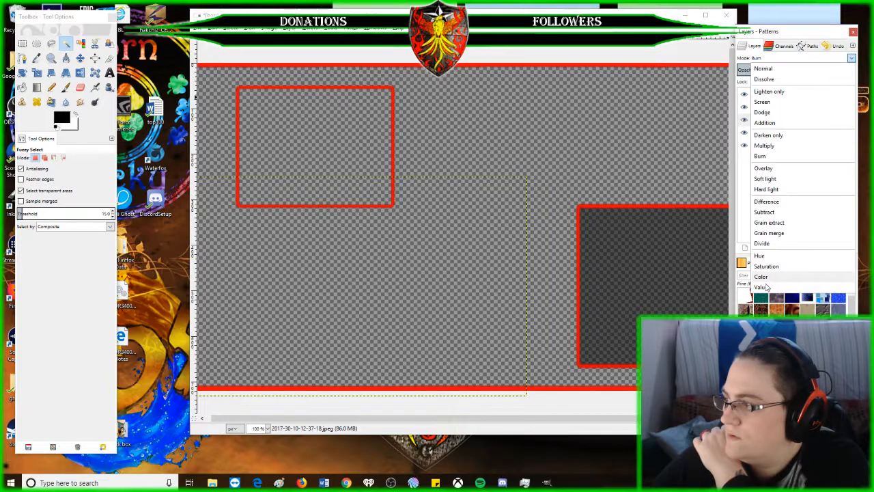
pyautogui.click(767, 287)
pyautogui.click(851, 60)
pyautogui.click(766, 273)
pyautogui.click(851, 61)
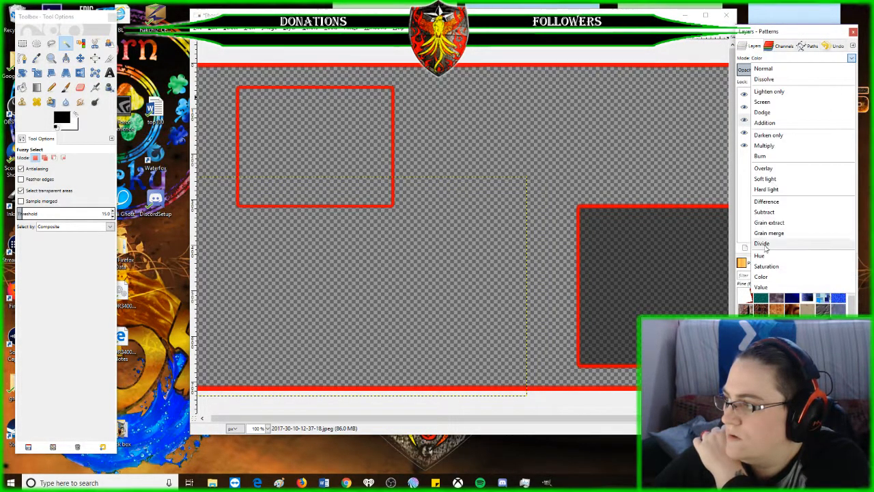
pyautogui.click(770, 263)
pyautogui.click(849, 61)
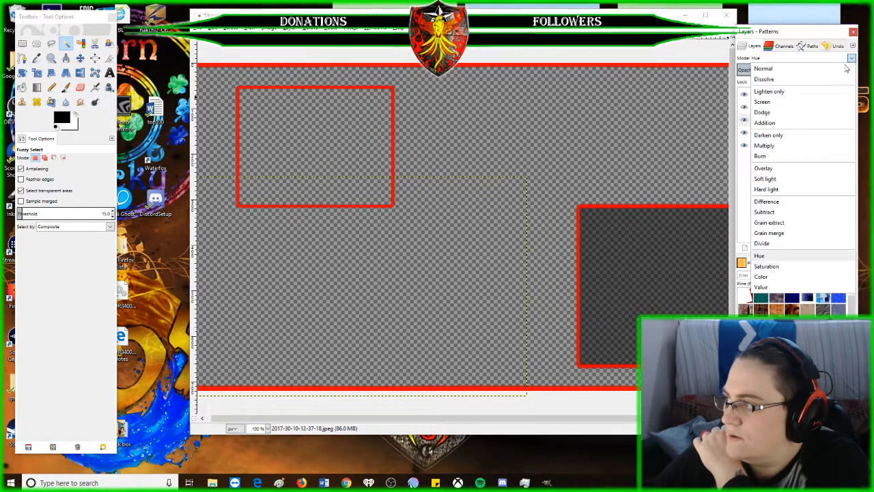
pyautogui.click(781, 230)
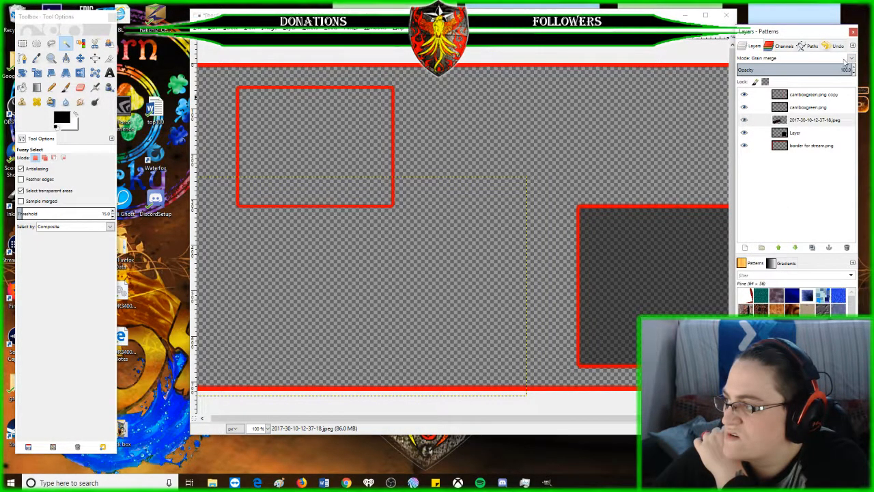
# Step: Create a new 1280 × 720 px layer with transparency fill above the Crazy layer
pyautogui.rightClick(782, 200)
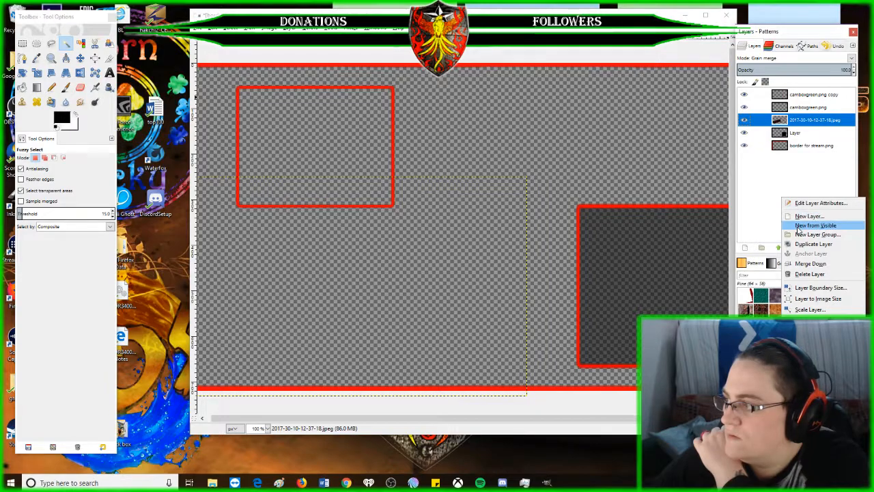
pyautogui.click(808, 216)
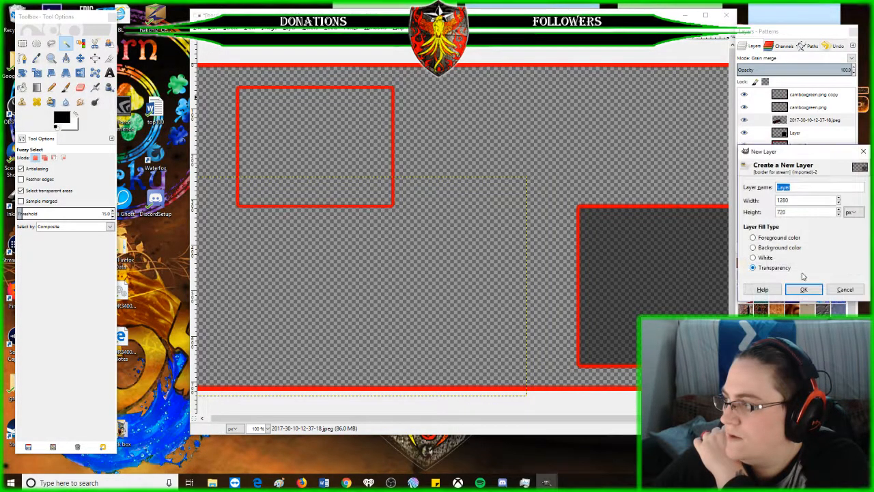
pyautogui.click(801, 289)
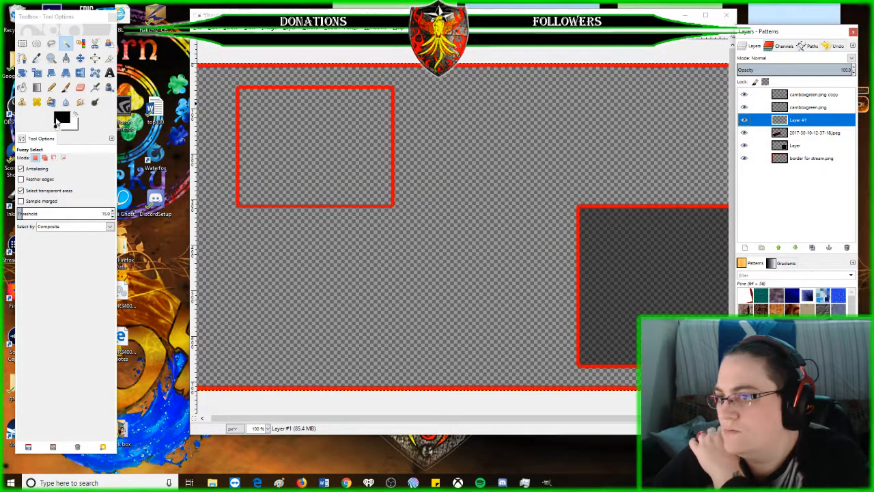
# Step: Set the foreground color to near-white fffdfd and bucket-fill the new layer with it
pyautogui.click(63, 118)
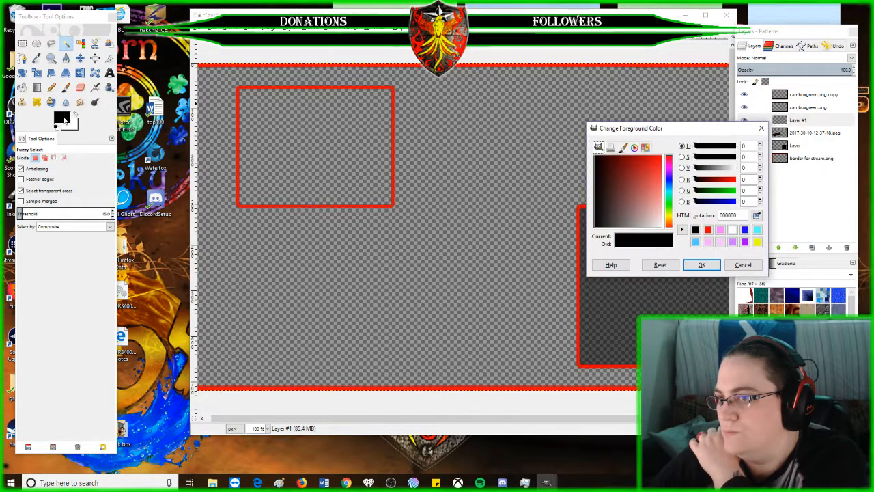
pyautogui.moveTo(656, 219); pyautogui.dragTo(662, 231)
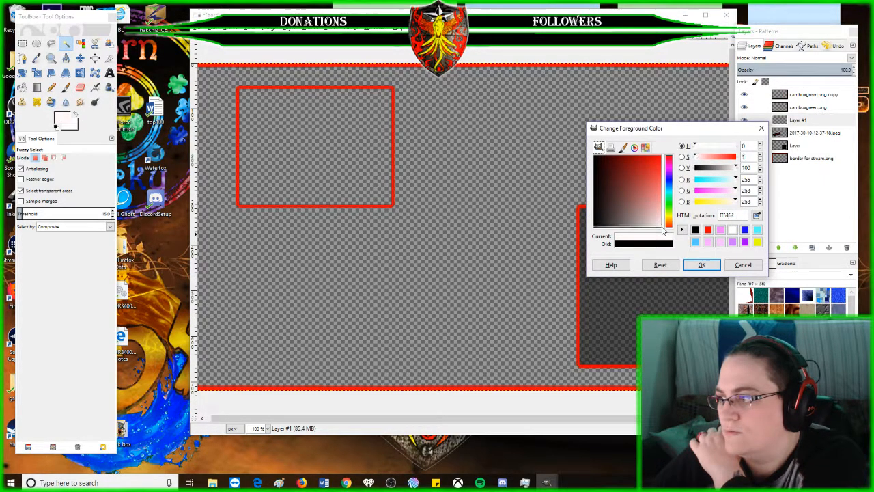
pyautogui.click(701, 264)
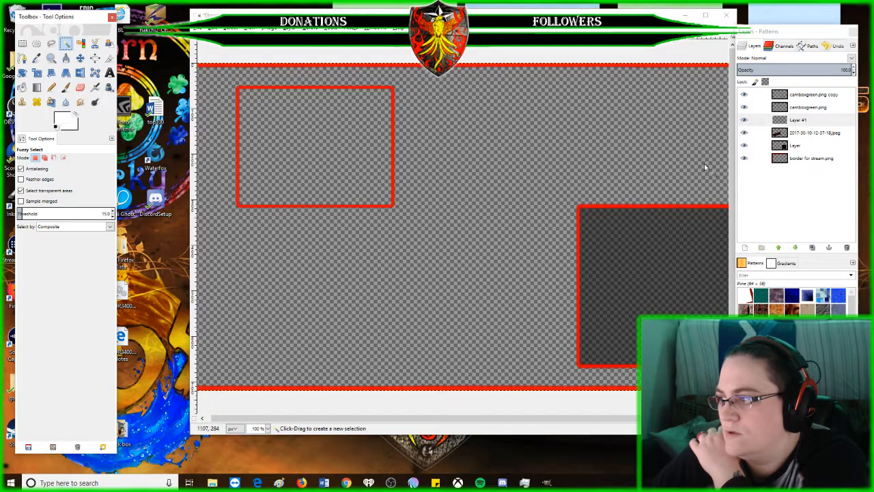
pyautogui.click(21, 87)
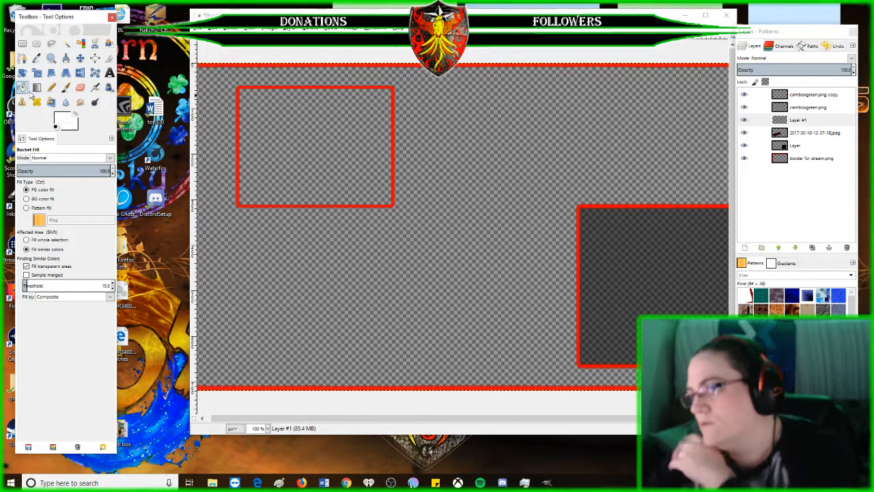
pyautogui.click(611, 123)
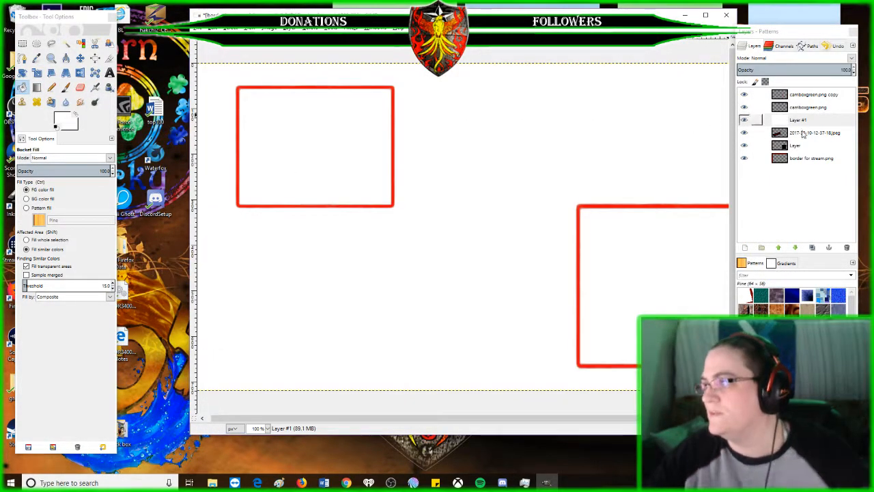
# Step: Move the white layer to the bottom of the stack and hide the border, black fill and both camera box layers
pyautogui.moveTo(798, 119); pyautogui.dragTo(800, 169)
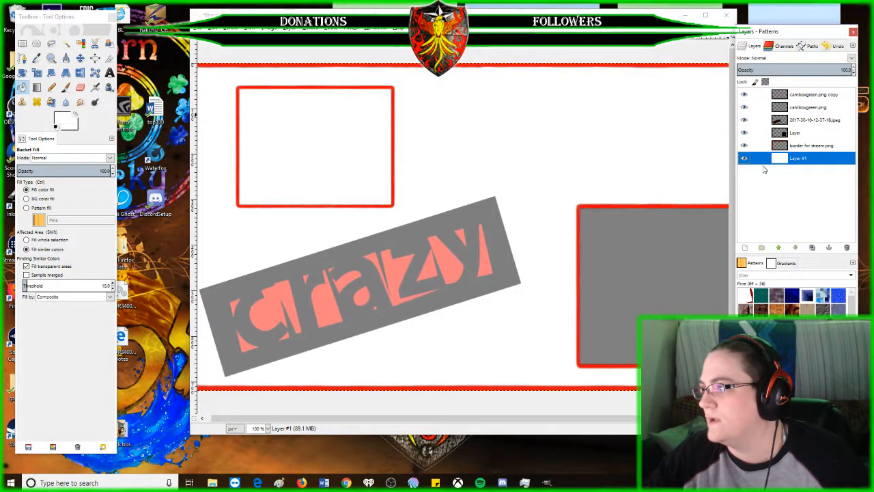
pyautogui.click(744, 133)
pyautogui.click(744, 107)
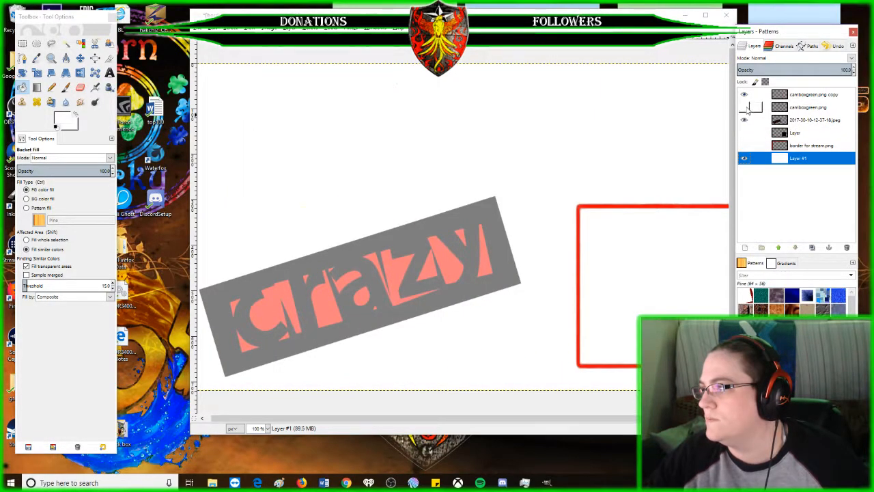
pyautogui.click(744, 94)
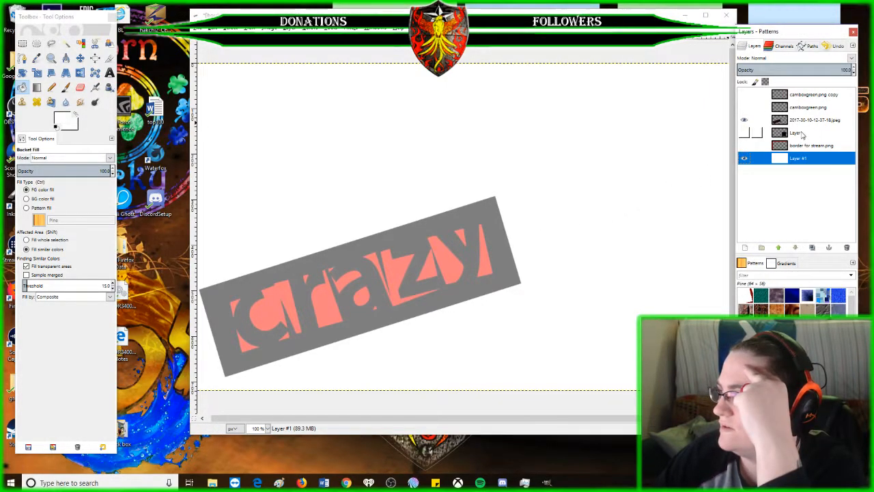
# Step: Move the white layer directly above the Crazy layer and make the white layer active
pyautogui.moveTo(797, 158); pyautogui.dragTo(796, 119)
pyautogui.click(782, 134)
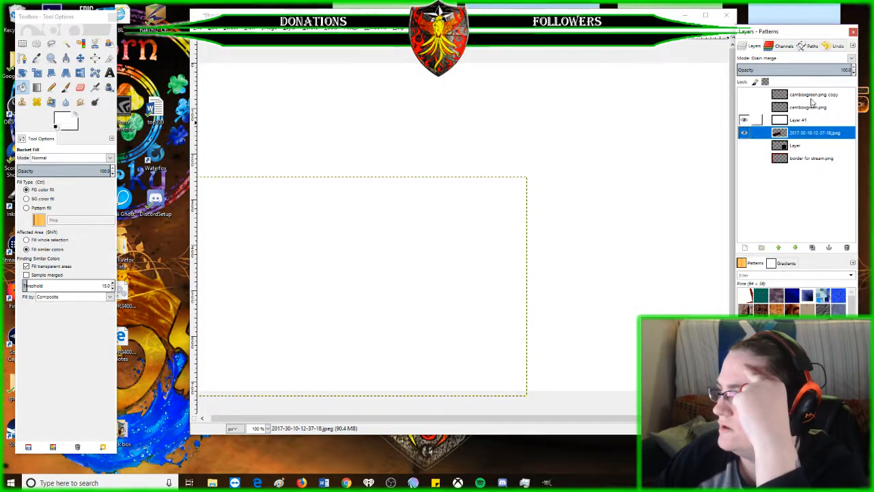
pyautogui.click(850, 59)
pyautogui.click(760, 120)
# Step: Try the Value, Color, Saturation and Divide blend modes on the white layer above the Crazy image
pyautogui.click(850, 58)
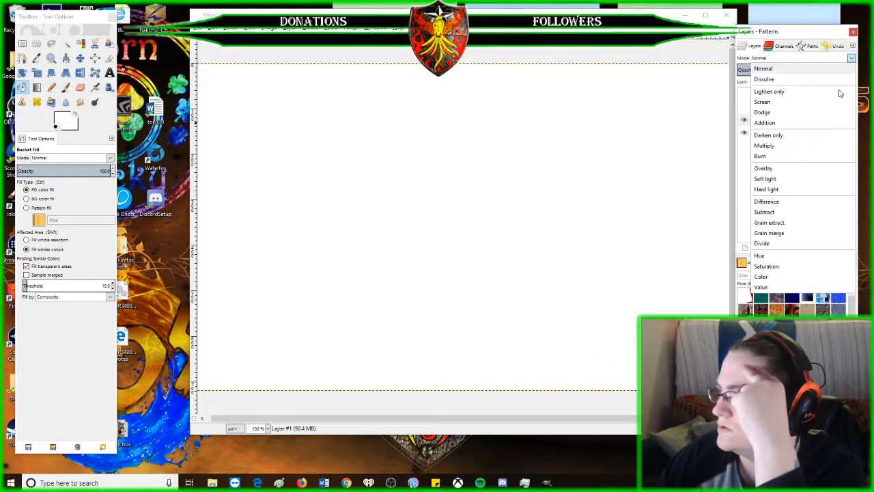
pyautogui.click(767, 287)
pyautogui.click(851, 58)
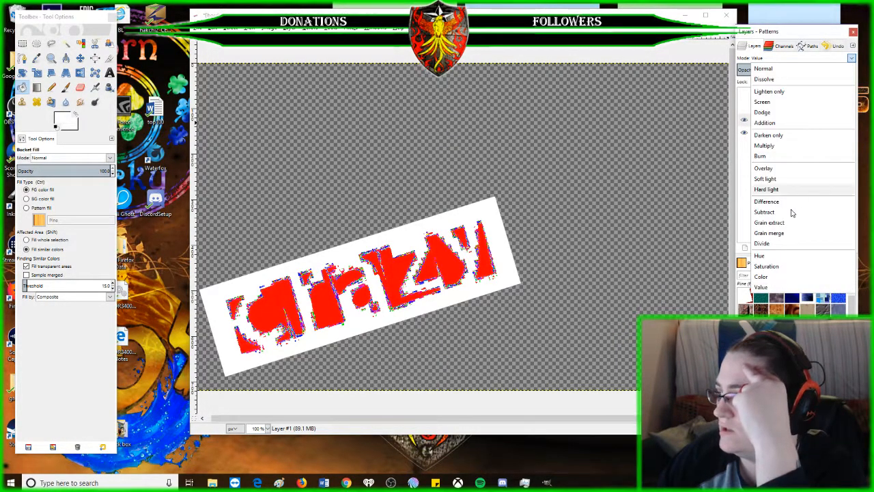
pyautogui.click(778, 282)
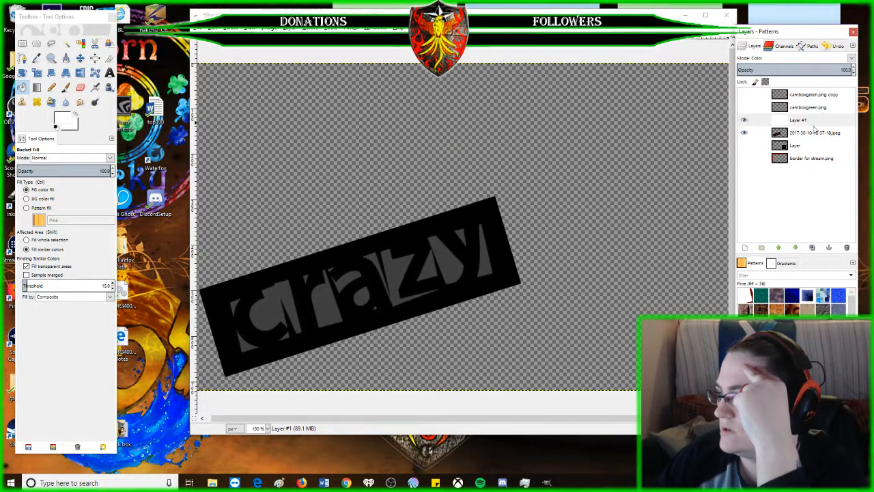
pyautogui.click(850, 58)
pyautogui.click(778, 266)
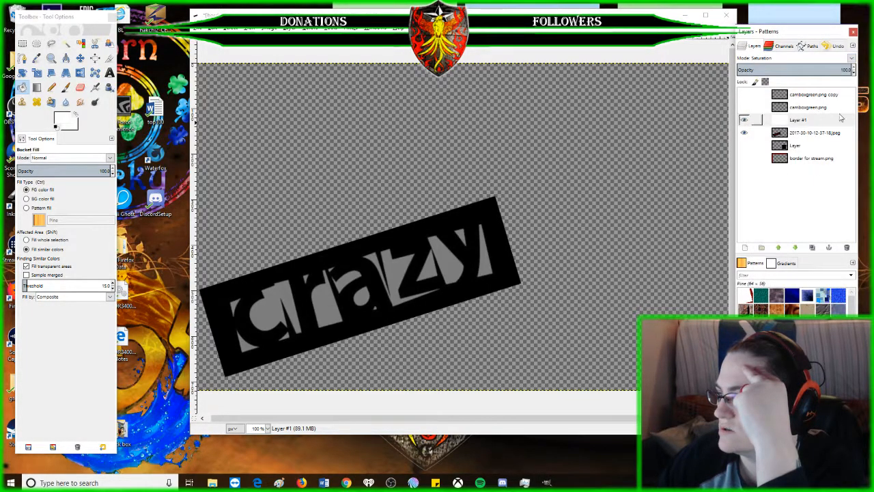
pyautogui.click(850, 60)
pyautogui.click(768, 248)
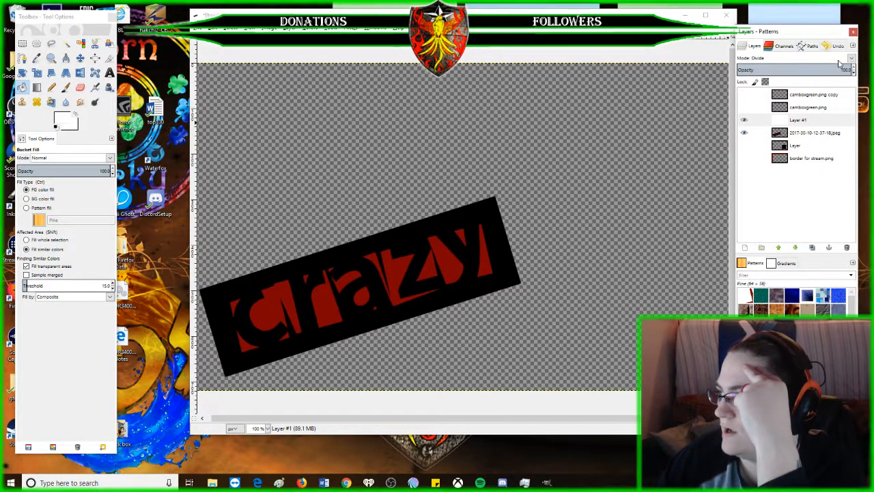
# Step: Try the Grain merge, Grain extract and Subtract blend modes on the white layer
pyautogui.click(851, 58)
pyautogui.click(778, 234)
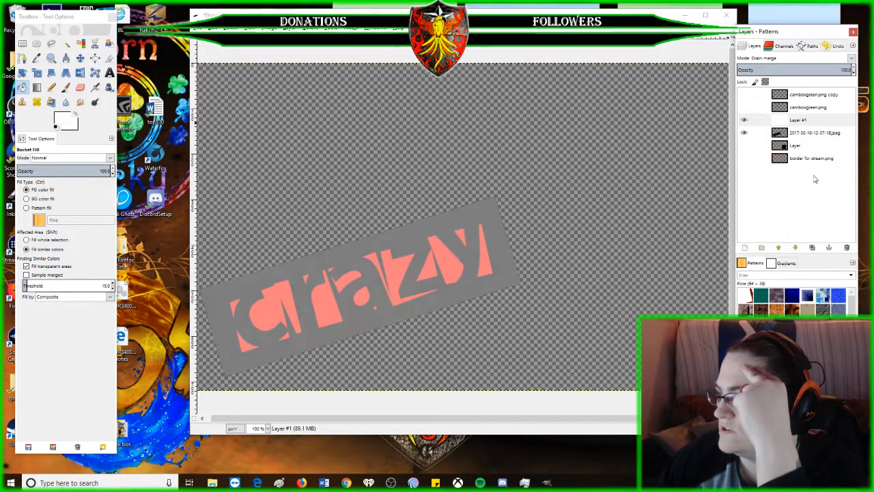
pyautogui.click(851, 58)
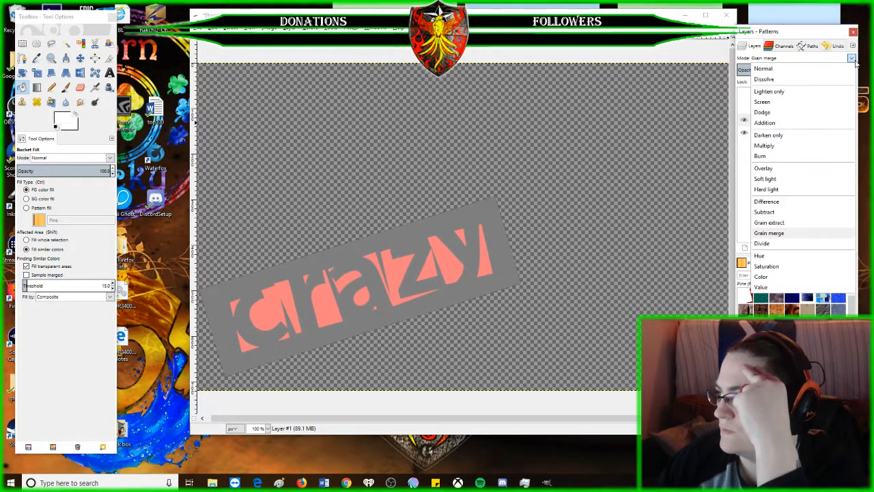
pyautogui.click(775, 222)
pyautogui.click(850, 58)
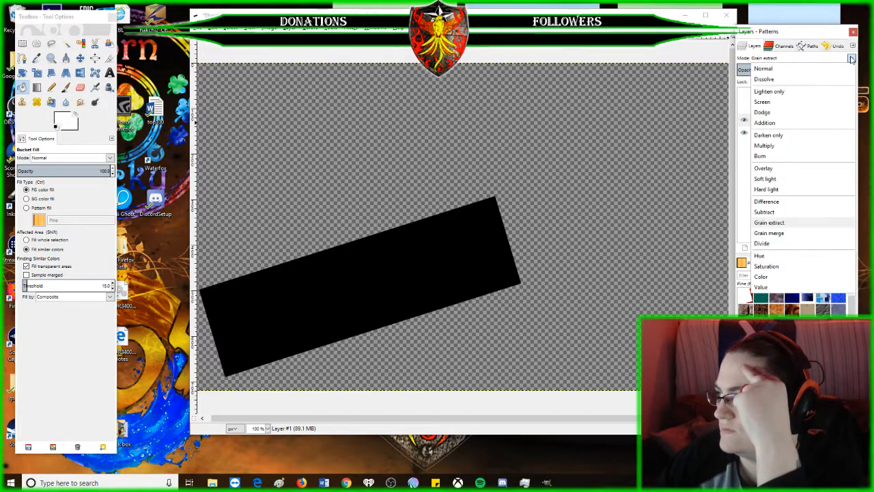
pyautogui.click(771, 212)
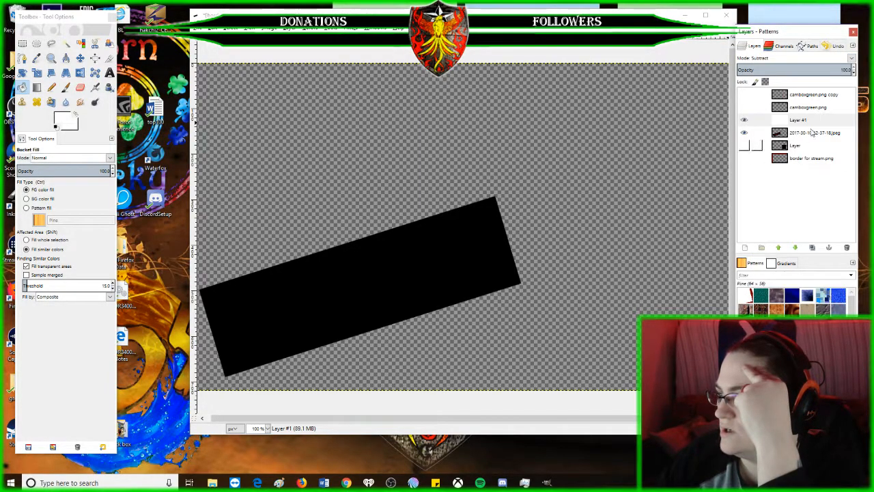
# Step: Compare the Difference and Overlay blend modes on the white layer, returning to Difference
pyautogui.click(850, 58)
pyautogui.click(771, 201)
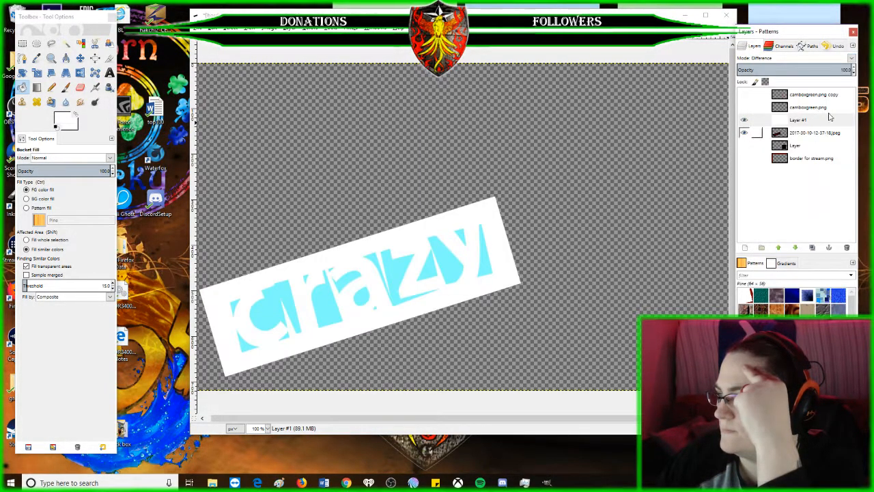
pyautogui.click(852, 59)
pyautogui.click(772, 168)
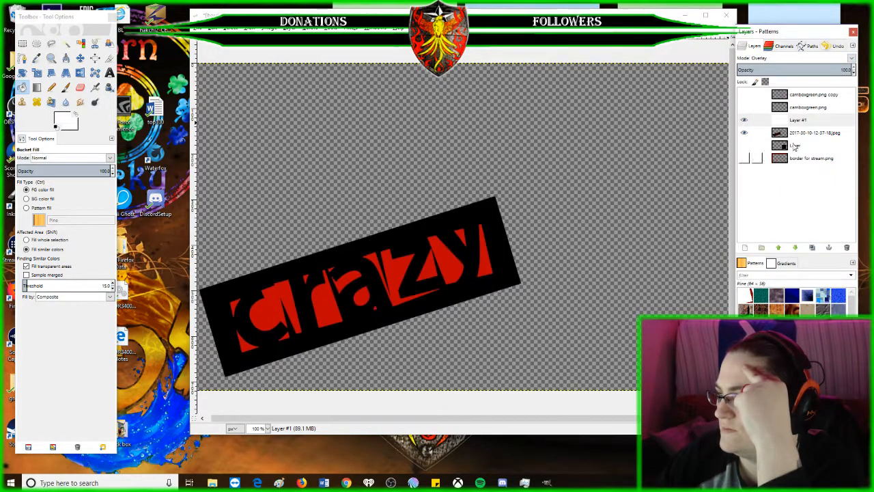
pyautogui.click(852, 58)
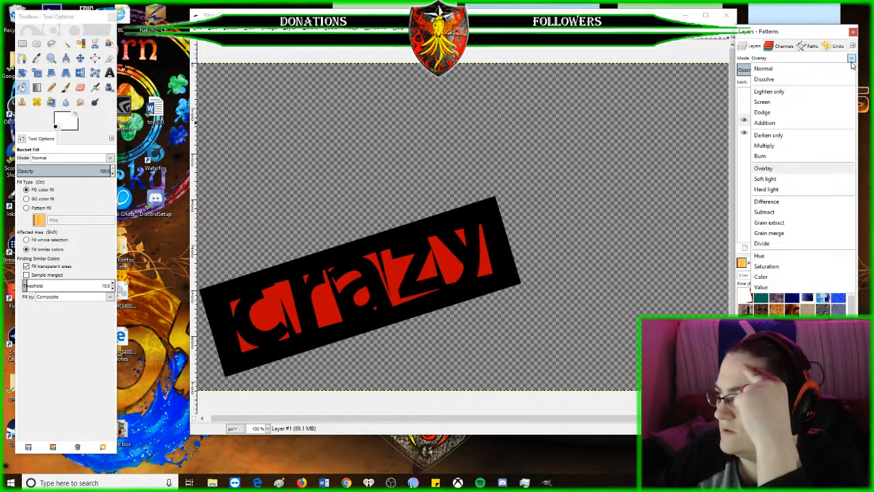
pyautogui.click(768, 203)
# Step: Try the Lighten only, Screen, Dodge and Addition blend modes on the white layer
pyautogui.click(850, 58)
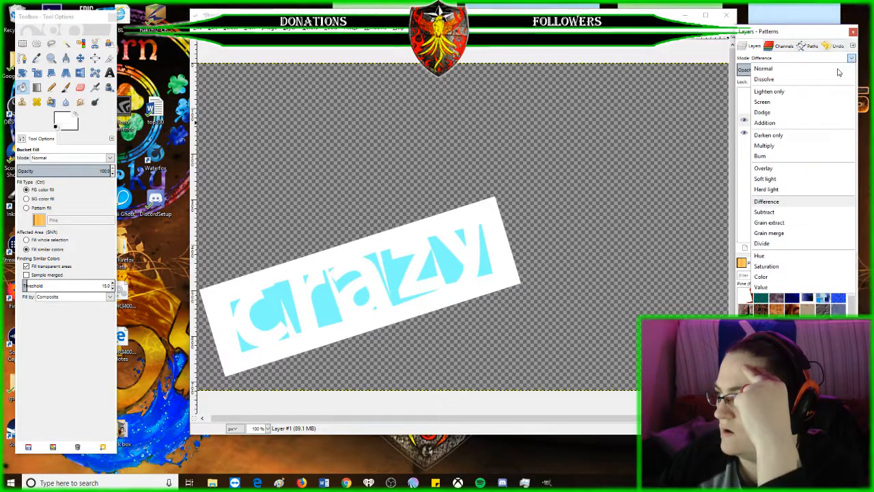
pyautogui.click(794, 91)
pyautogui.click(852, 58)
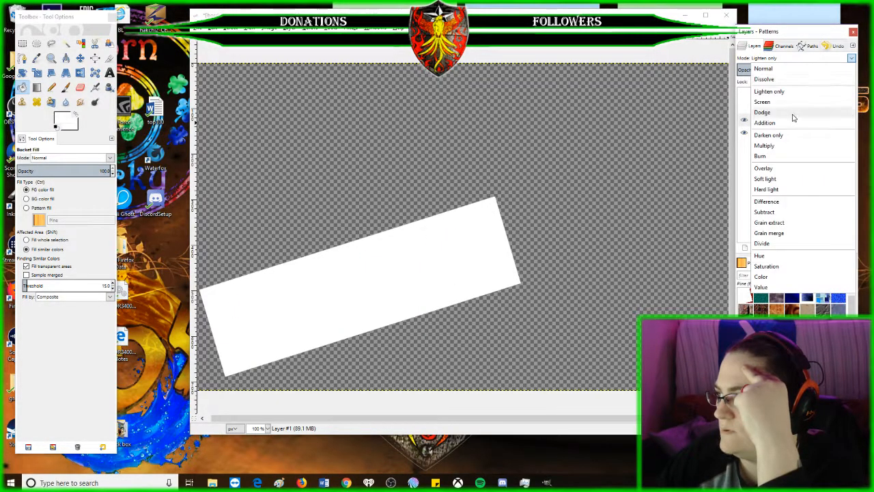
pyautogui.click(771, 102)
pyautogui.click(852, 59)
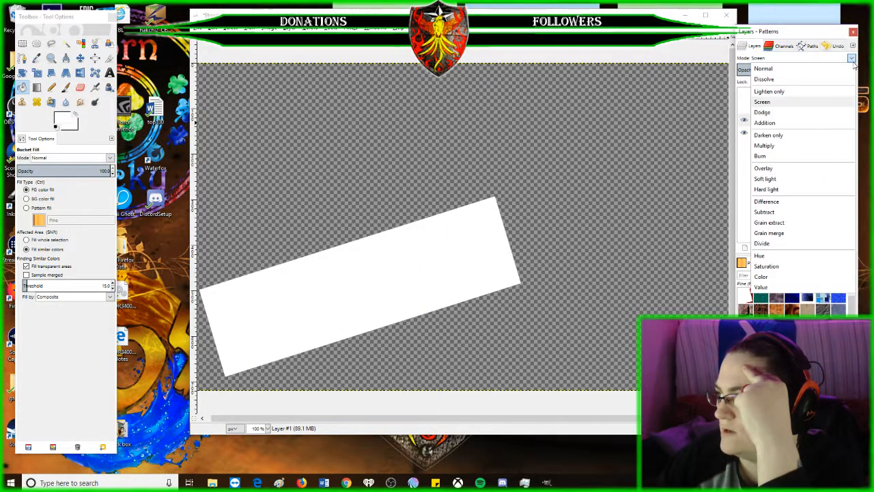
pyautogui.click(805, 113)
pyautogui.click(851, 59)
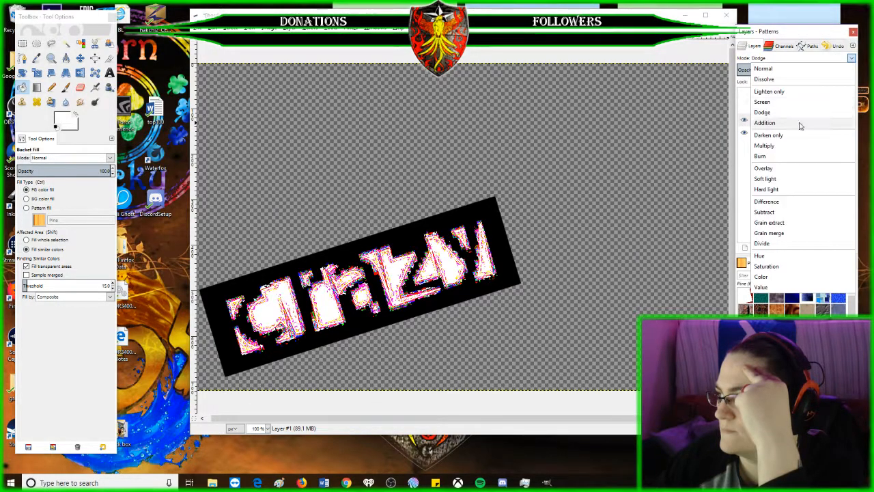
pyautogui.click(799, 124)
# Step: Try Darken only on the white layer and remove that layer from the stack
pyautogui.click(851, 58)
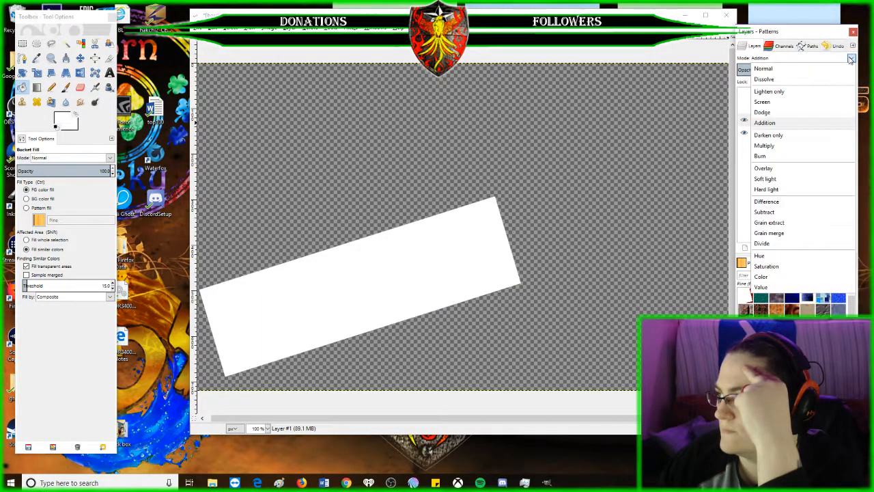
pyautogui.click(782, 136)
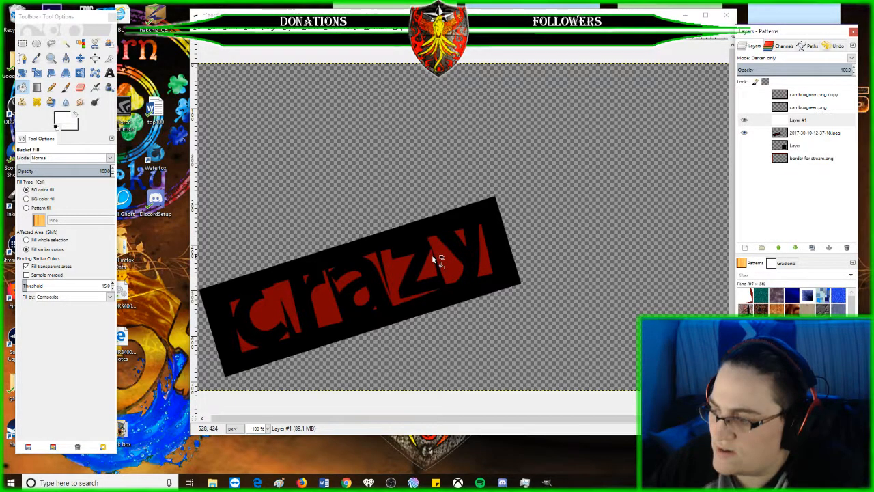
pyautogui.rightClick(795, 121)
pyautogui.click(737, 197)
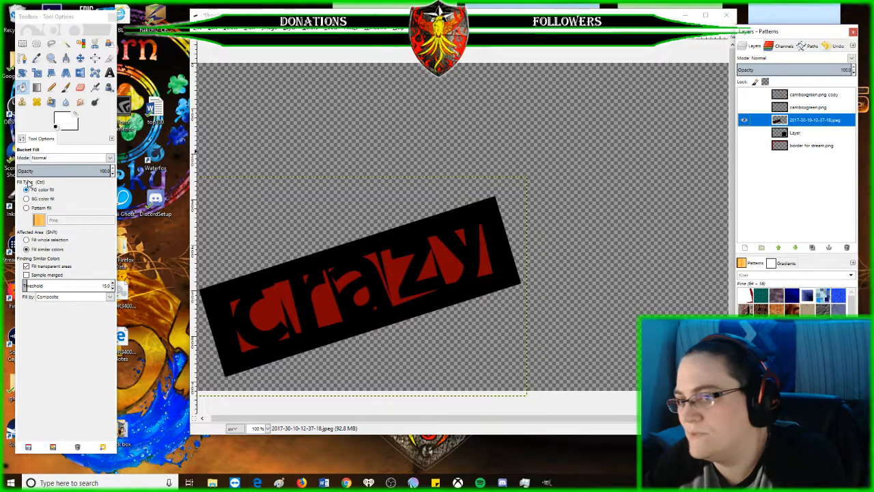
# Step: Set up the Pencil with the 2. Block 03 brush at size 127, and stamp and undo one test stroke
pyautogui.click(51, 87)
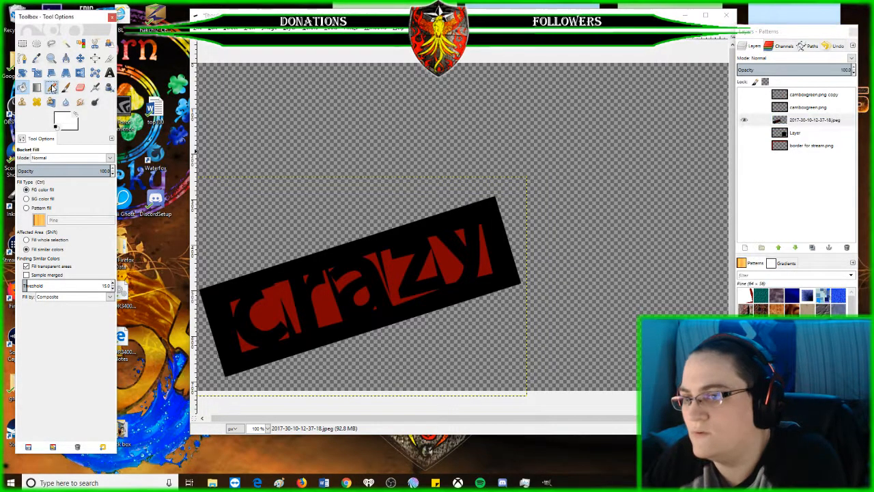
pyautogui.click(25, 191)
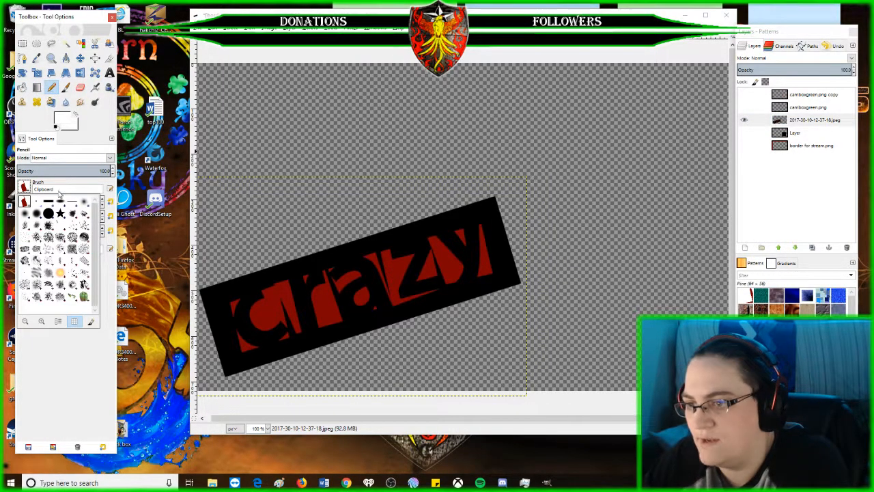
pyautogui.click(74, 205)
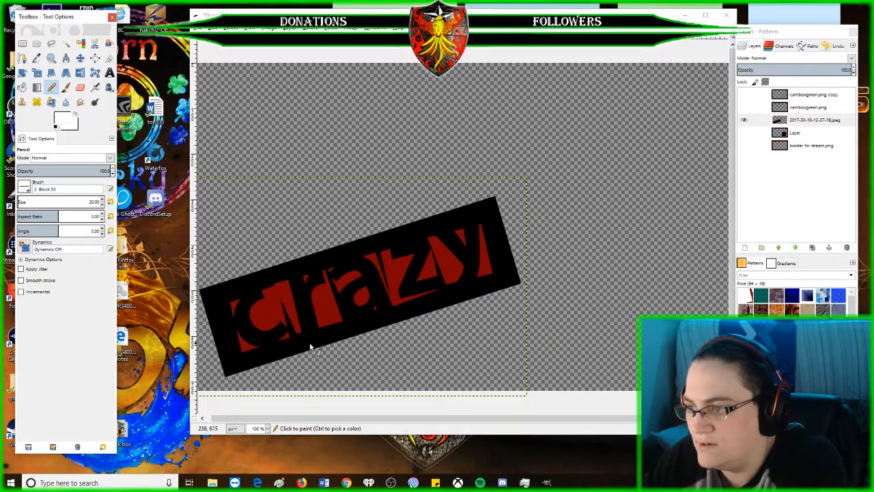
pyautogui.click(103, 200)
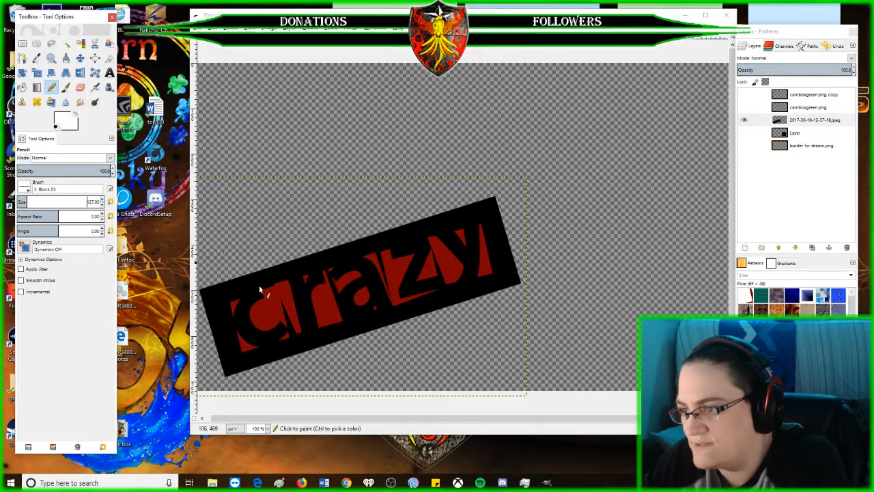
pyautogui.click(320, 343)
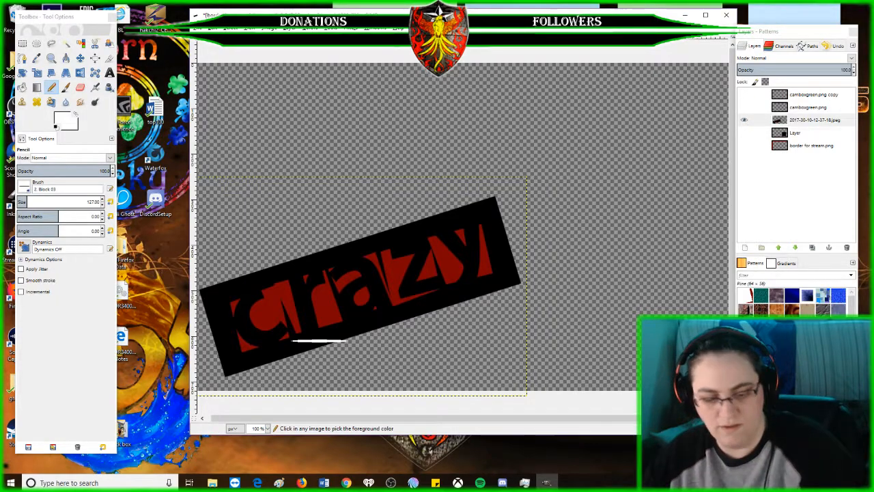
pyautogui.hotkey('ctrl', 'z')
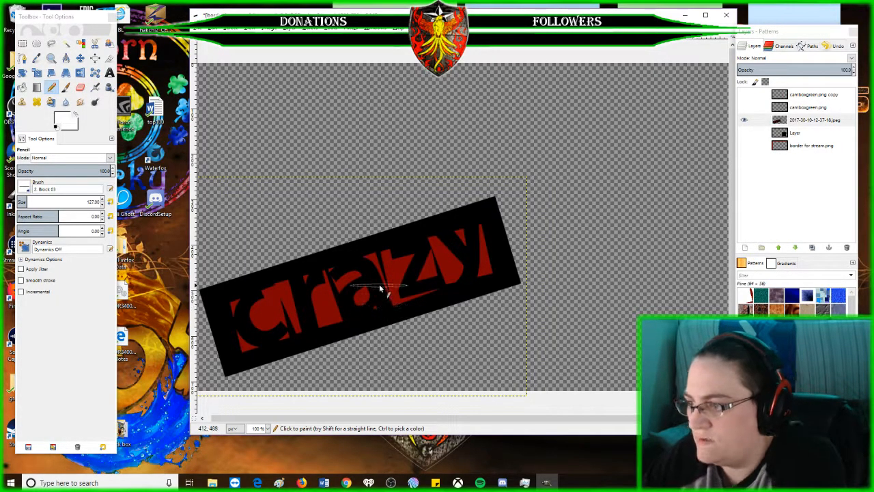
# Step: Set the pencil brush's aspect ratio to 20.00 and its angle to -20.00 to match the tilted lettering
pyautogui.click(101, 219)
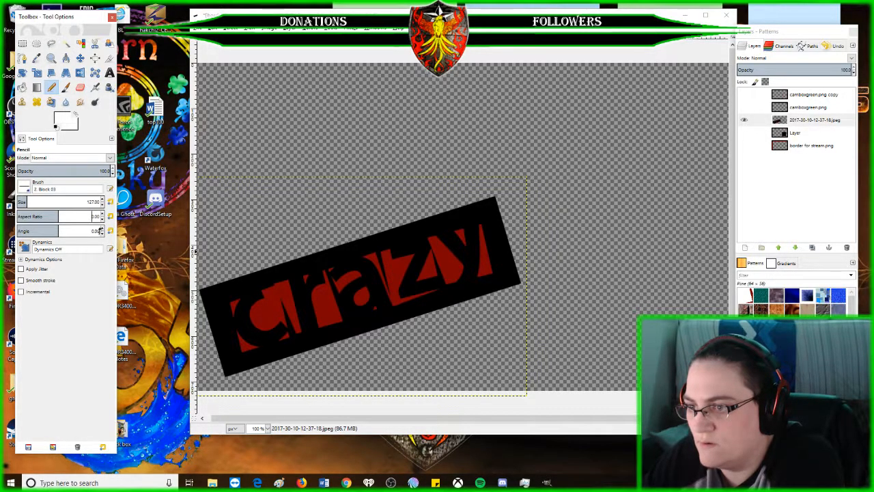
pyautogui.click(103, 230)
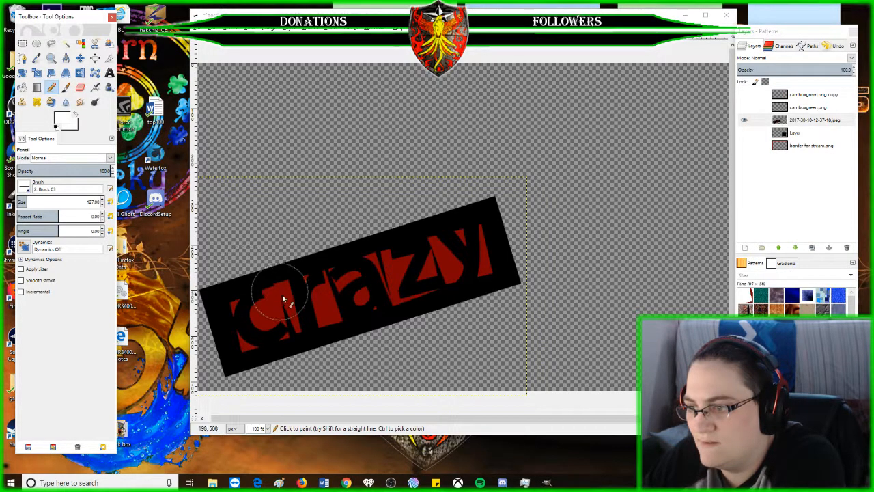
pyautogui.click(24, 187)
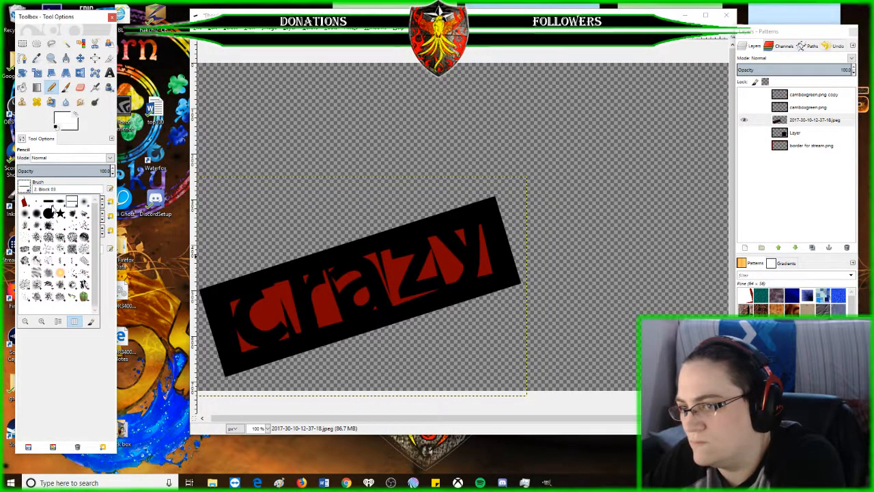
pyautogui.click(108, 263)
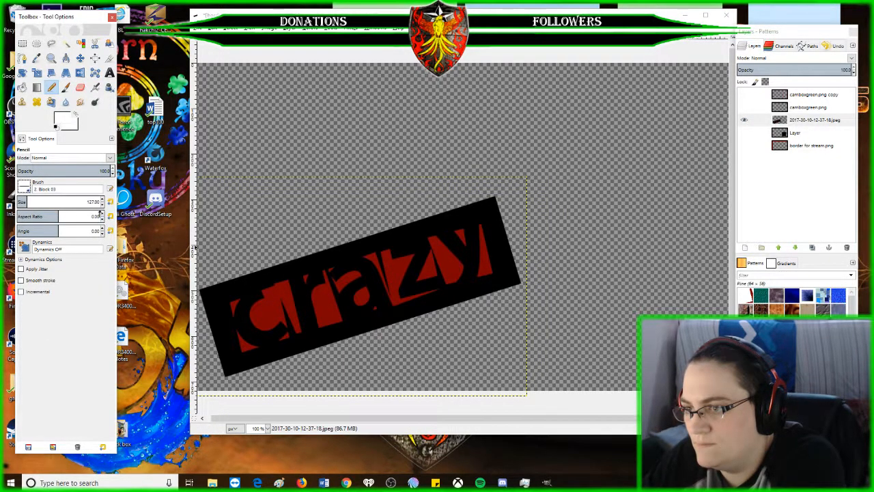
pyautogui.click(100, 215)
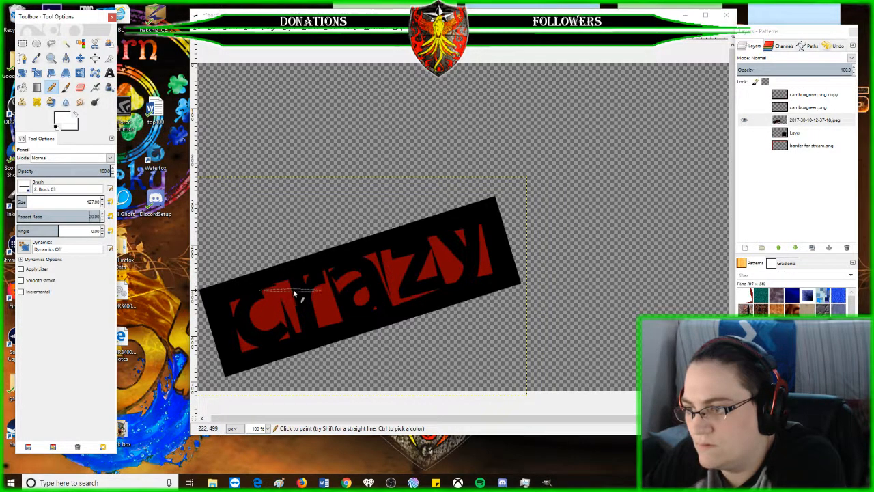
pyautogui.click(102, 233)
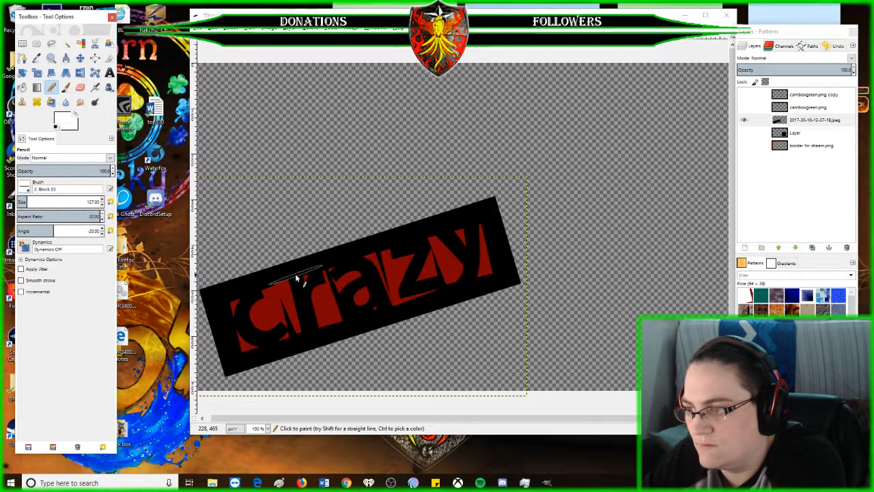
# Step: Stamp one slanted white pencil mark on the black background along the upper edge of the letter c
pyautogui.click(267, 428)
pyautogui.click(261, 364)
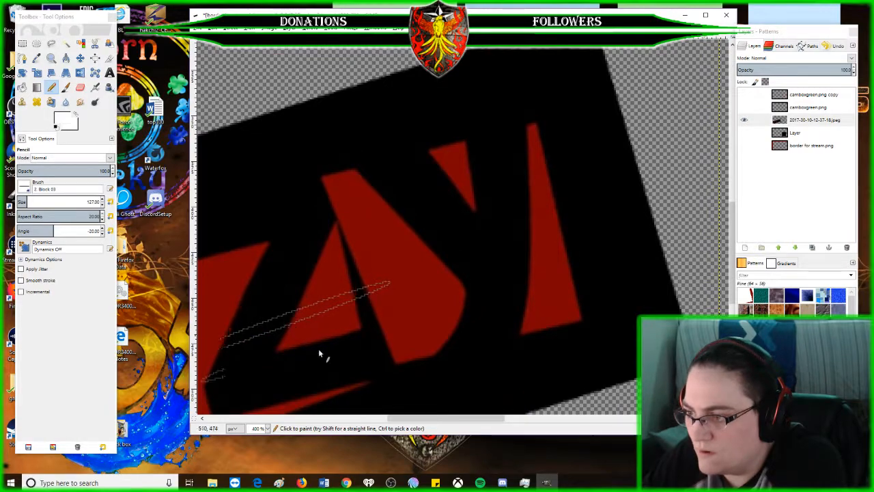
pyautogui.moveTo(398, 423); pyautogui.dragTo(250, 403)
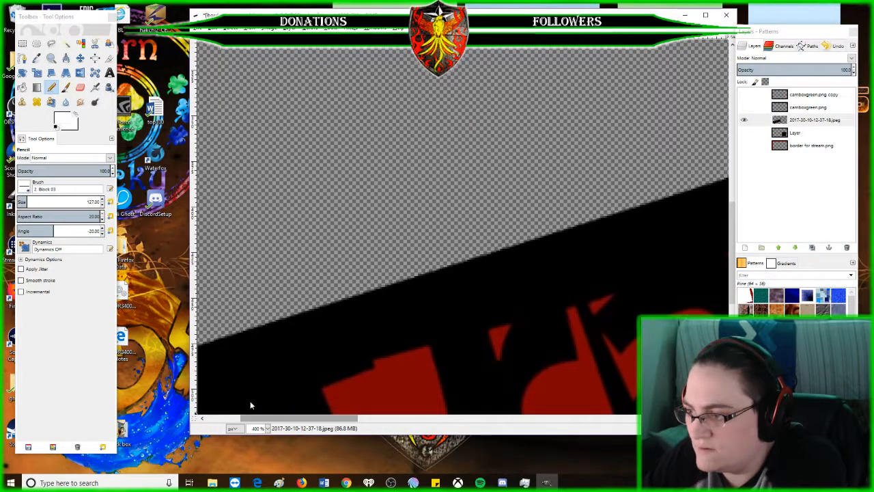
pyautogui.scroll(-3, 278, 357)
pyautogui.moveTo(327, 417); pyautogui.dragTo(295, 417)
pyautogui.scroll(-2, 354, 367)
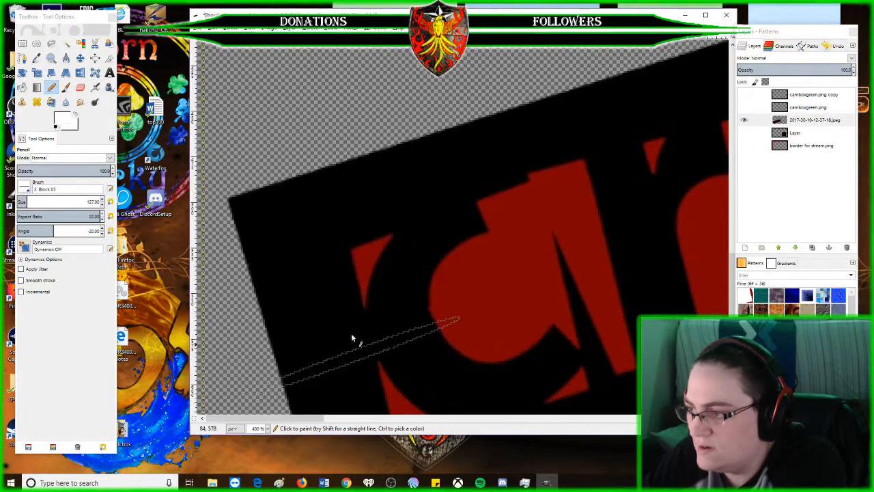
pyautogui.click(406, 224)
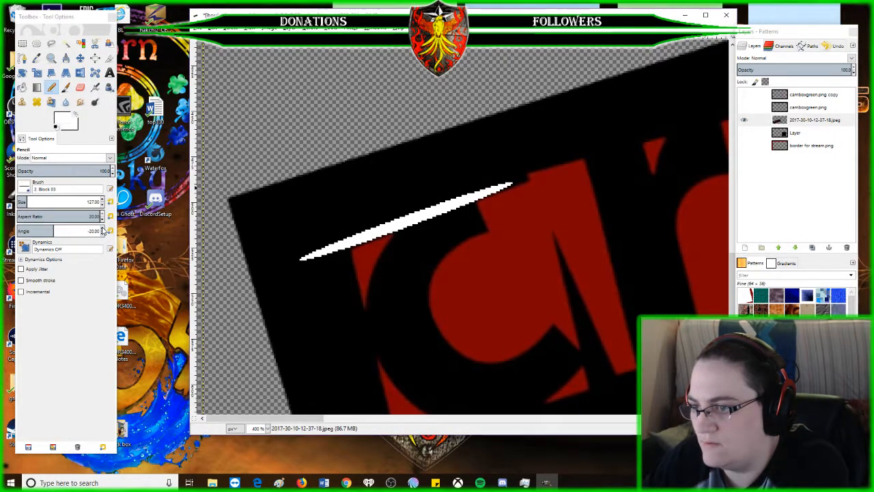
# Step: Set the pencil brush's angle to 80.00 and stamp two overlapping white marks down the outer side of the letter c
pyautogui.click(103, 231)
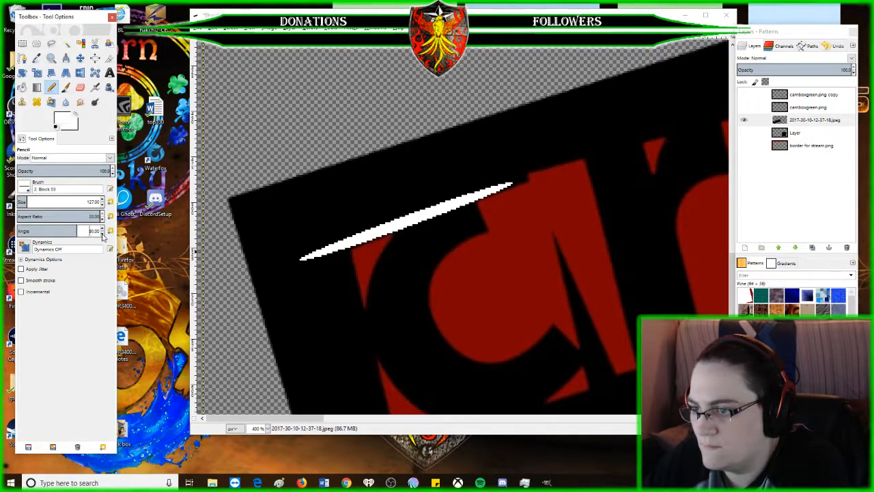
pyautogui.click(354, 301)
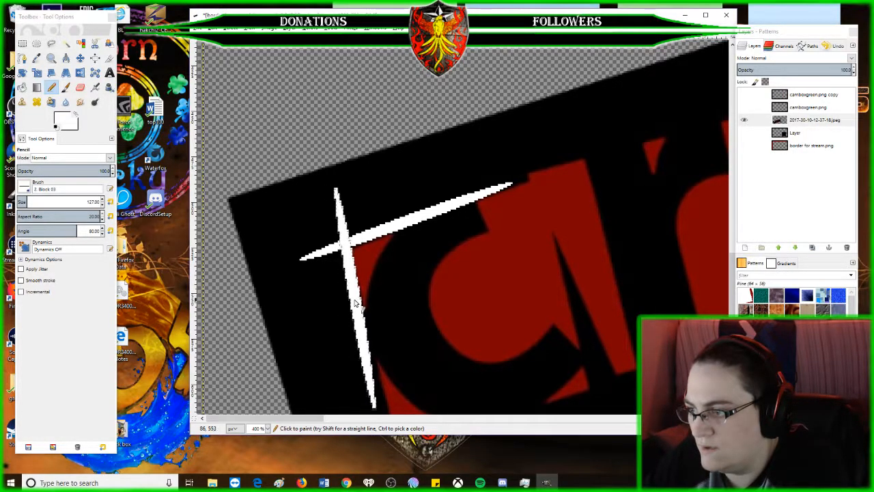
pyautogui.scroll(-3, 352, 301)
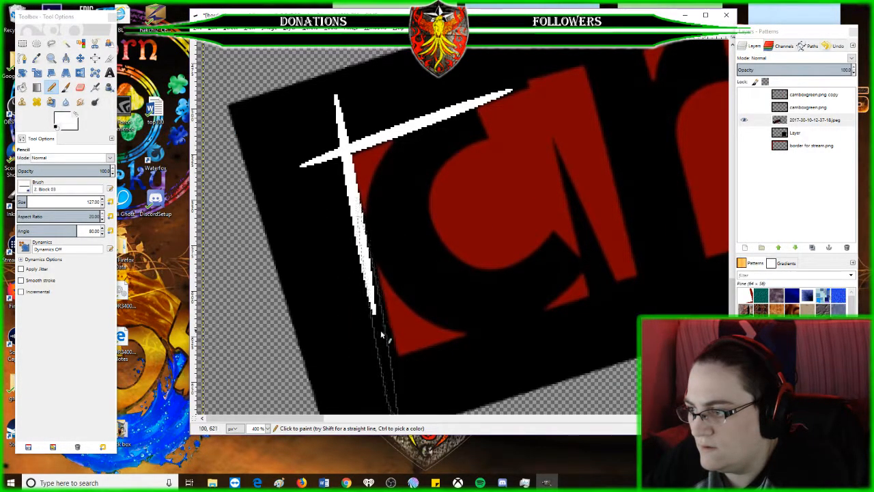
pyautogui.click(388, 365)
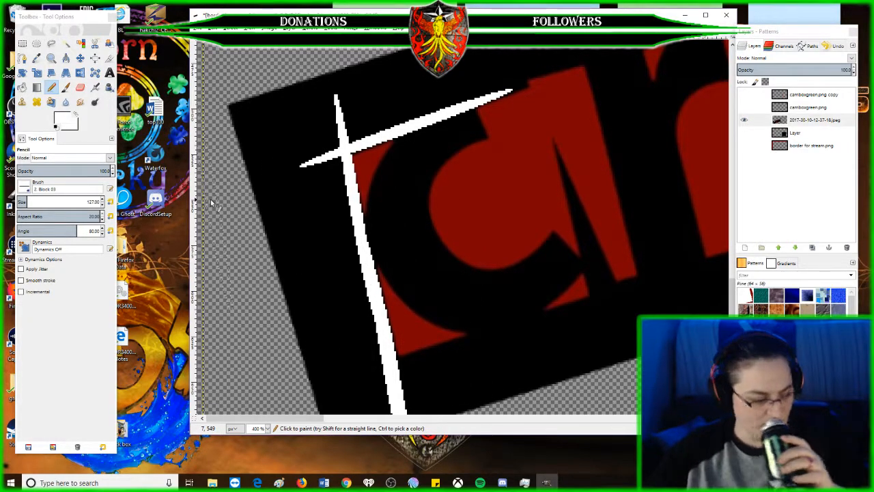
# Step: Undo all the white pencil marks stamped around the letter c
pyautogui.press('ctrl')
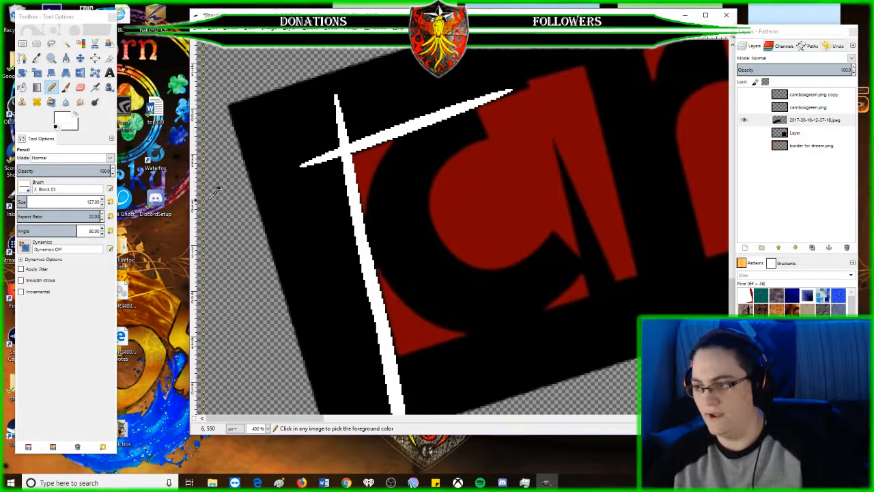
pyautogui.hotkey('ctrl', 'z')
pyautogui.hotkey('ctrl', 'z')
pyautogui.hotkey('ctrl', 'z')
pyautogui.hotkey('ctrl', 'z')
pyautogui.hotkey('ctrl', 'z')
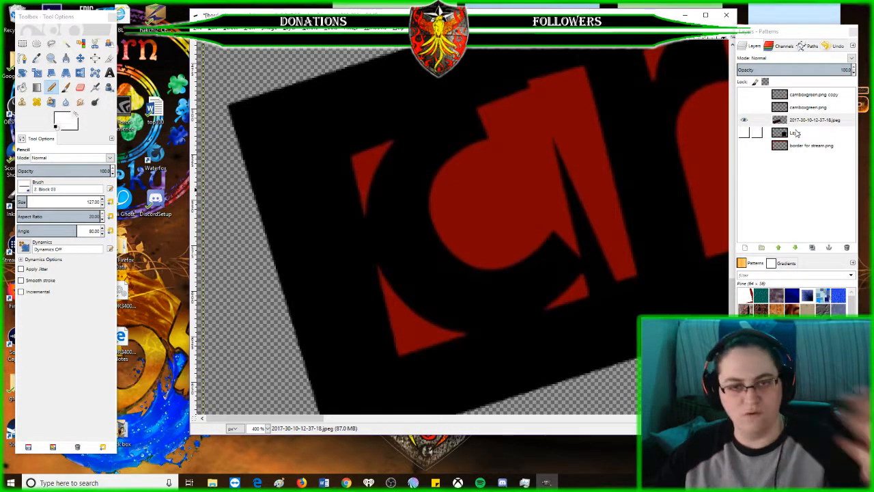
pyautogui.click(745, 120)
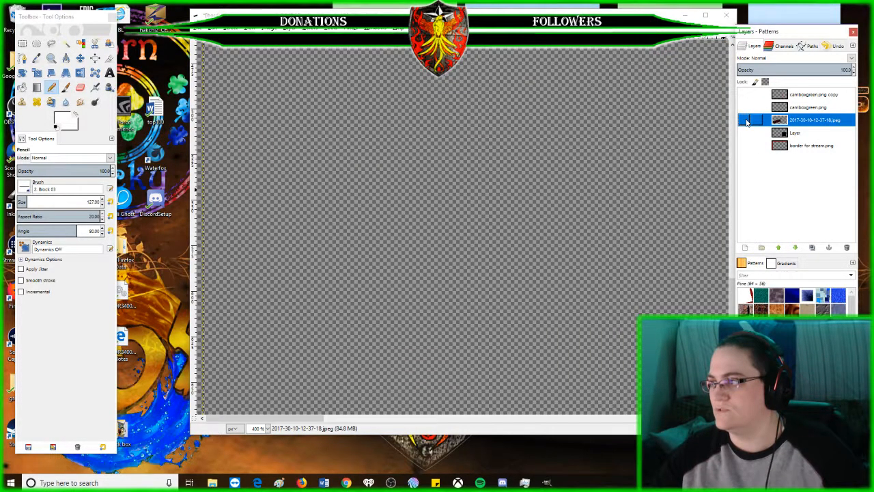
pyautogui.click(744, 132)
pyautogui.click(744, 146)
pyautogui.click(744, 107)
pyautogui.click(744, 95)
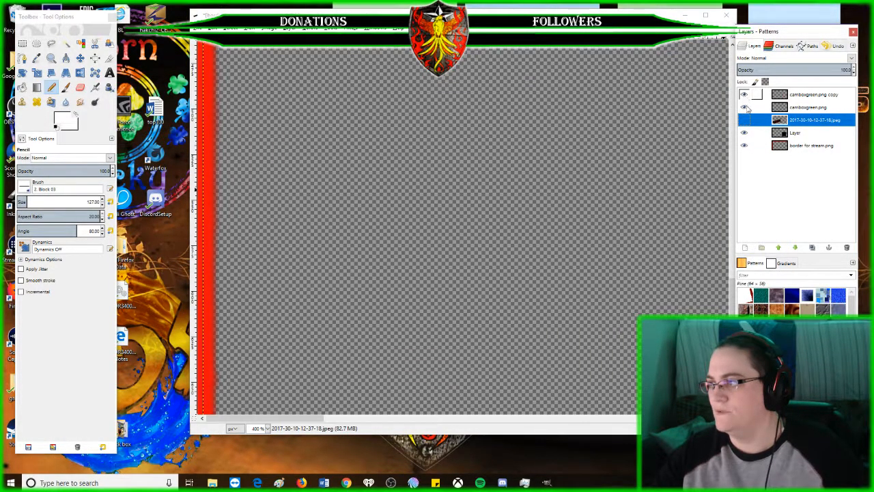
pyautogui.click(268, 428)
pyautogui.click(261, 375)
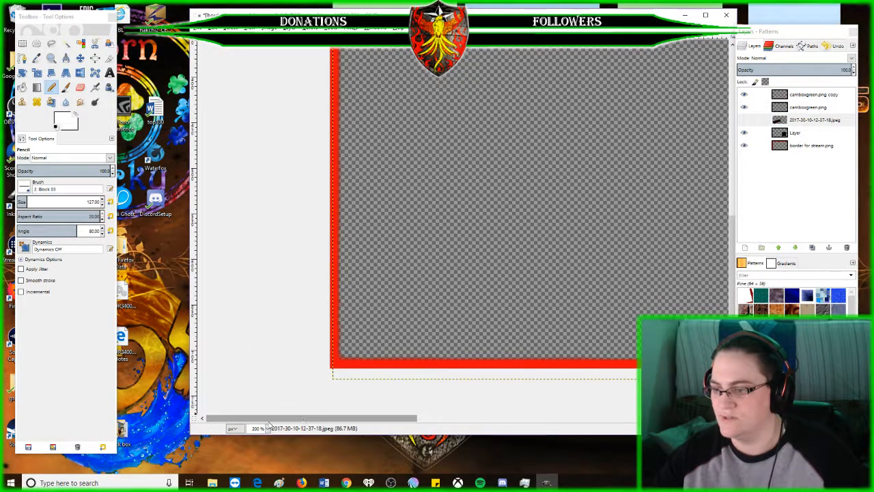
pyautogui.click(268, 428)
pyautogui.click(260, 387)
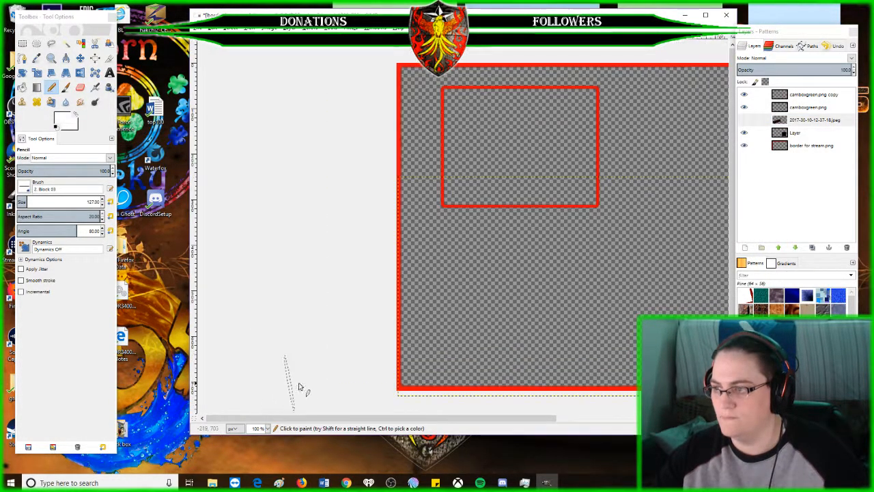
pyautogui.moveTo(313, 419); pyautogui.dragTo(383, 418)
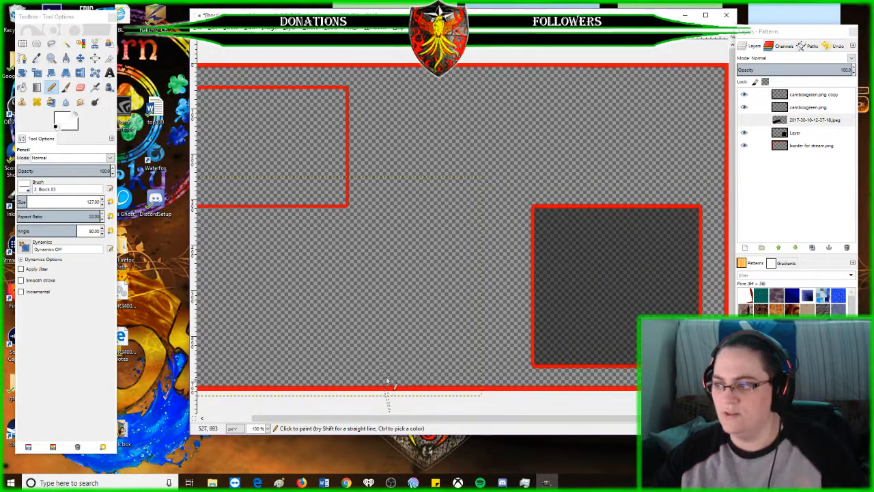